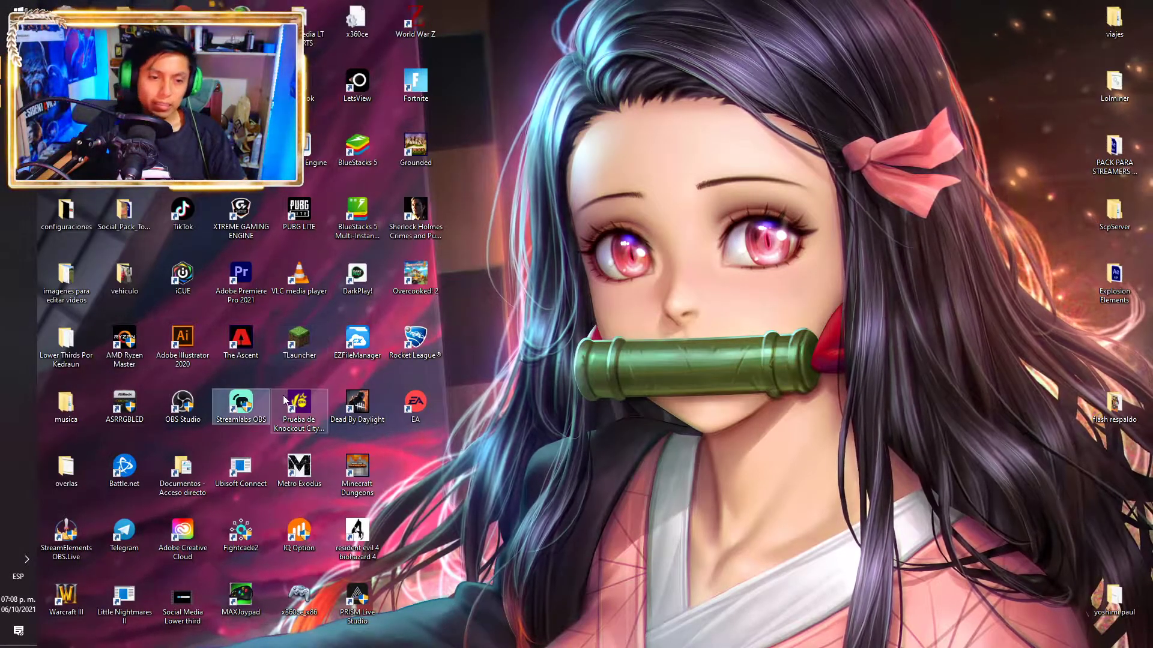
# Launch OBS.Live, dismiss the WebSocket warning, log out of StreamElements, then search Chrome for 'obs estrewam elemts'
pyautogui.doubleClick(182, 406)
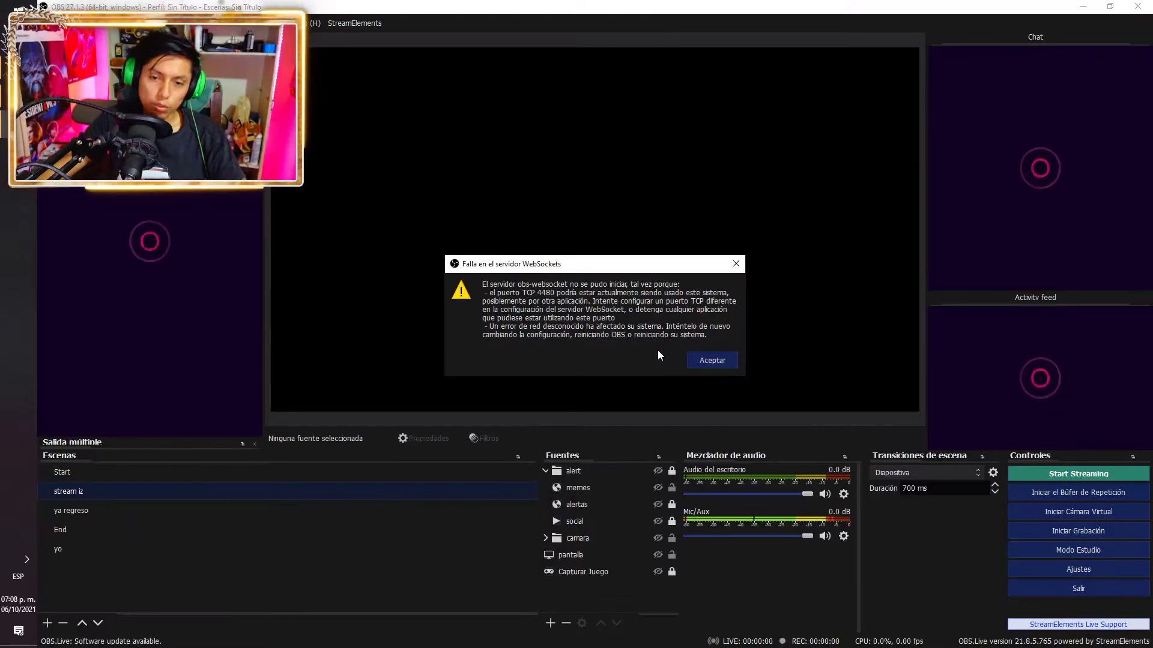
pyautogui.click(715, 362)
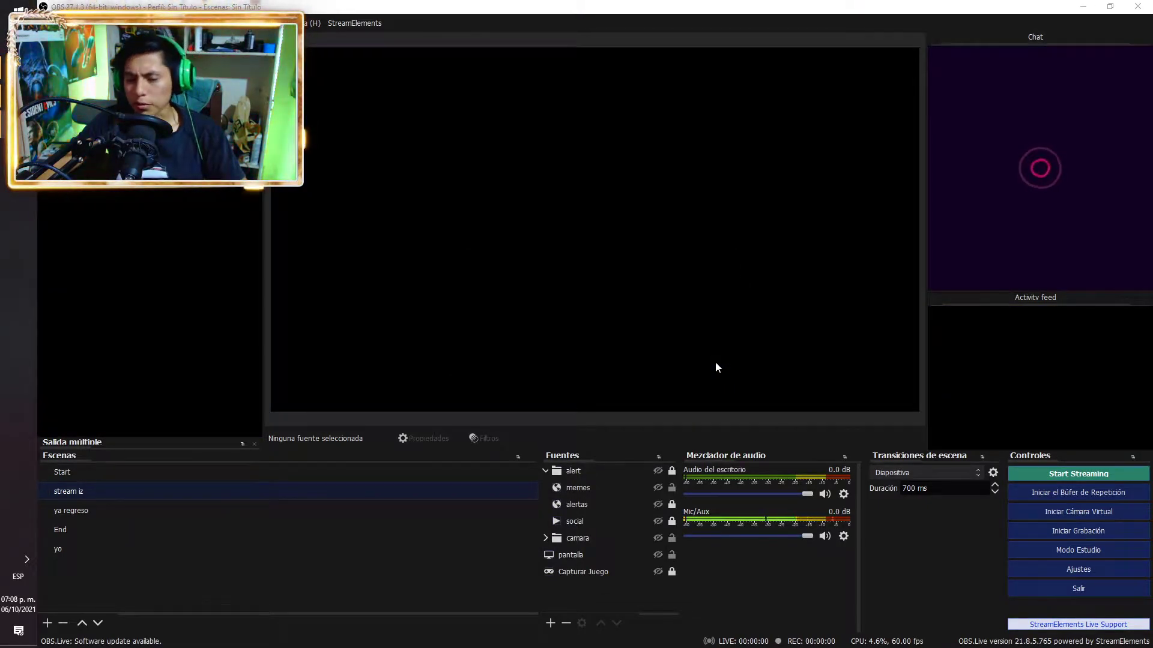
pyautogui.click(356, 25)
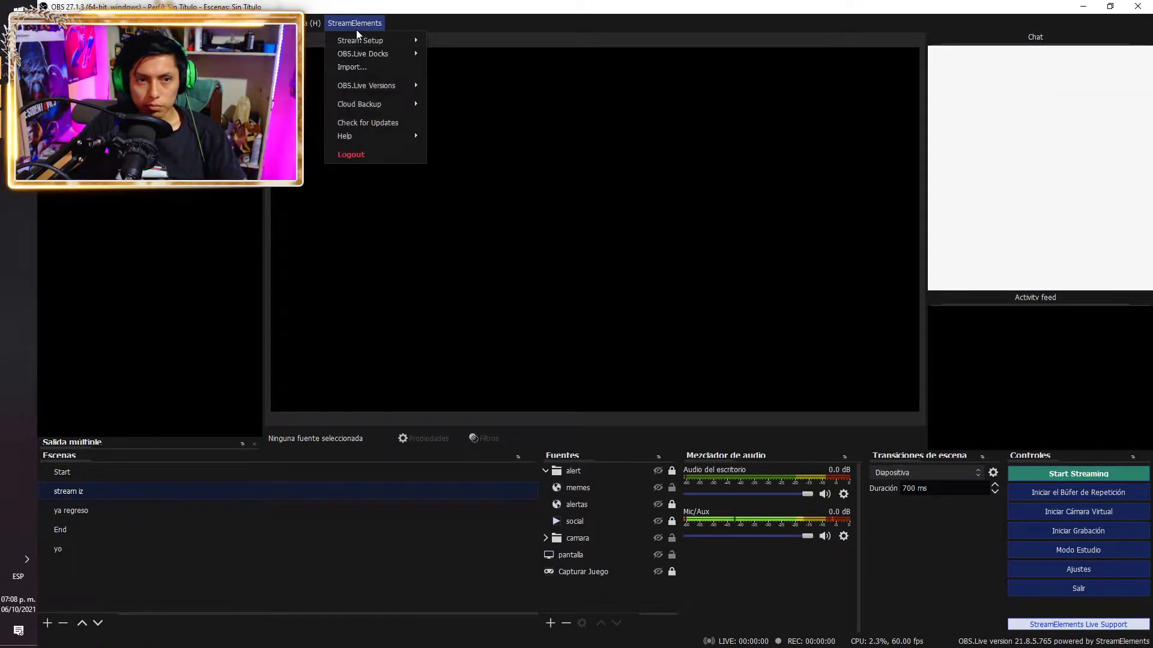
pyautogui.click(352, 158)
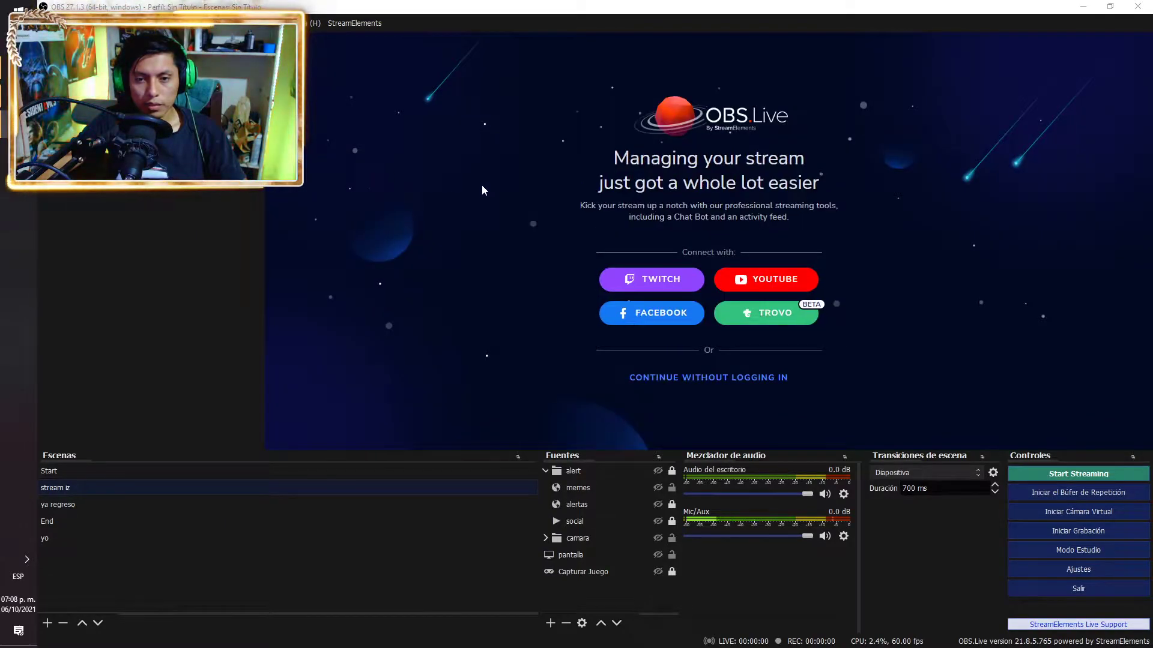
pyautogui.hotkey('alt', 'Tab')
pyautogui.write('obs')
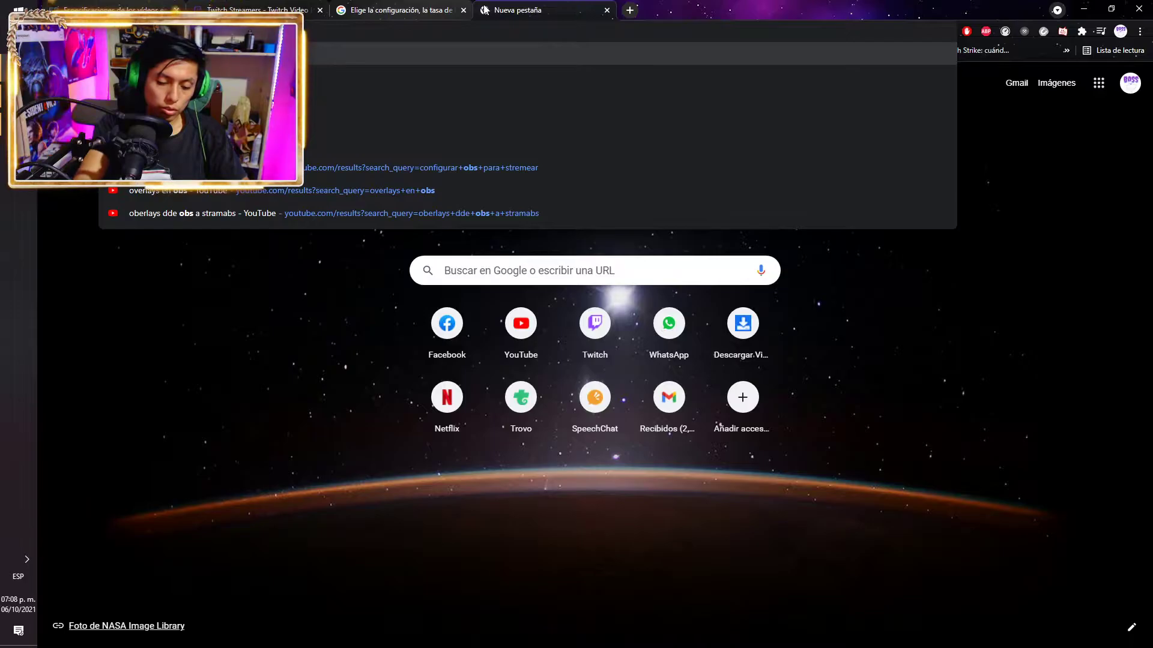
pyautogui.write(' estrewam elemts')
# Run the OBS StreamElements search, view the OBS.Live page, then close it and return to OBS.Live
pyautogui.press('Return')
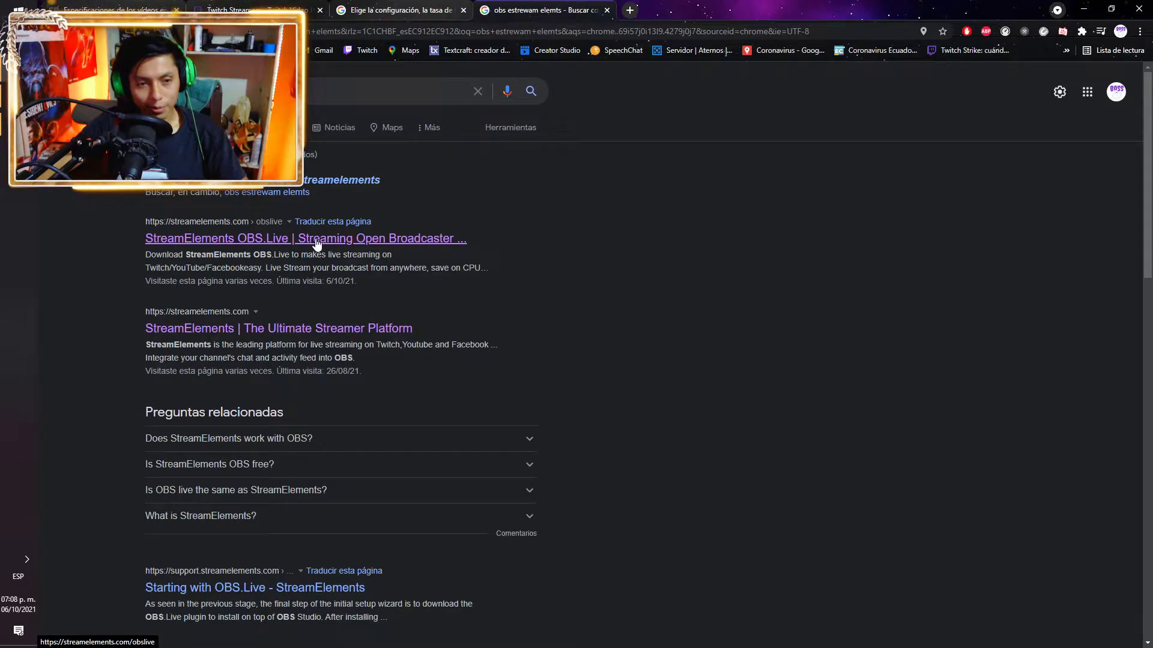
pyautogui.click(315, 201)
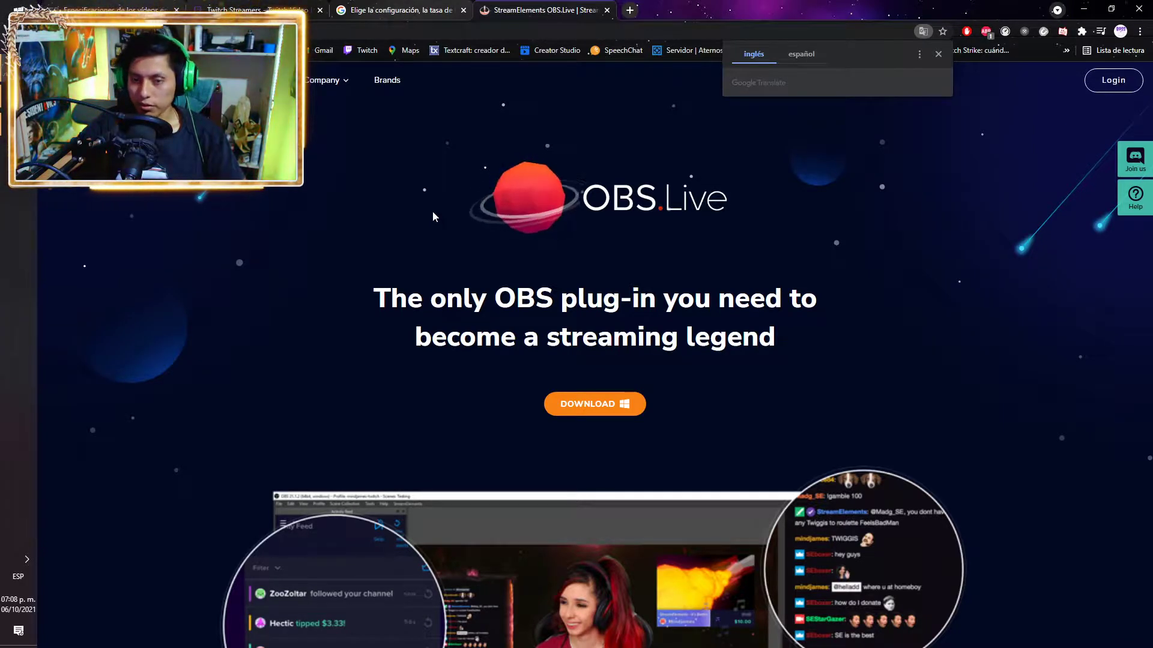
pyautogui.scroll(-1, 441, 217)
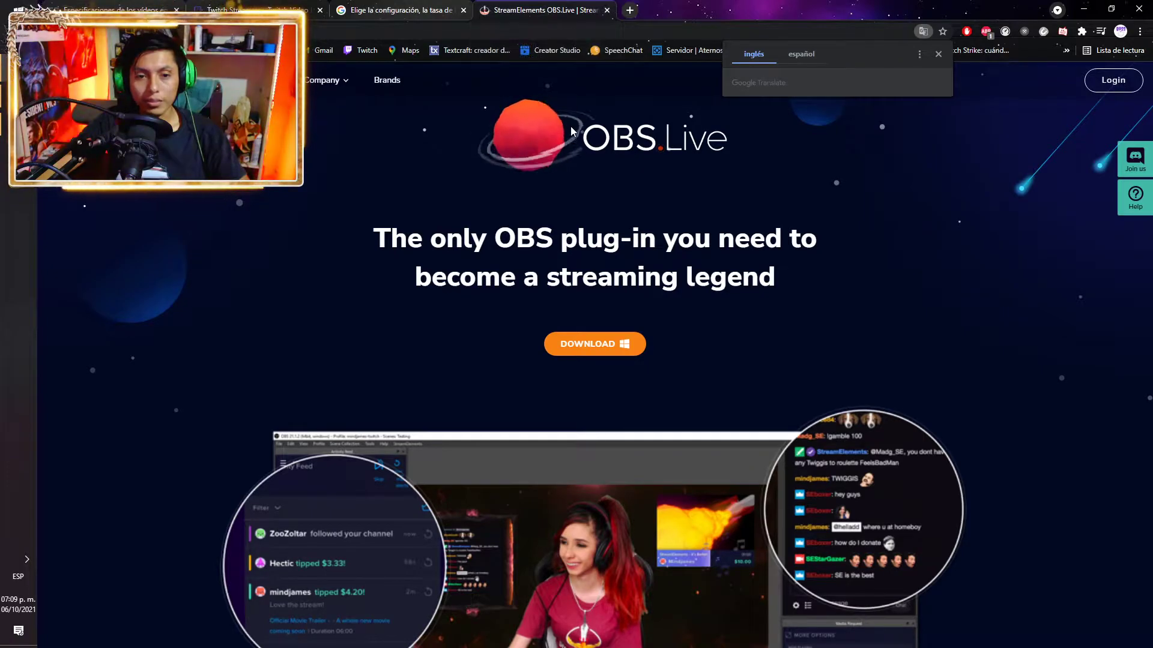
pyautogui.click(607, 9)
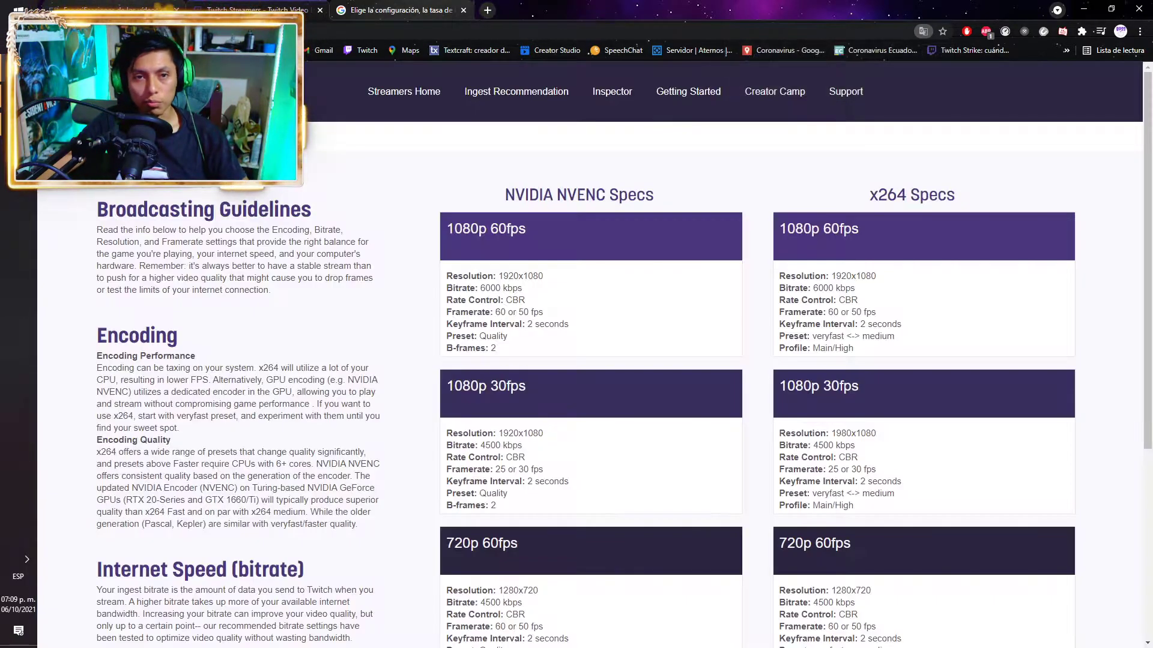
pyautogui.hotkey('alt', 'Tab')
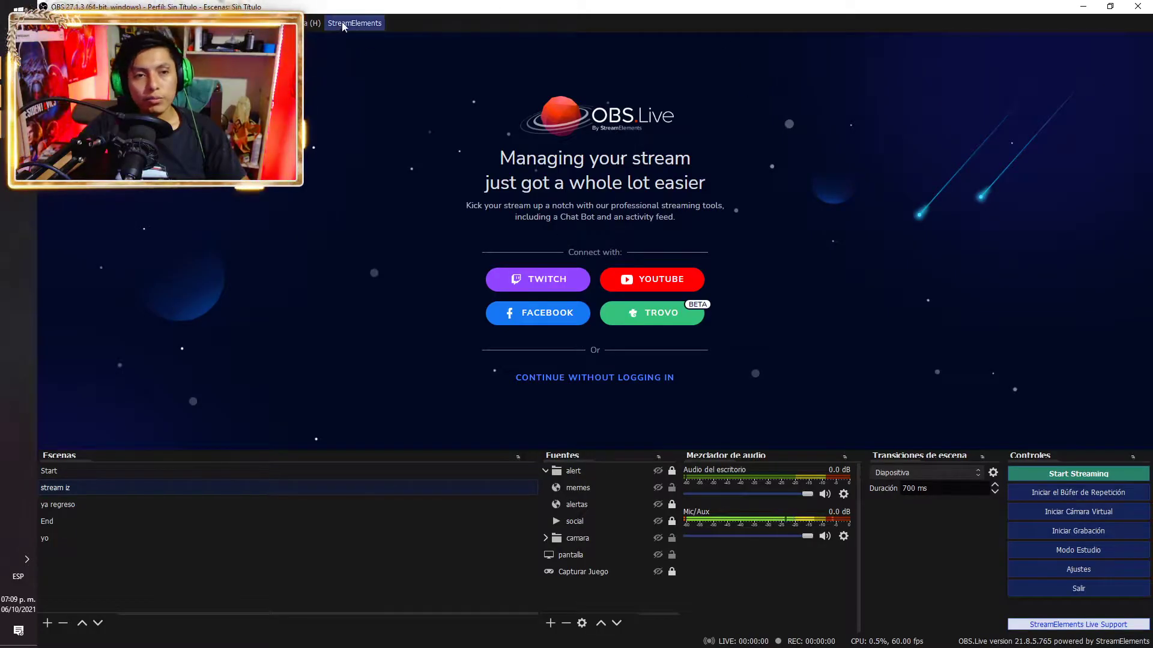
# Start a StreamElements login with Twitch and submit the account's username and password
pyautogui.click(351, 24)
pyautogui.click(347, 72)
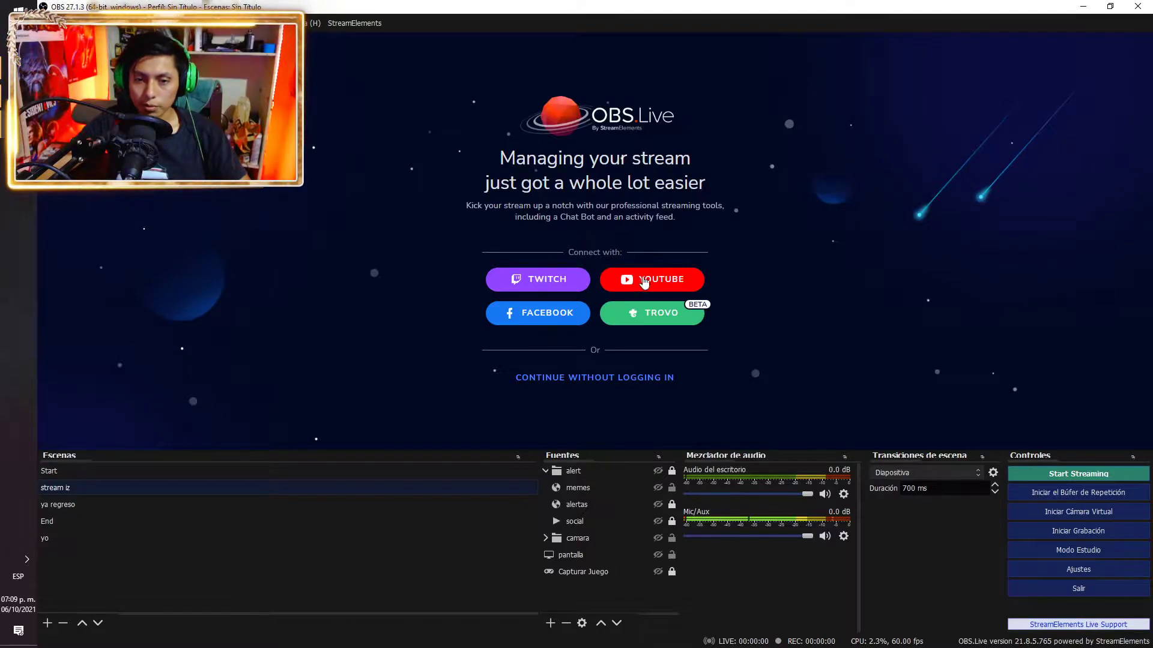
pyautogui.click(554, 287)
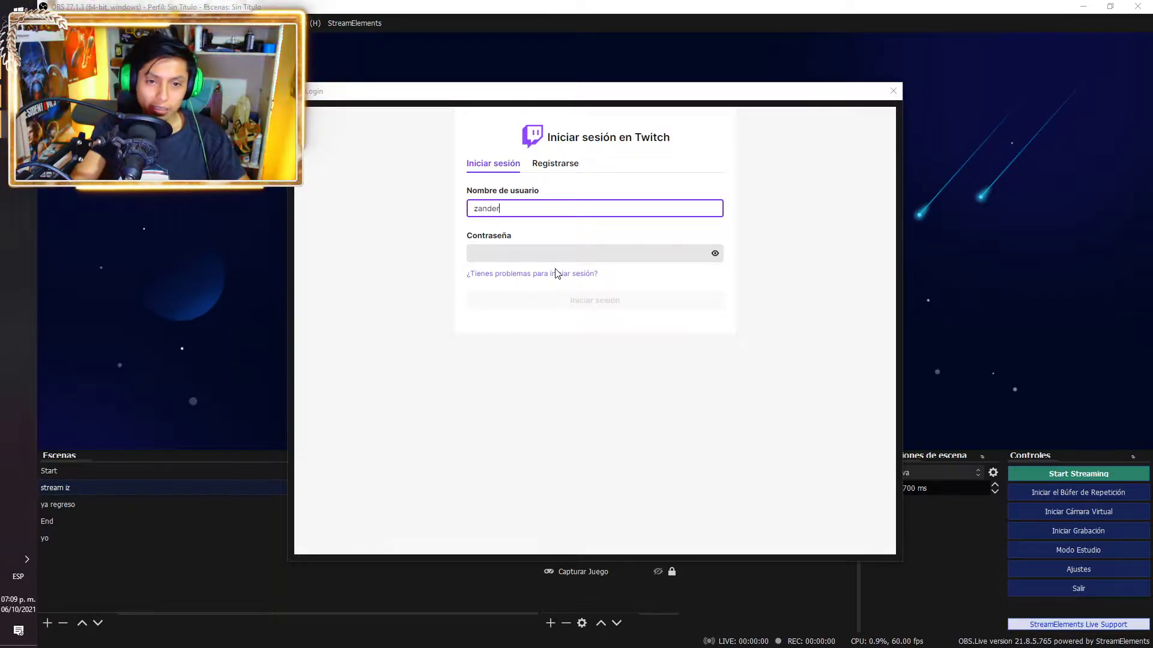
pyautogui.press('Tab')
pyautogui.write('*')
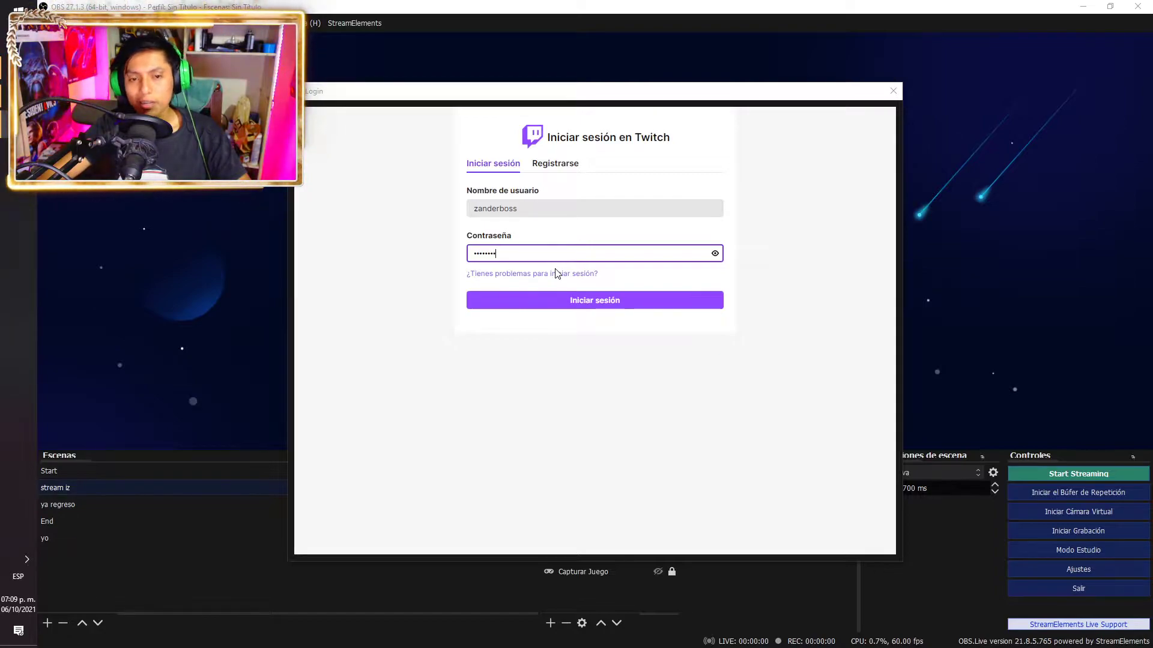
pyautogui.press('Return')
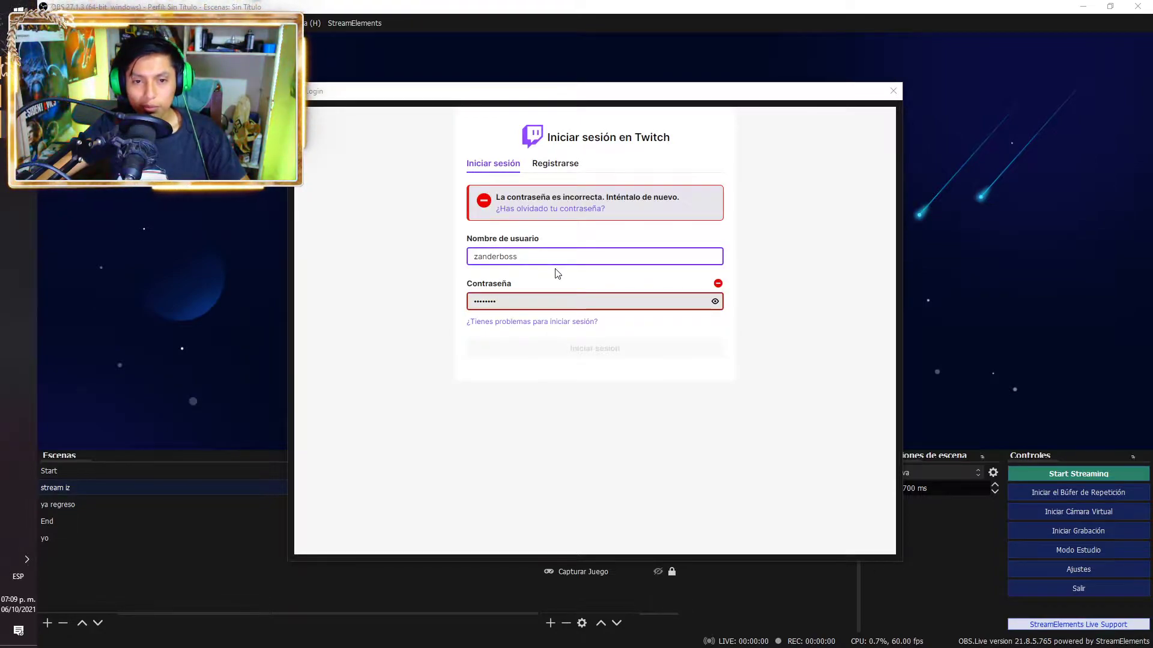
# Retype the Twitch password to log in, then decline the OBS.Live update with Not Now
pyautogui.press('Tab')
pyautogui.write('**')
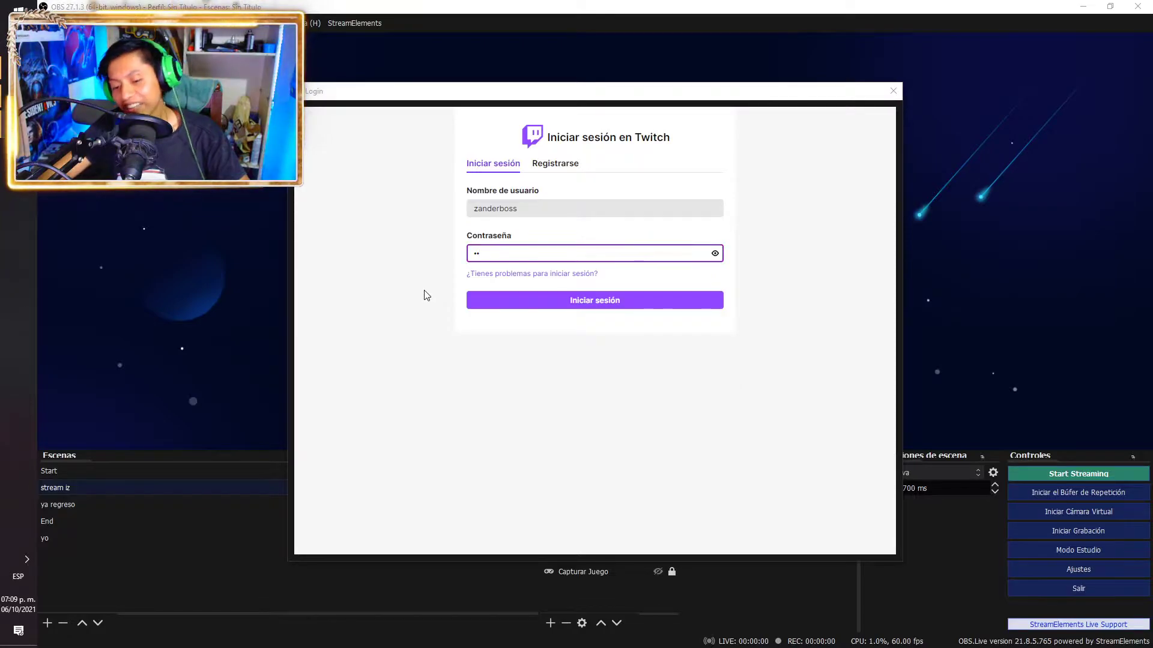
pyautogui.press('BackSpace')
pyautogui.press('BackSpace')
pyautogui.write('**')
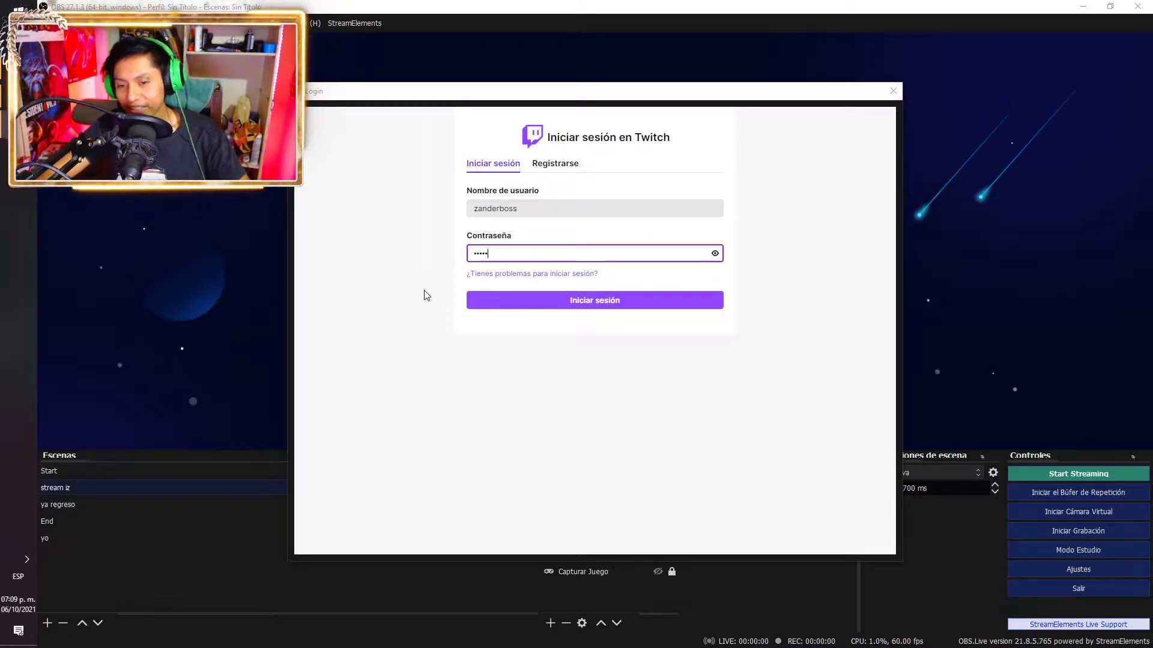
pyautogui.press('Return')
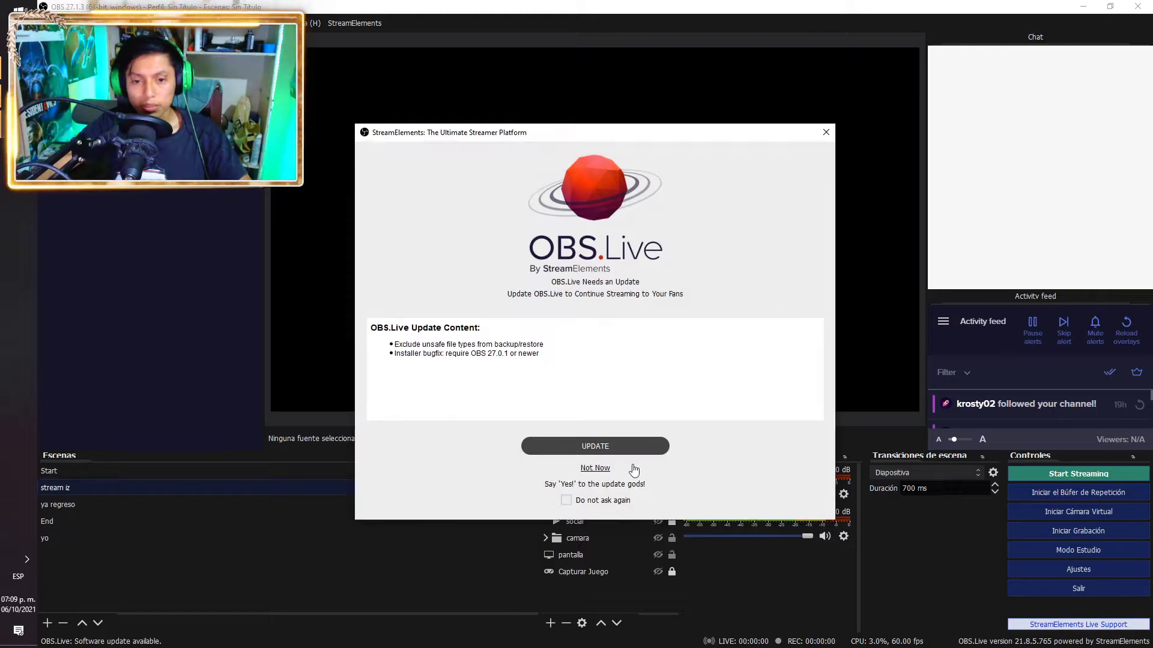
pyautogui.click(568, 500)
pyautogui.click(597, 467)
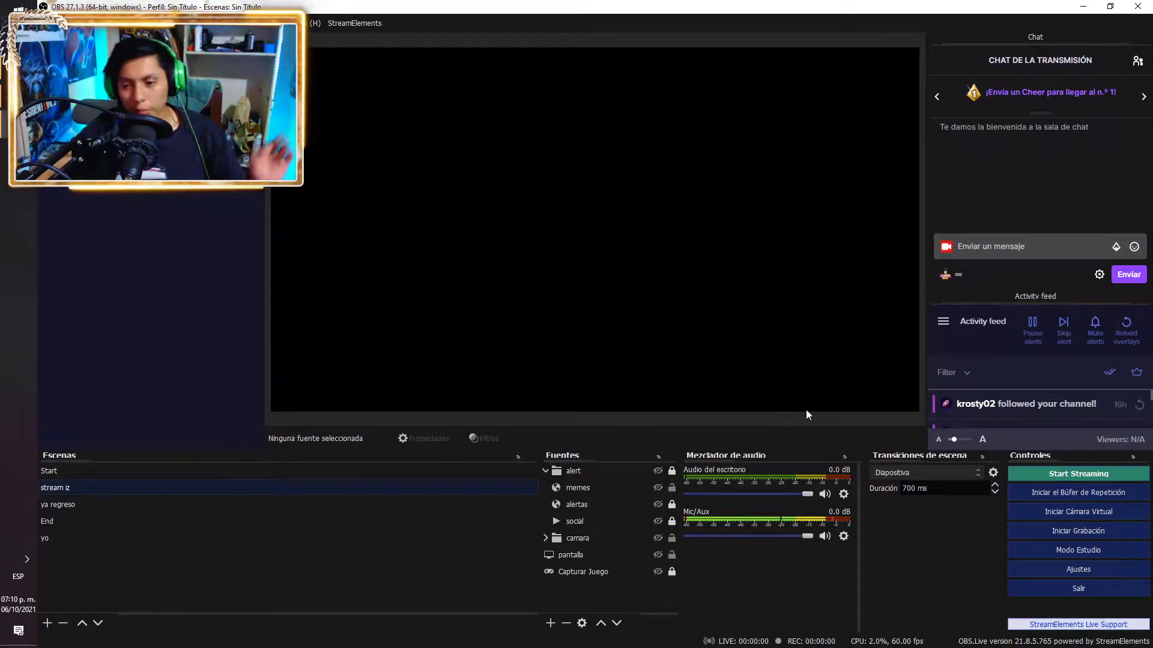
# Log out of Twitch and sign in with Facebook, connecting the third Facebook page to StreamElements
pyautogui.click(350, 24)
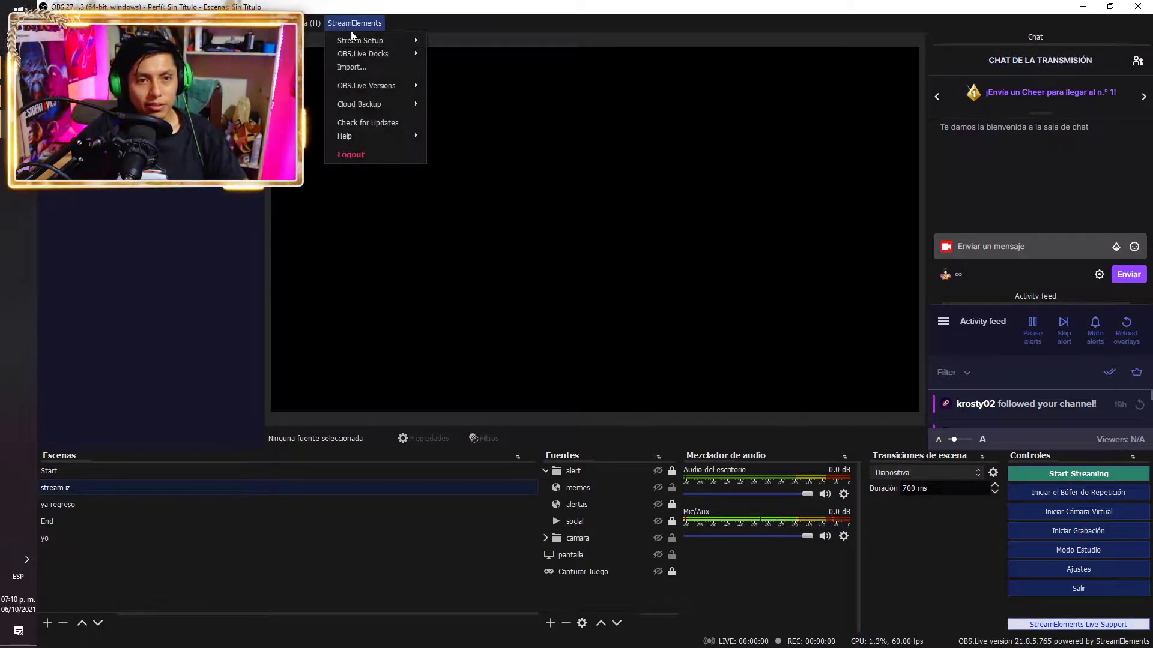
pyautogui.click(348, 154)
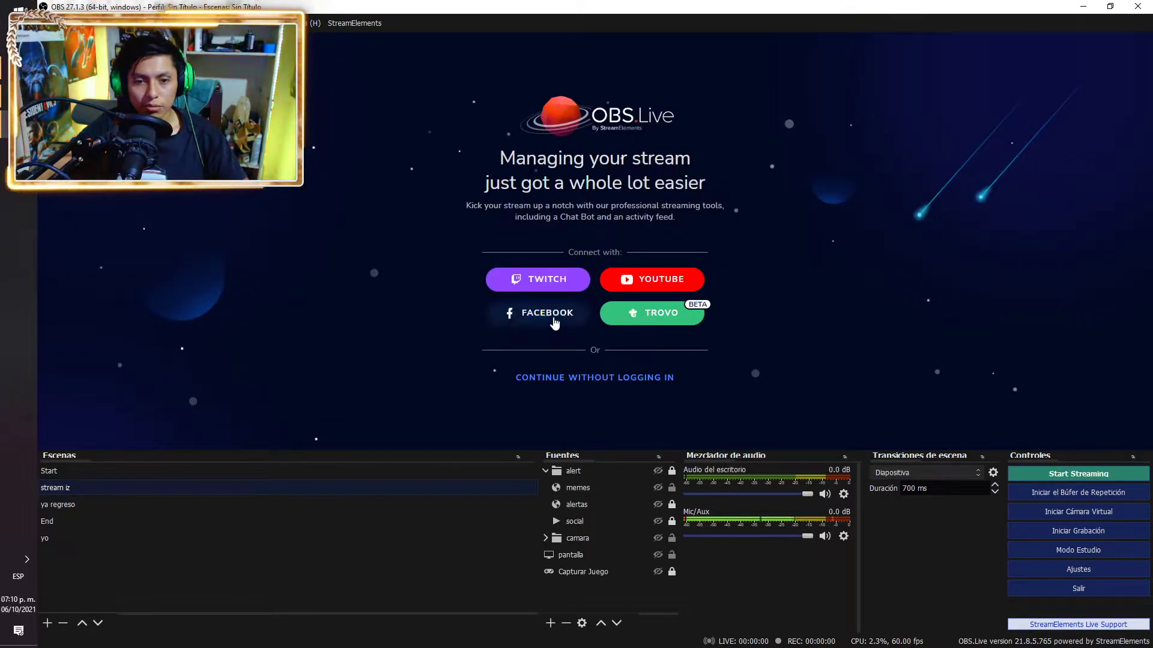
pyautogui.click(553, 319)
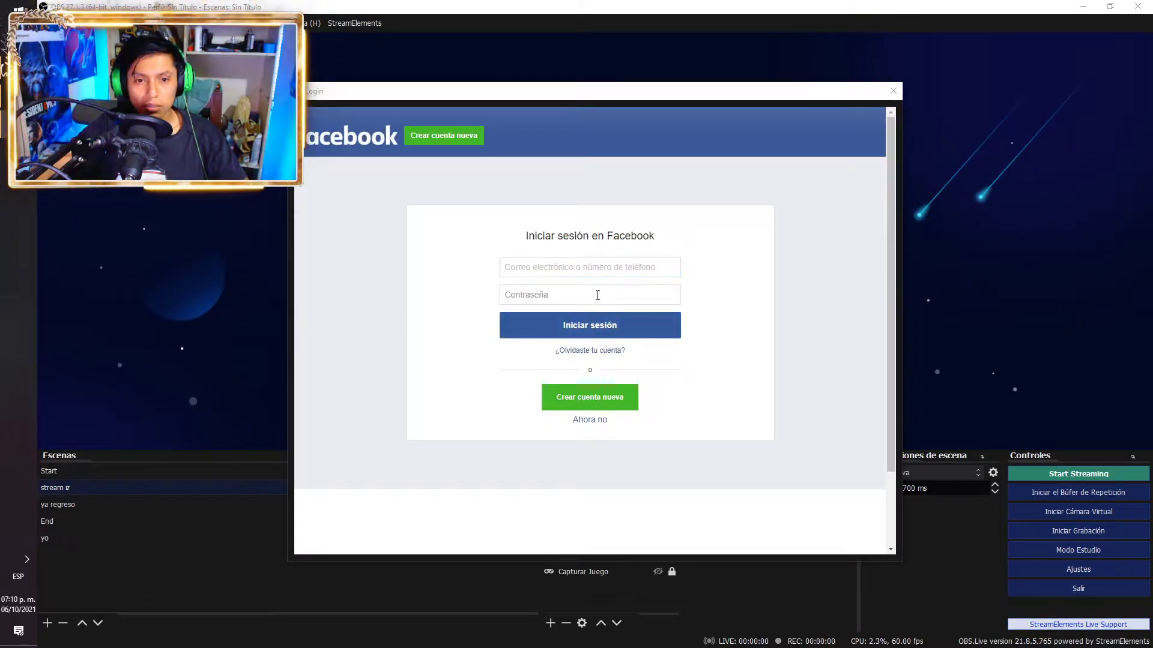
pyautogui.click(579, 270)
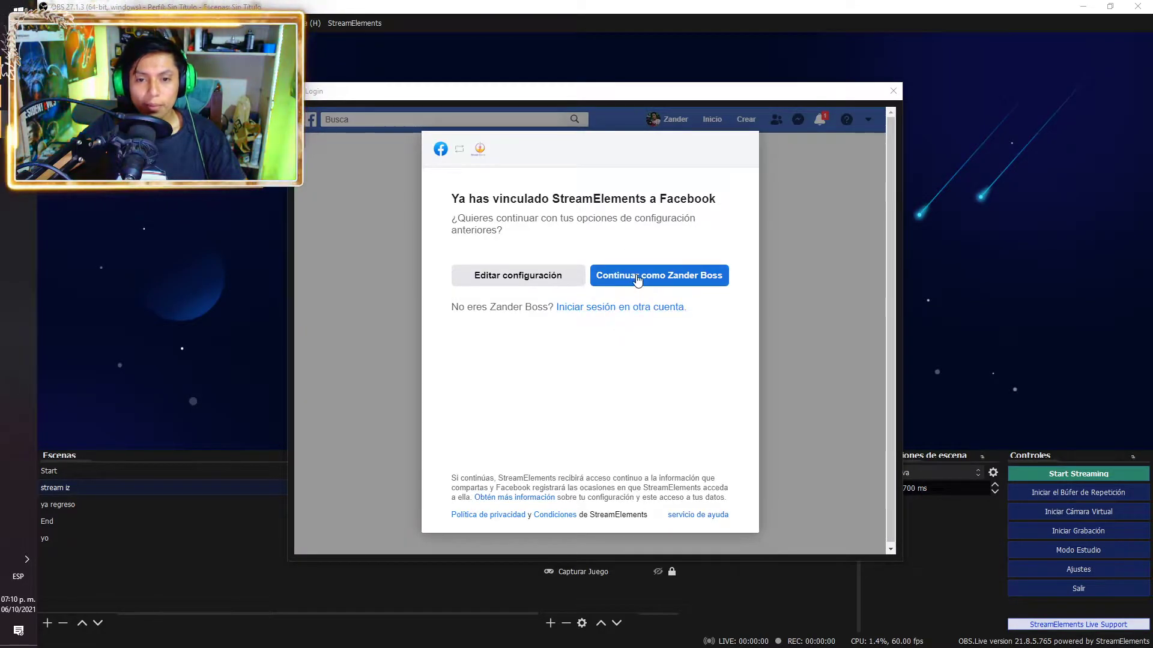
pyautogui.click(638, 278)
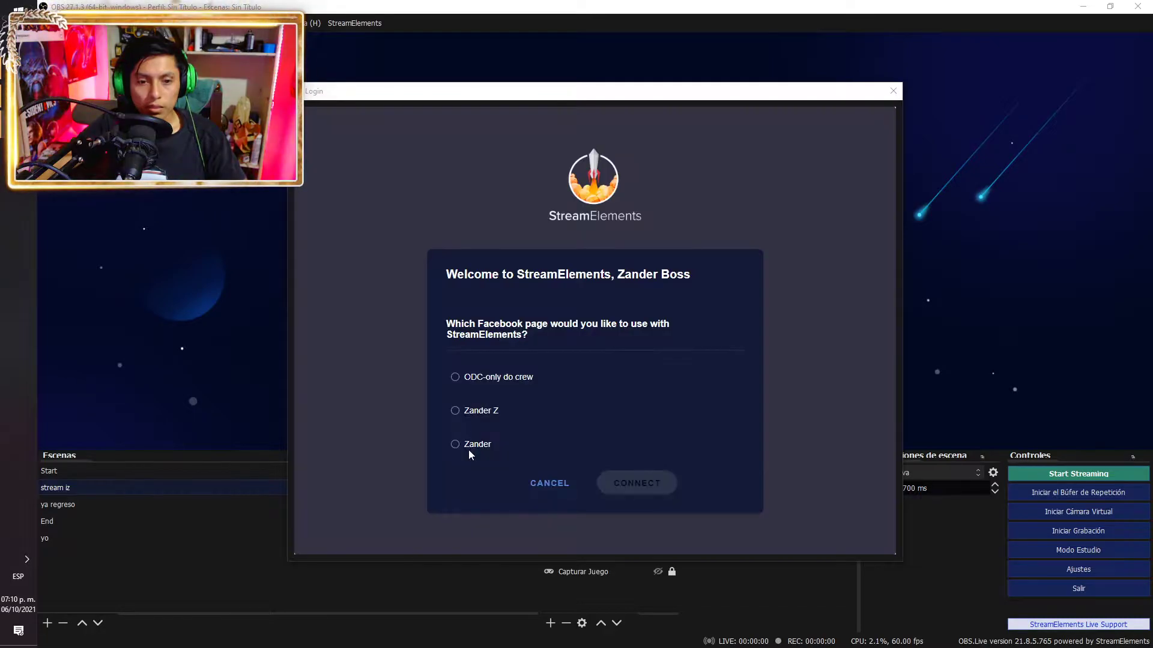
pyautogui.click(464, 449)
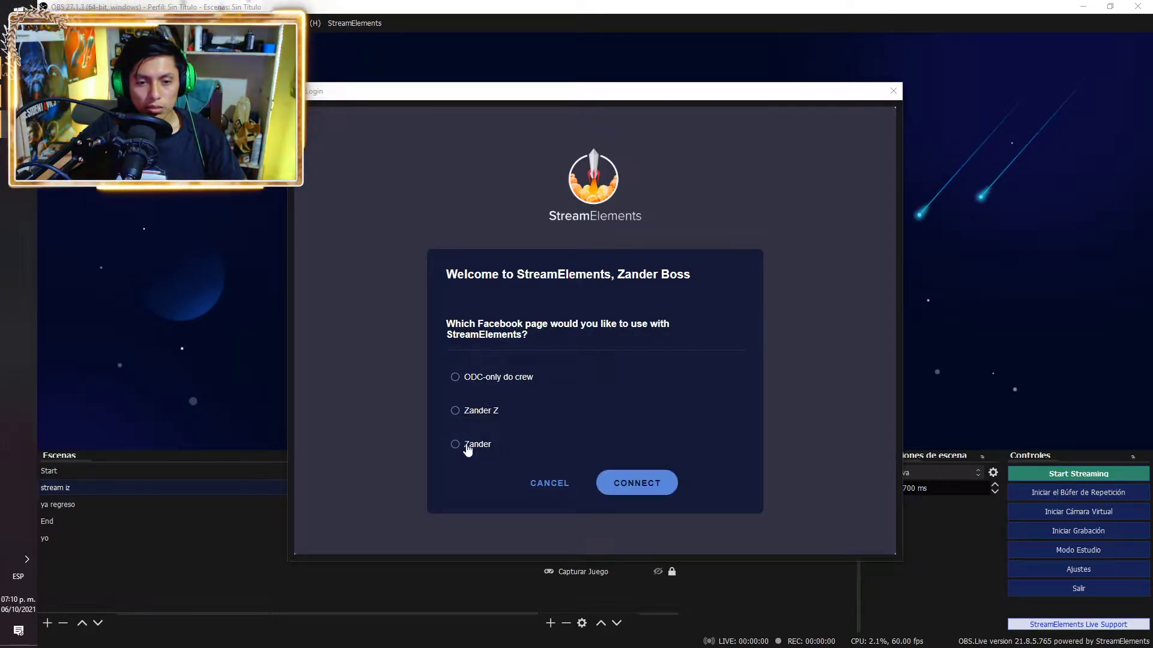
pyautogui.click(639, 484)
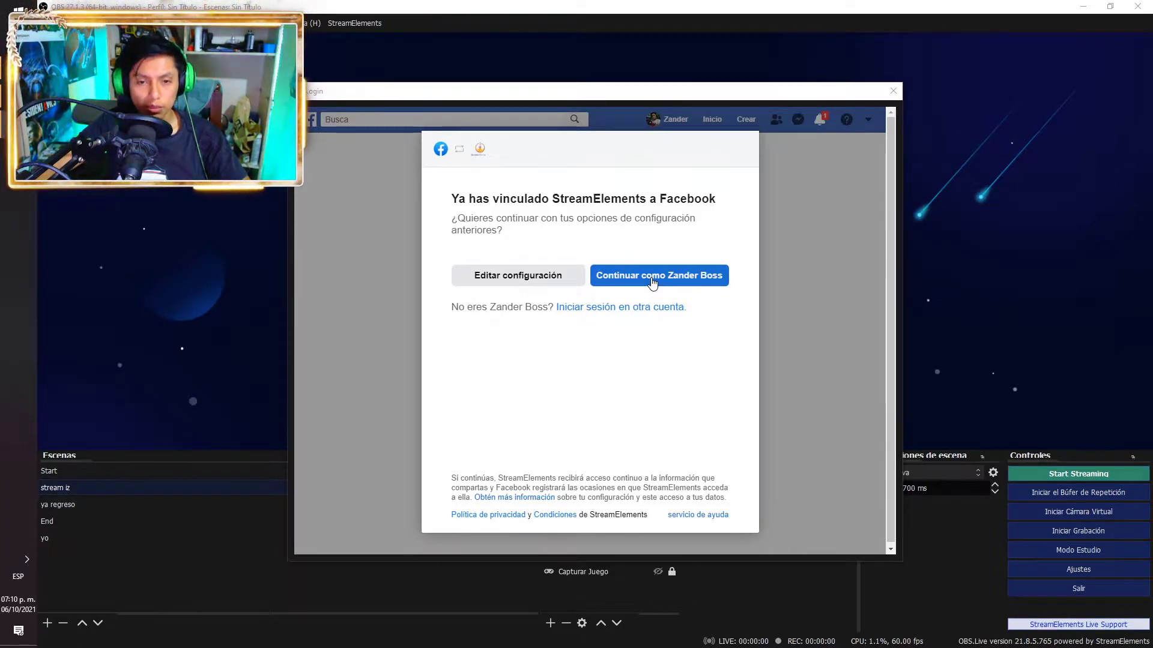
pyautogui.click(652, 277)
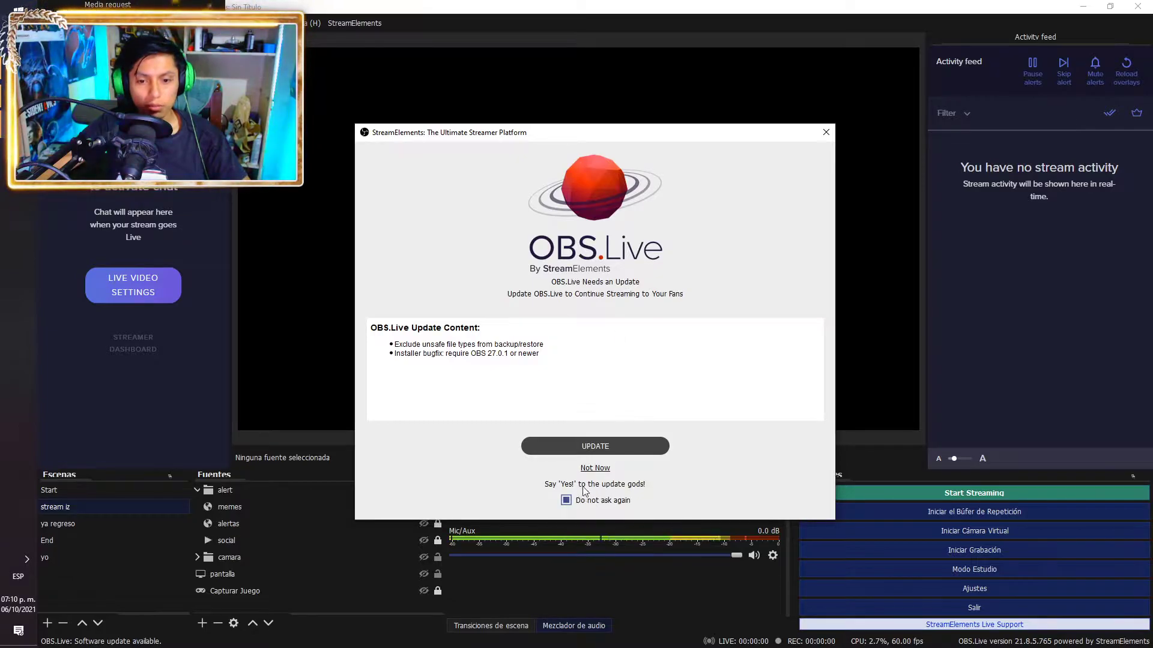
# Skip the update prompt and review the Facebook live video description and game fields without going live
pyautogui.click(595, 469)
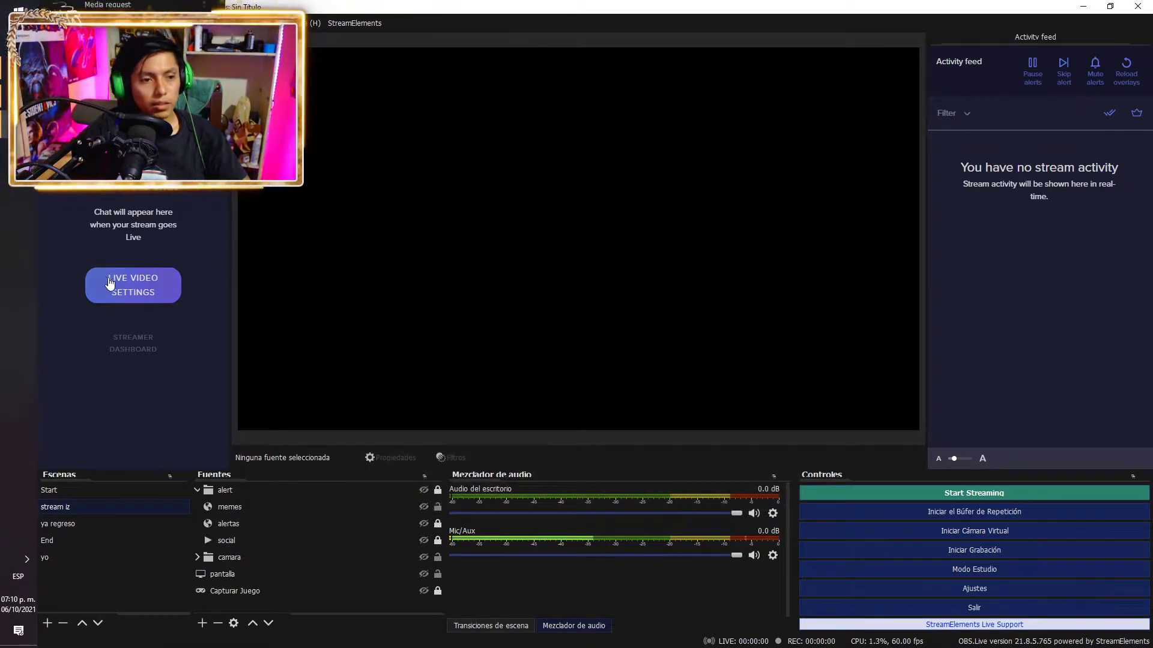
pyautogui.click(158, 296)
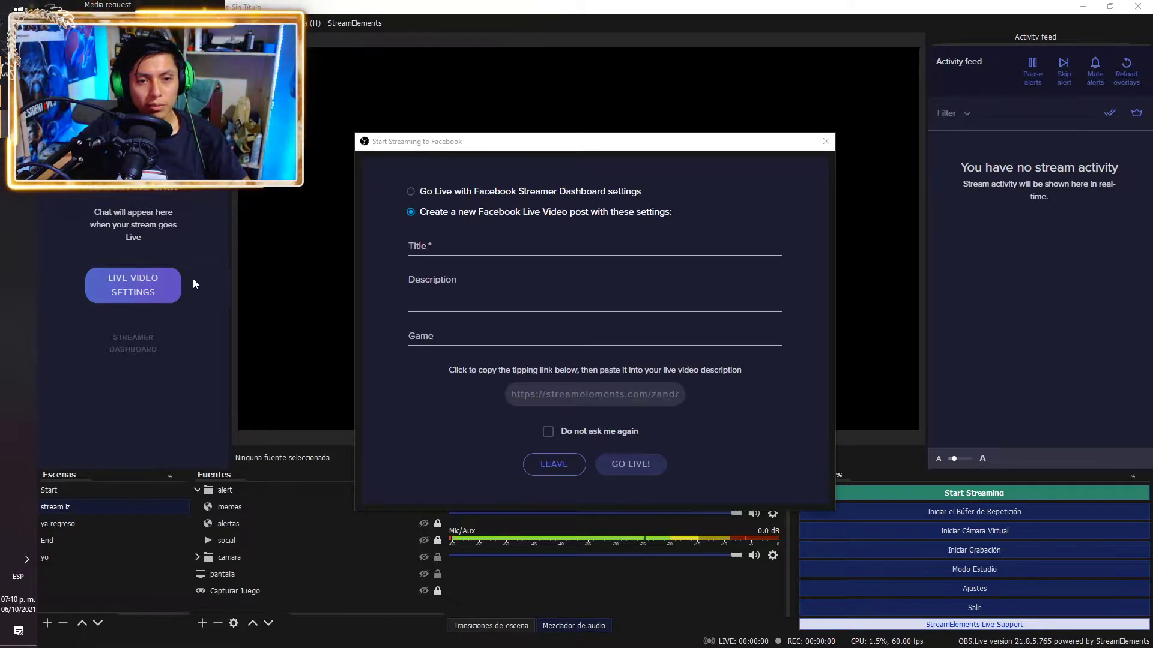
pyautogui.click(503, 301)
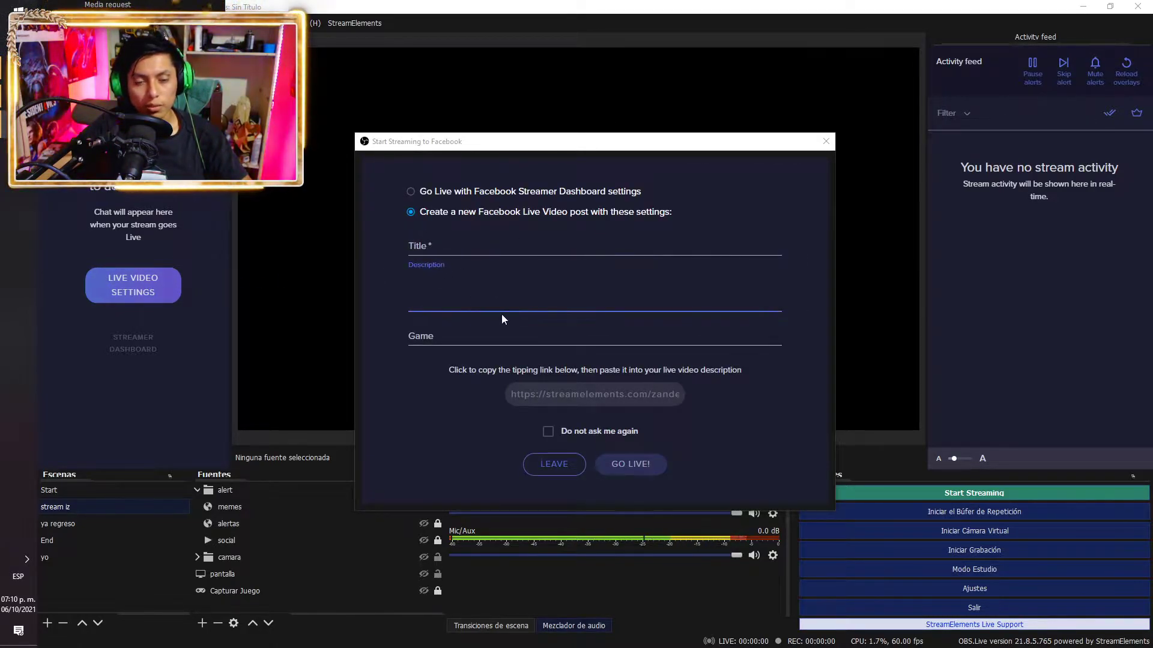
pyautogui.click(509, 342)
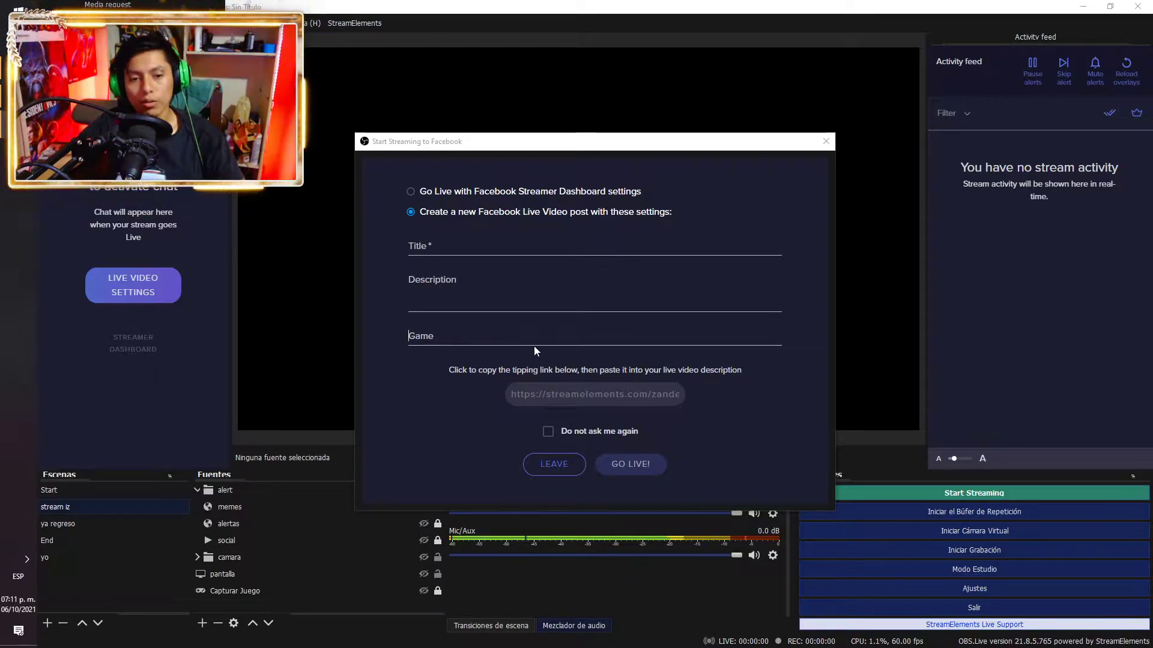
pyautogui.click(826, 141)
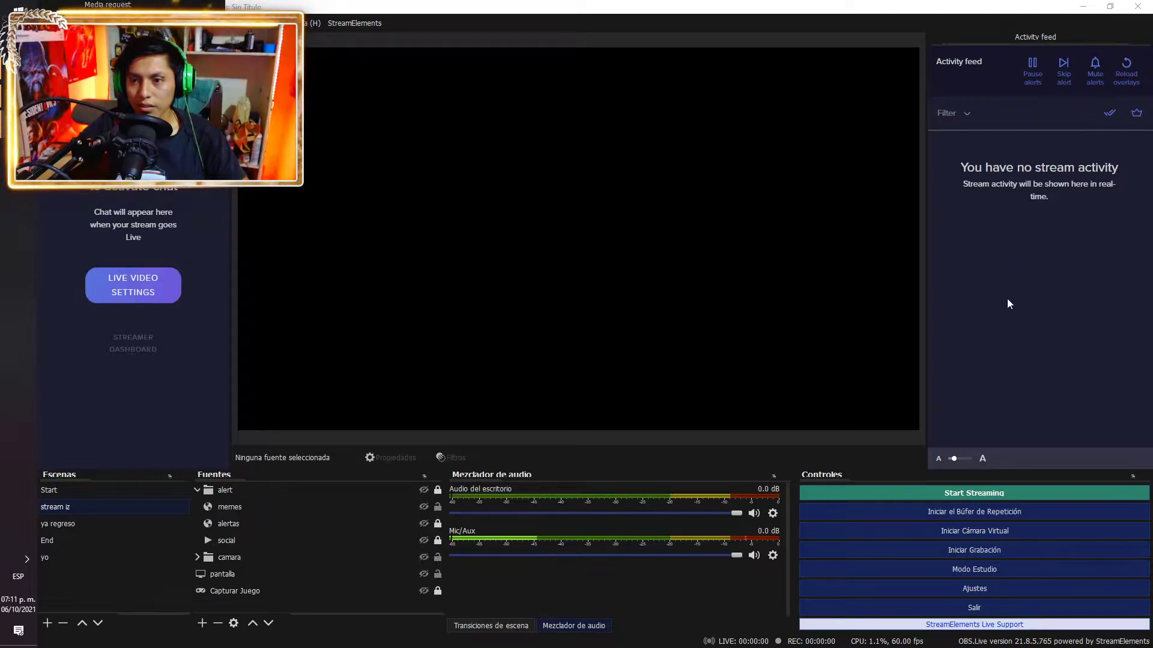
# Adjust the Facebook dock panel and bring up the StreamElements account menu
pyautogui.moveTo(1075, 218); pyautogui.dragTo(1062, 197)
pyautogui.click(1073, 240)
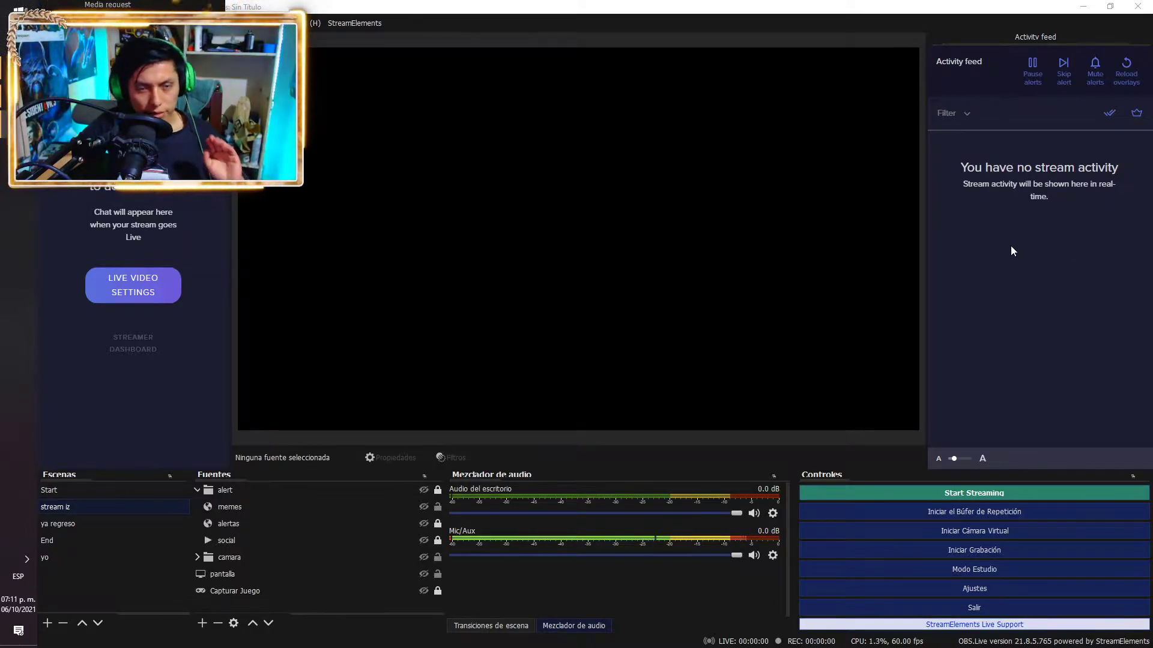
pyautogui.click(354, 23)
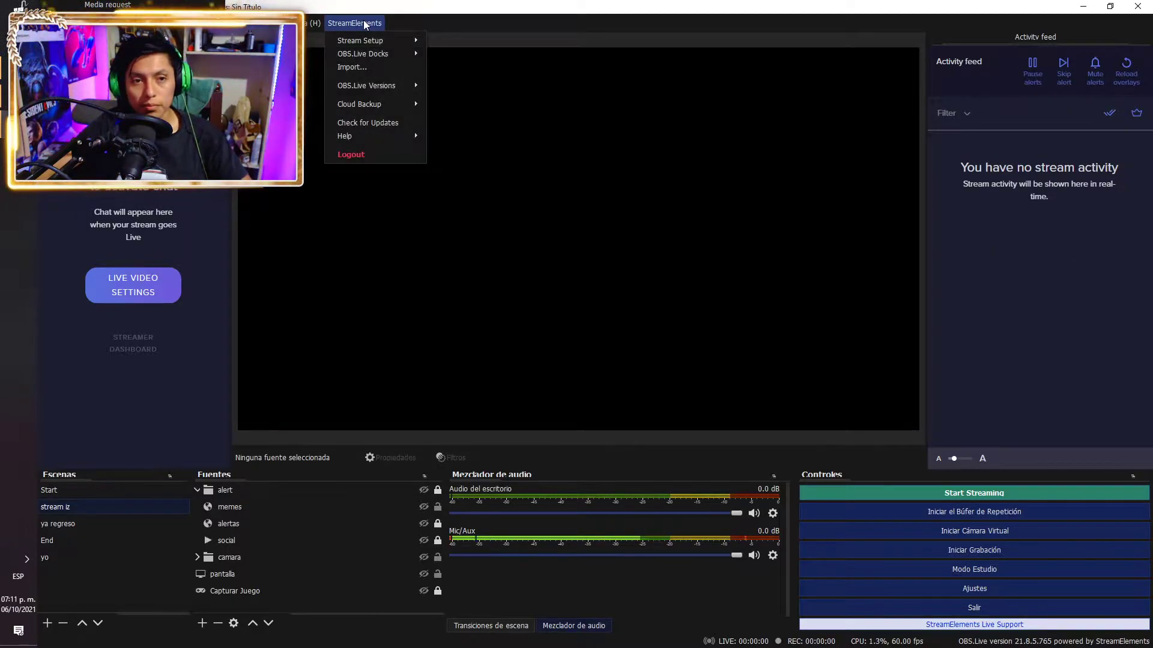
# Log out and sign in to StreamElements with YouTube, authorizing the Google account in Chrome
pyautogui.click(351, 155)
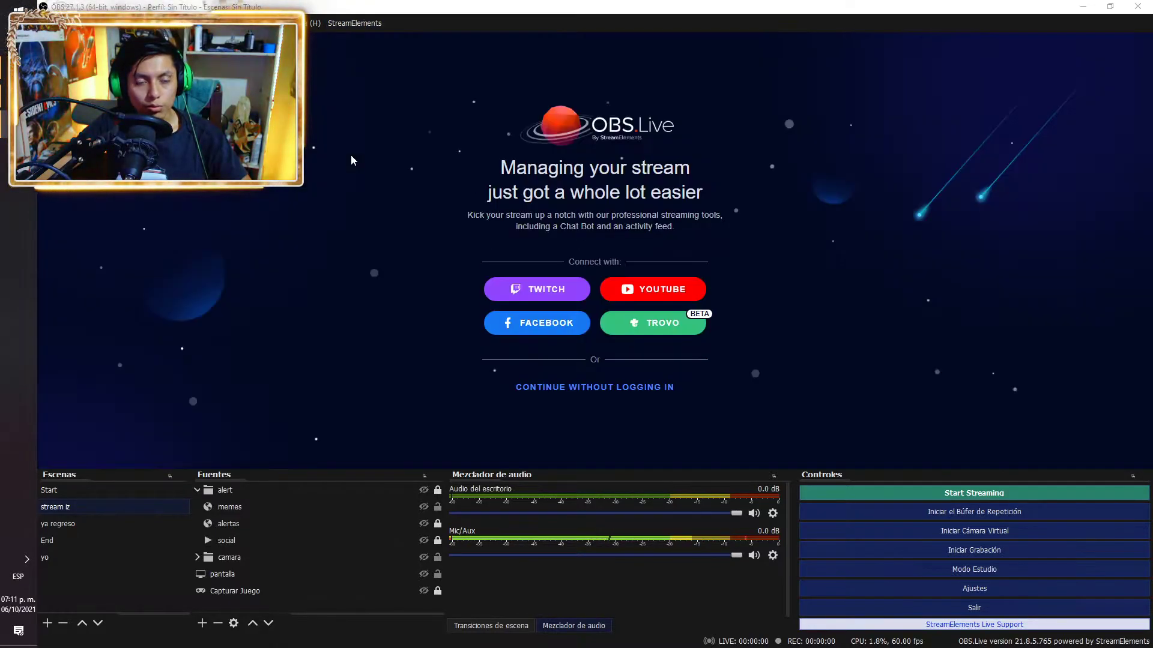
pyautogui.click(674, 297)
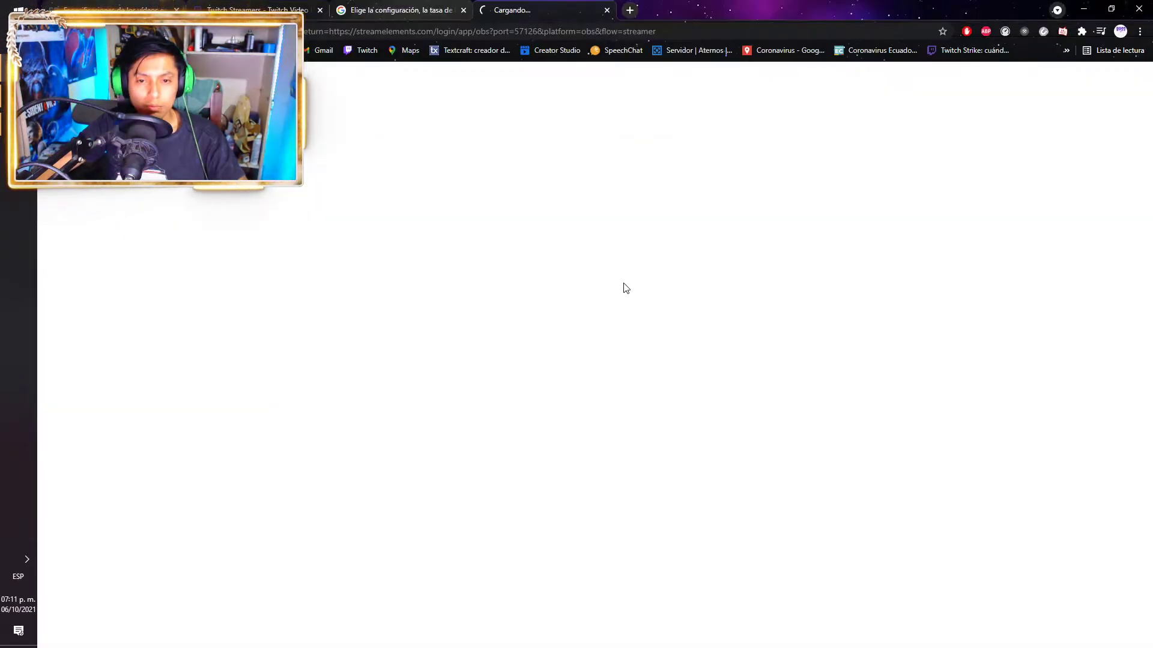
pyautogui.click(512, 377)
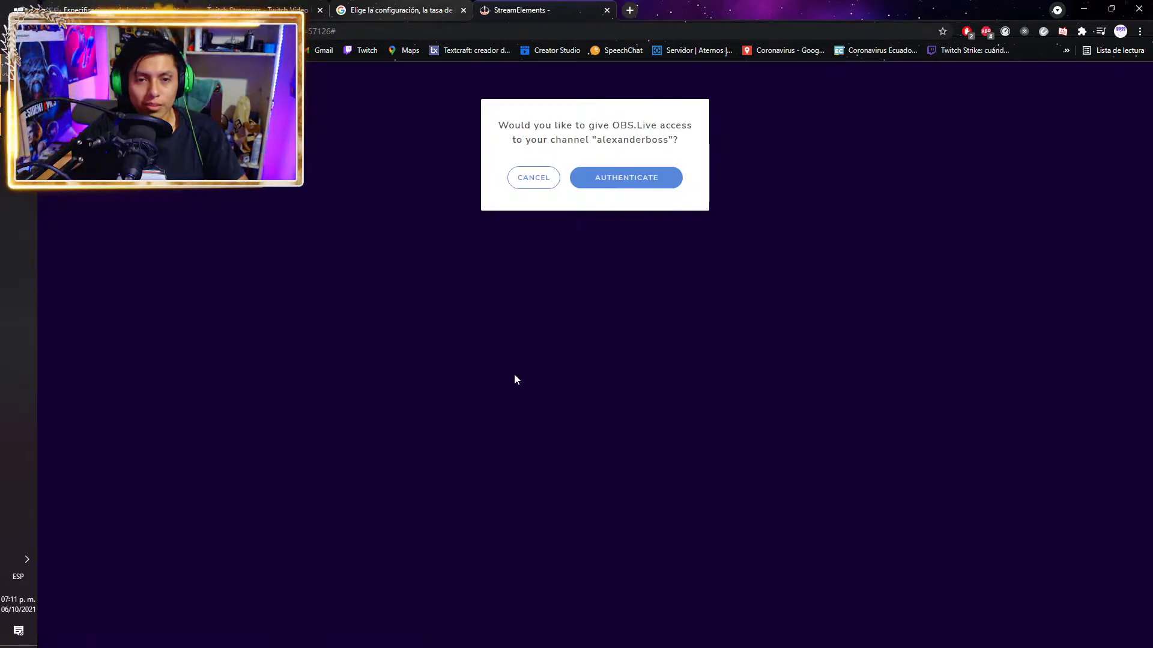
pyautogui.click(629, 187)
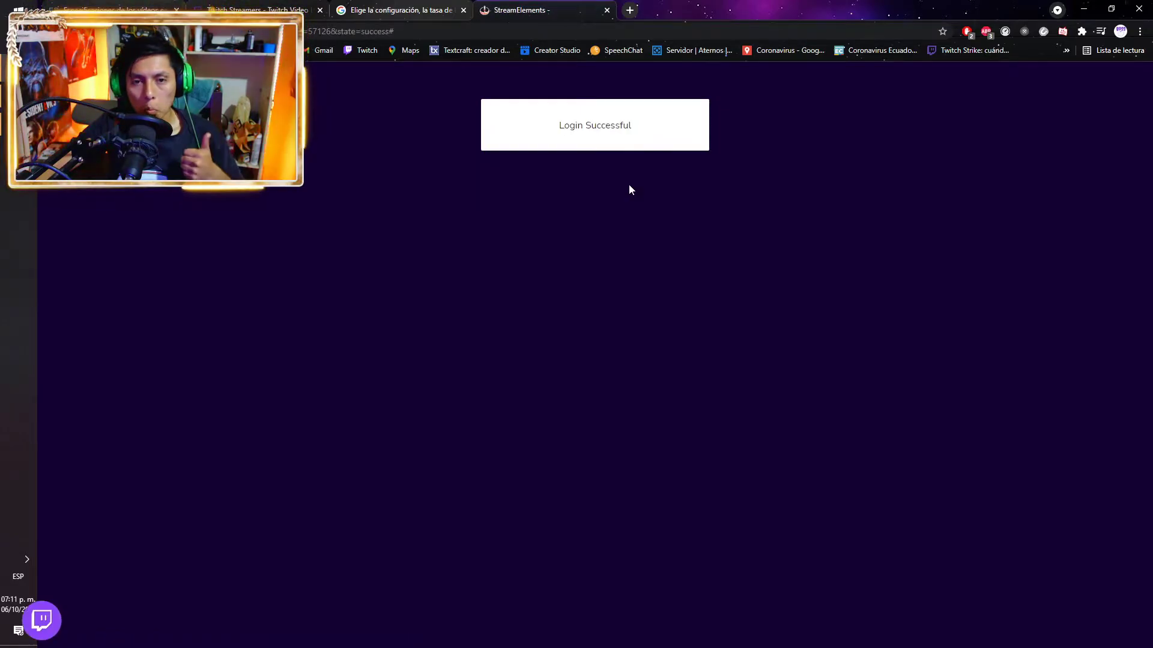
# Return to OBS.Live, skip the update prompt, and open the YouTube live video settings
pyautogui.hotkey('ctrl', 'shift', 'Tab')
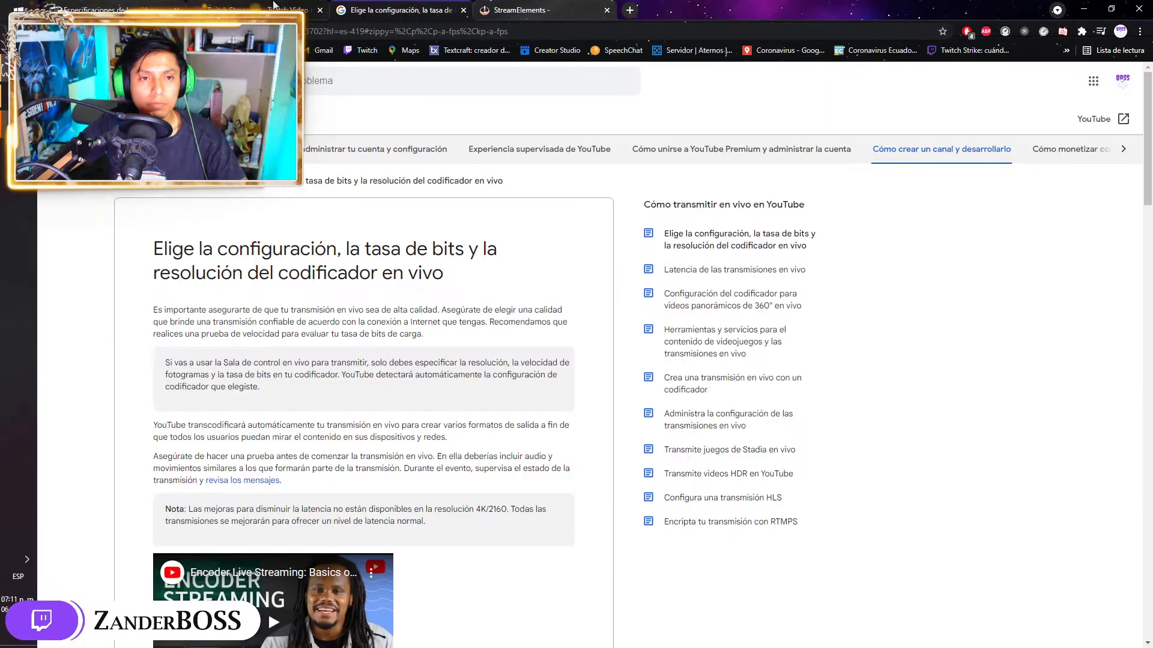
pyautogui.hotkey('ctrl', 'shift', 'Tab')
pyautogui.hotkey('alt', 'Tab')
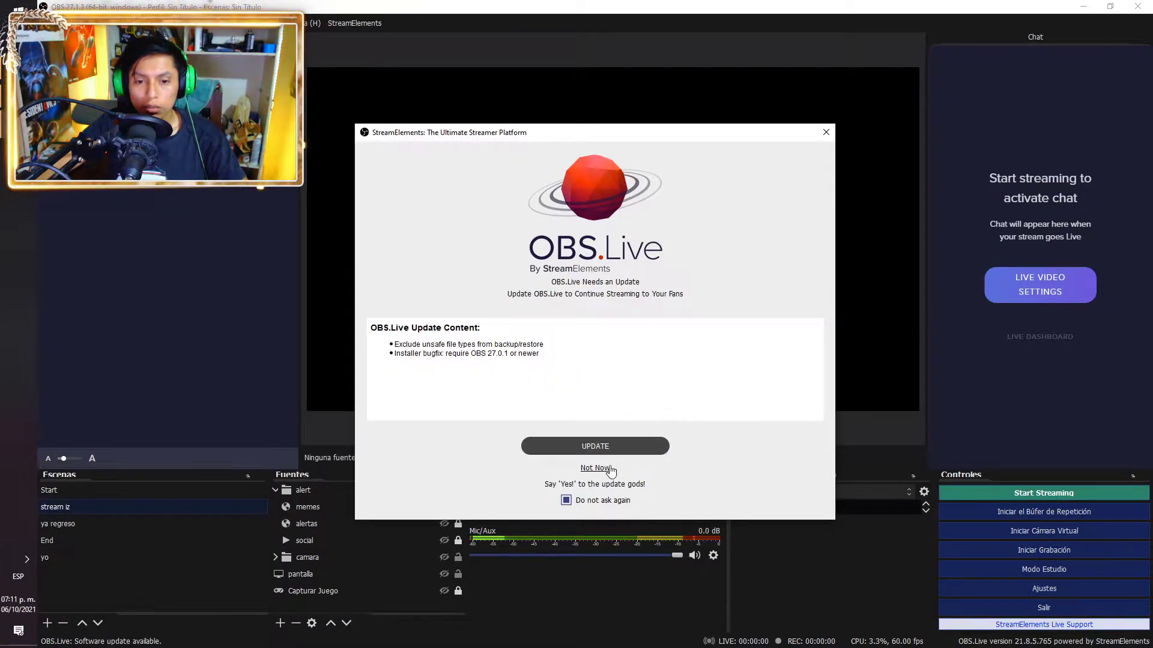
pyautogui.click(584, 473)
pyautogui.click(1037, 291)
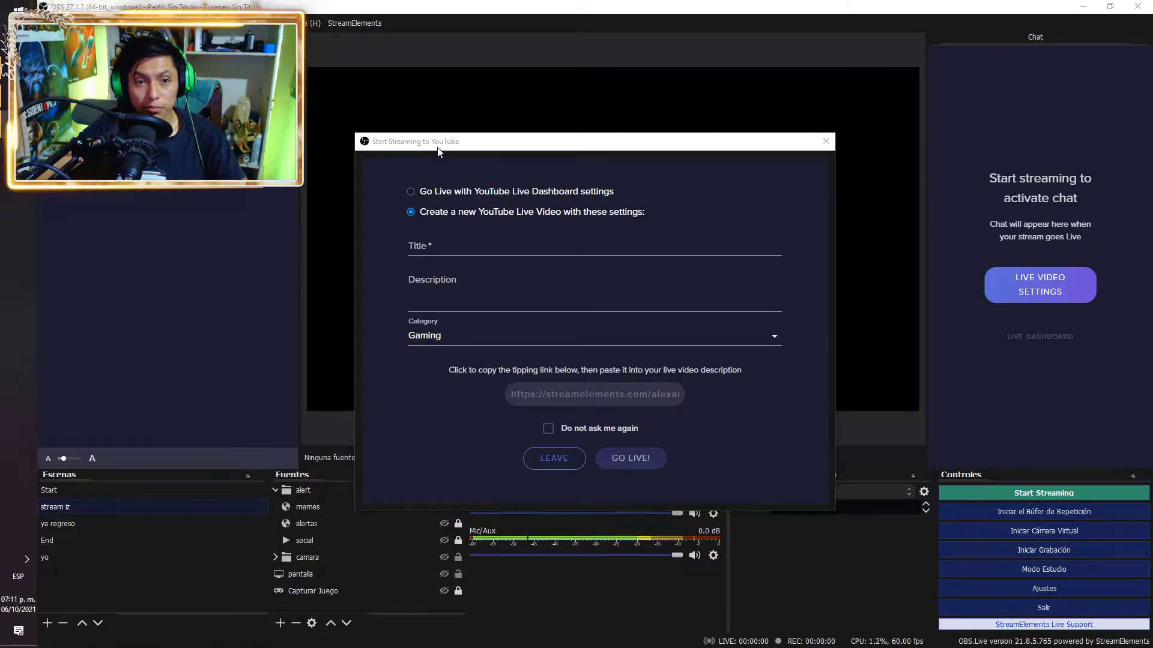
# Browse the YouTube category list twice, keep Gaming, and close the Start Streaming to YouTube dialog
pyautogui.click(472, 248)
pyautogui.click(546, 342)
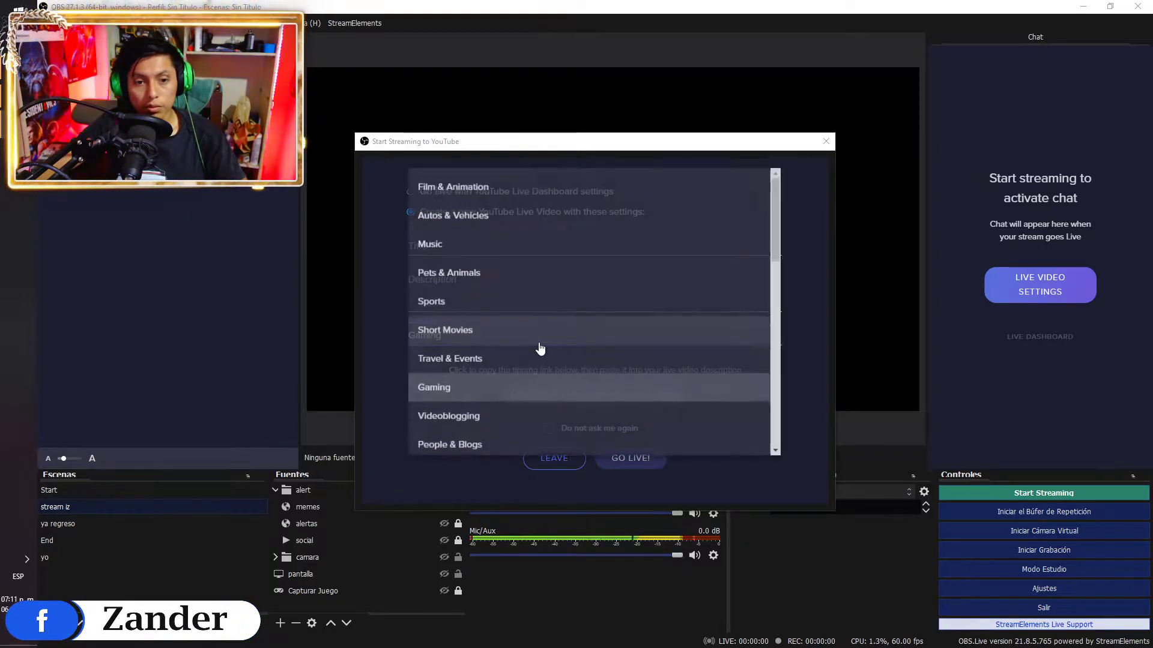
pyautogui.scroll(-1, 546, 354)
pyautogui.scroll(-3, 555, 363)
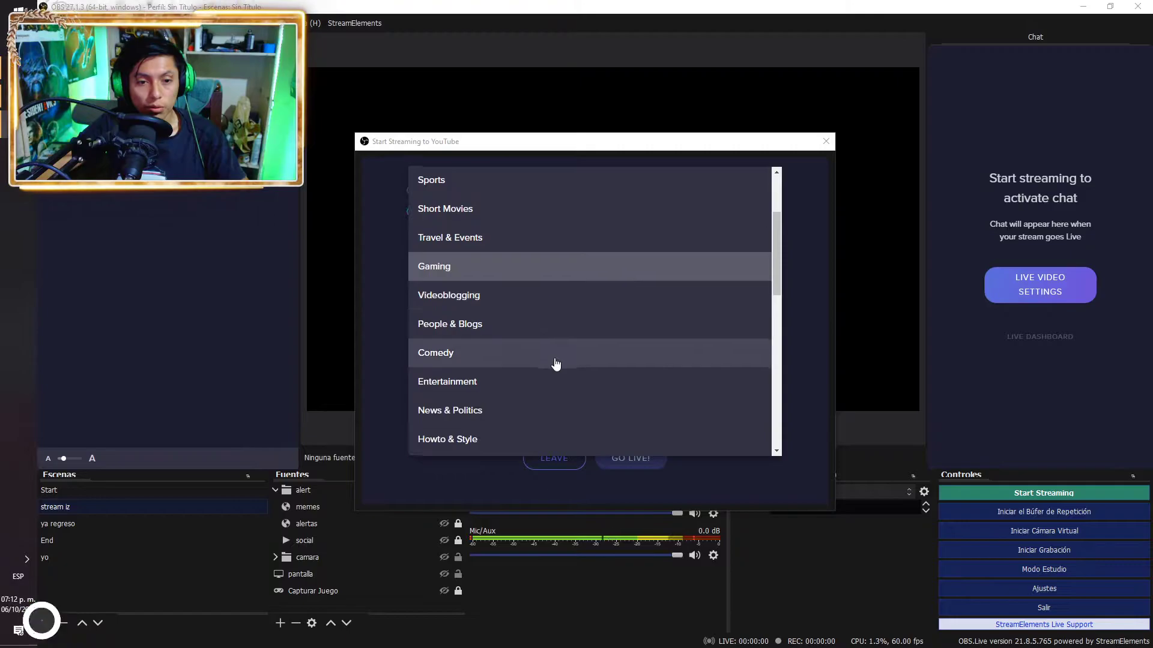
pyautogui.scroll(3, 556, 359)
pyautogui.scroll(1, 553, 355)
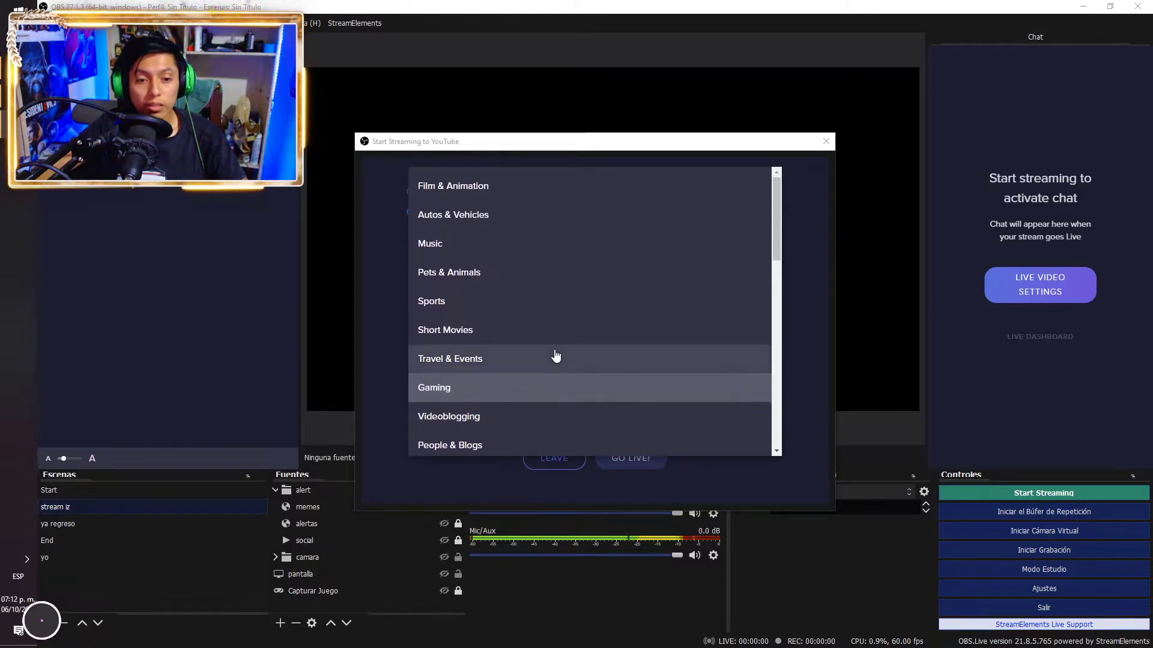
pyautogui.click(383, 216)
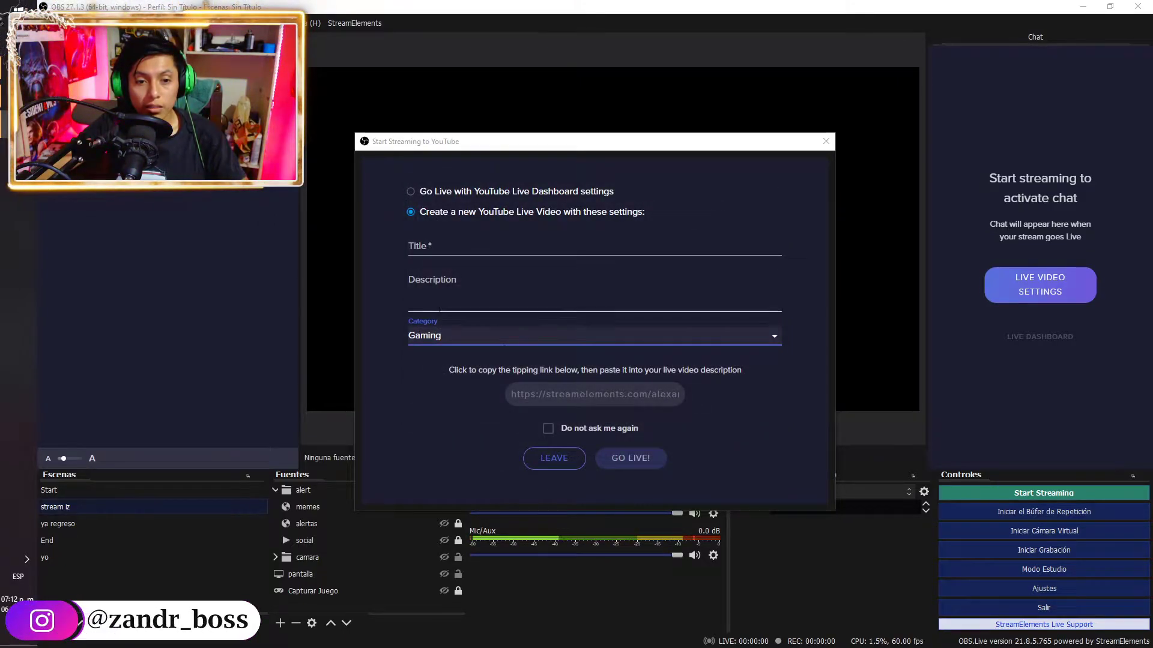
pyautogui.click(521, 343)
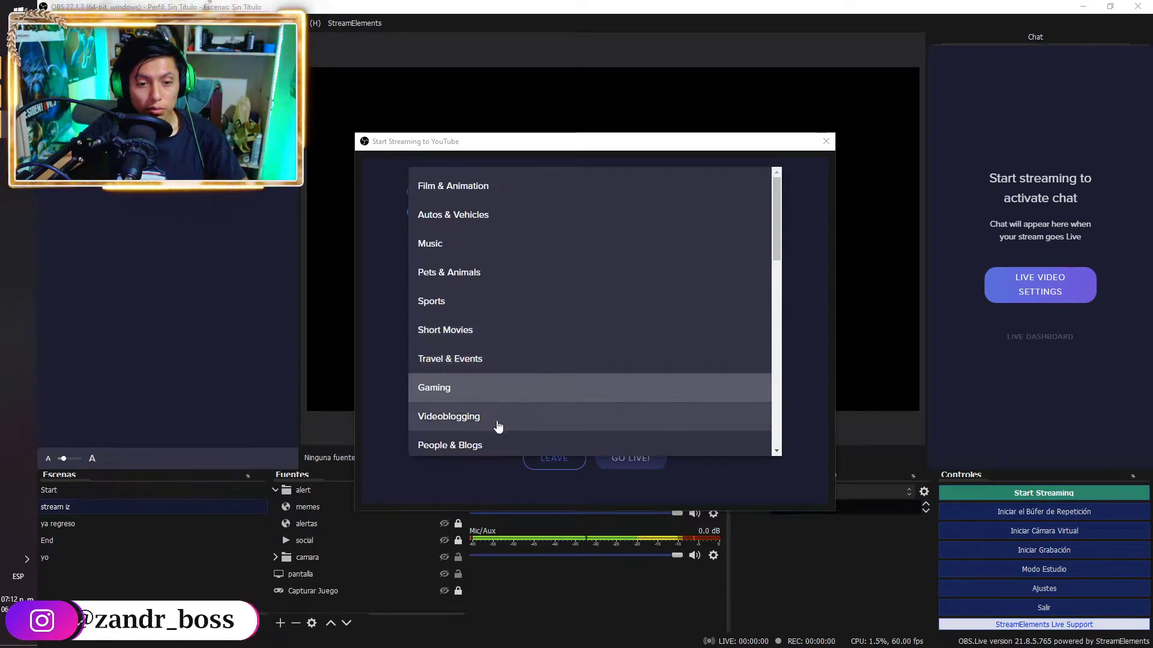
pyautogui.scroll(-5, 493, 423)
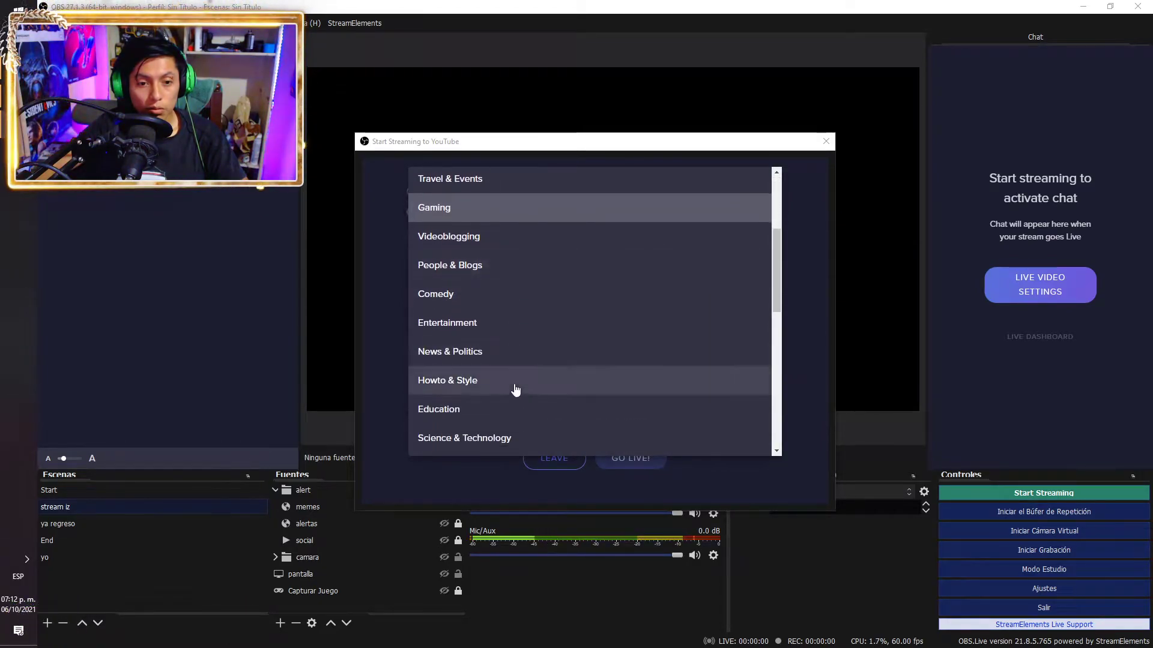
pyautogui.scroll(-6, 515, 387)
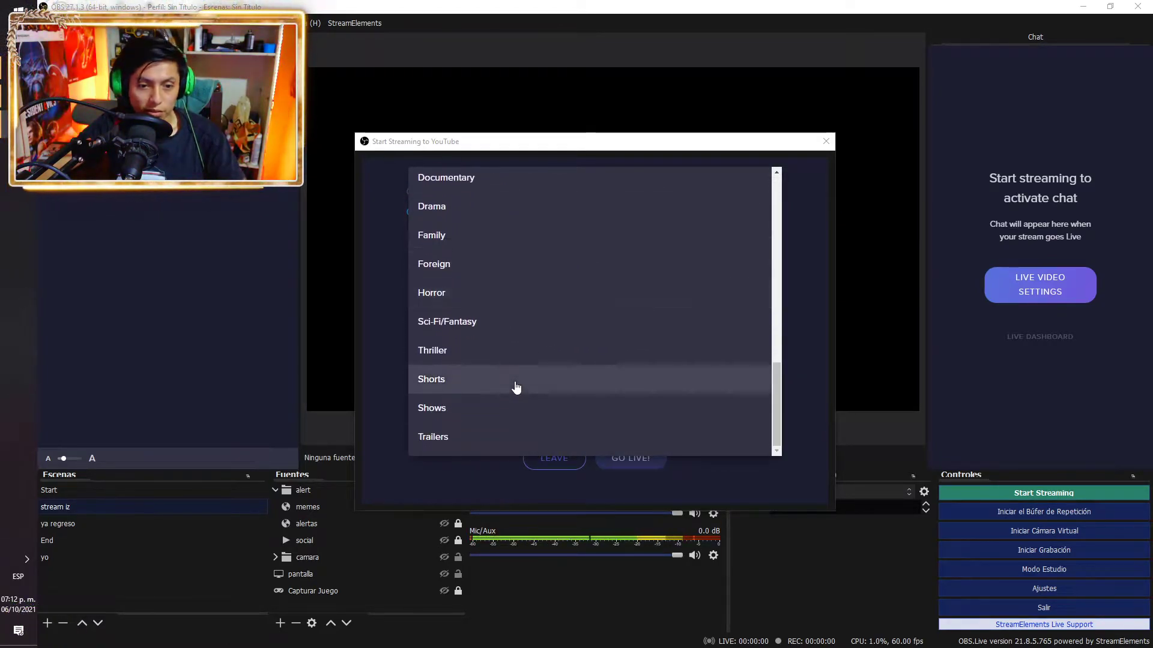
pyautogui.click(384, 310)
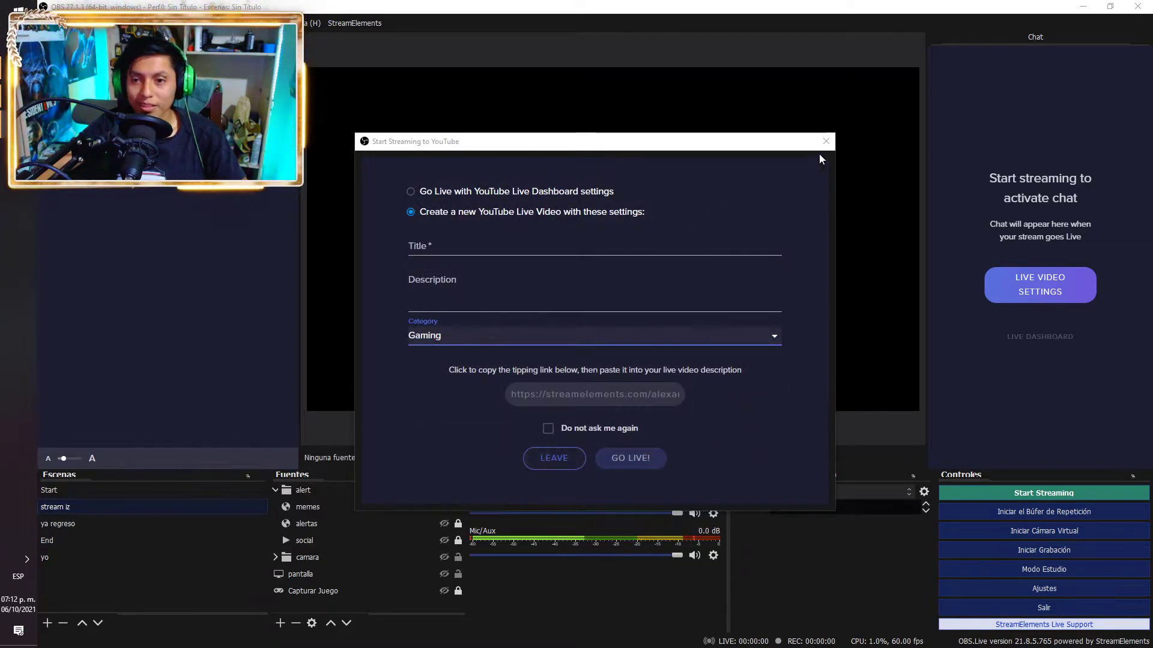
pyautogui.click(821, 145)
# Log out of YouTube and log in to StreamElements with the Trovo account's e-mail and password
pyautogui.click(362, 29)
pyautogui.click(384, 151)
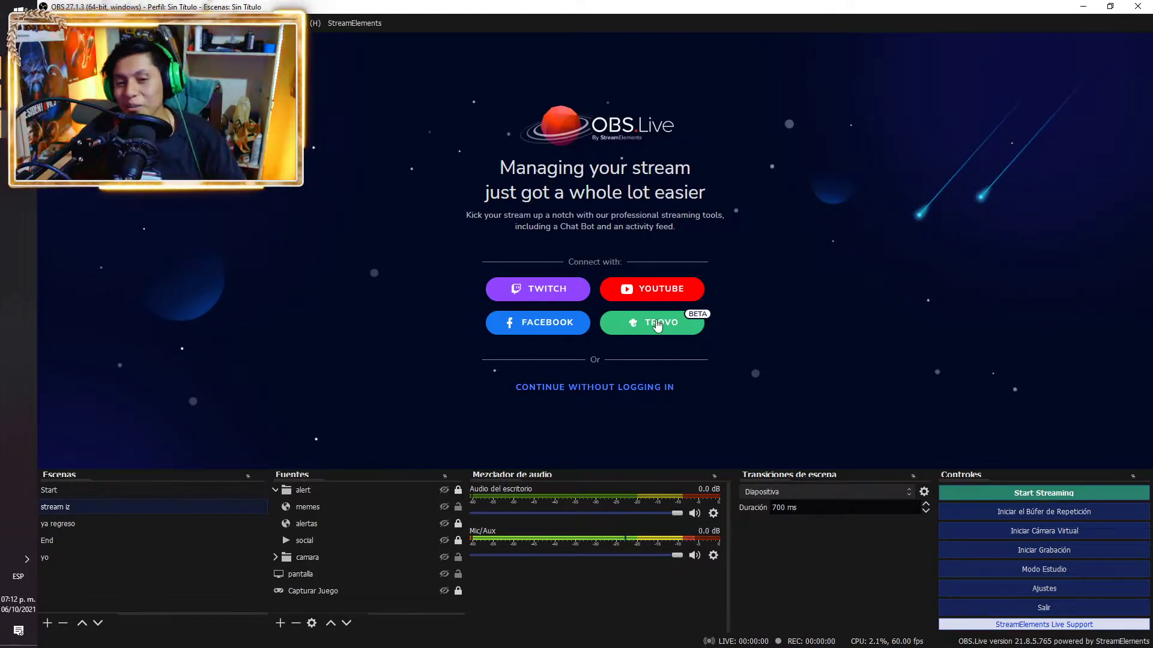
pyautogui.click(655, 319)
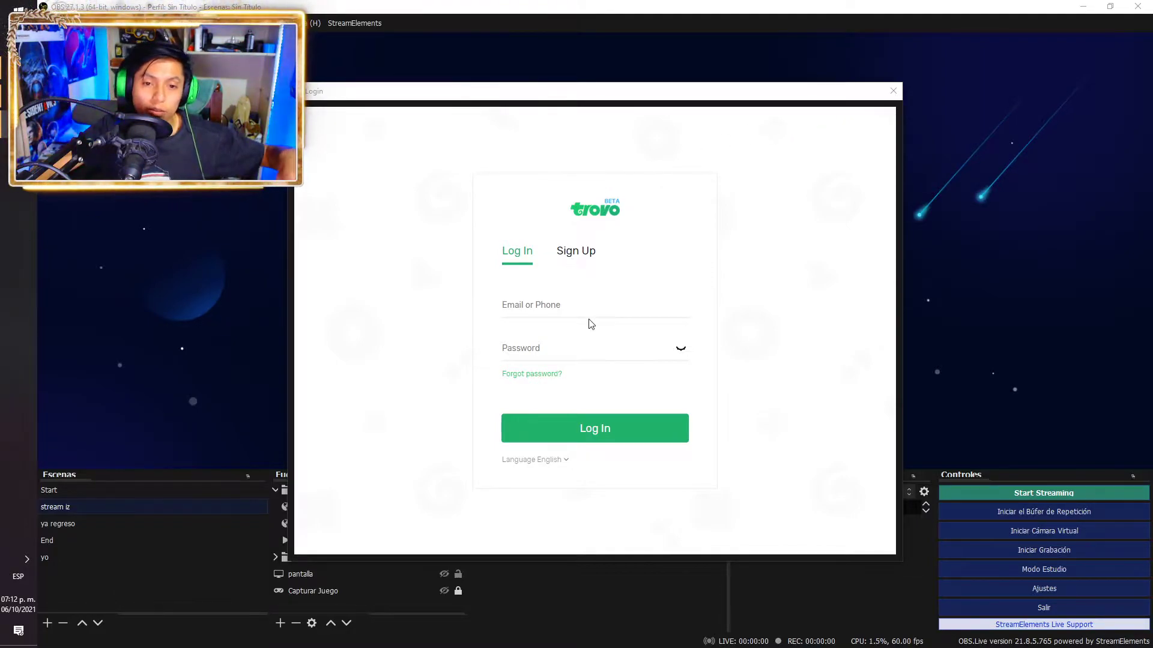
pyautogui.click(567, 304)
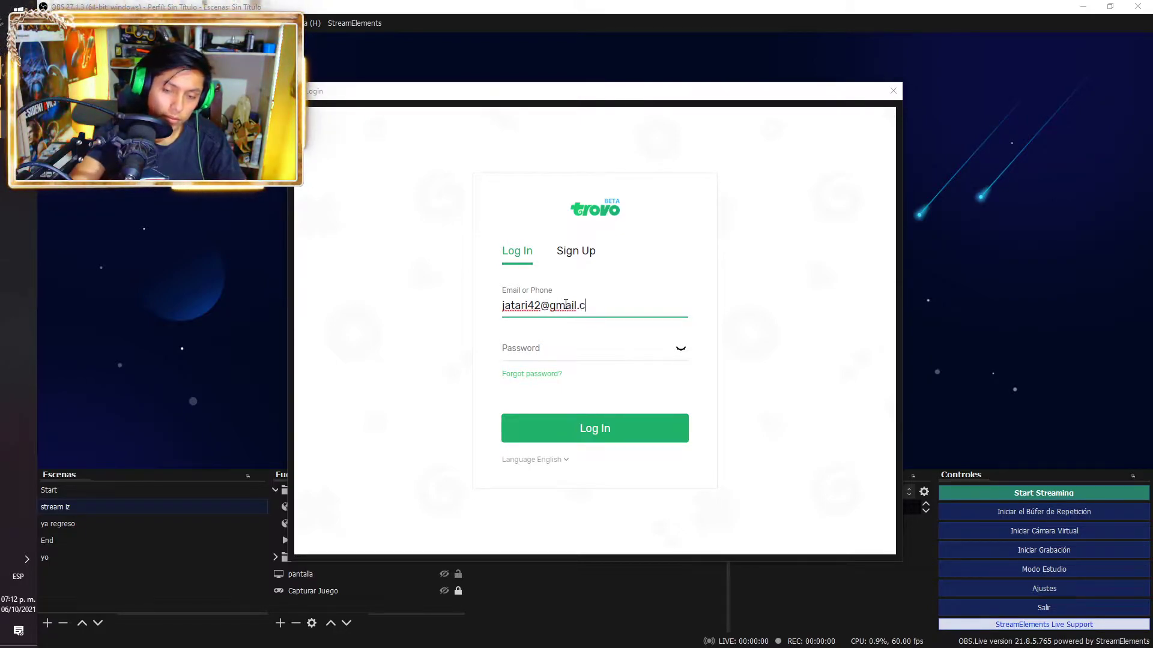
pyautogui.press('Tab')
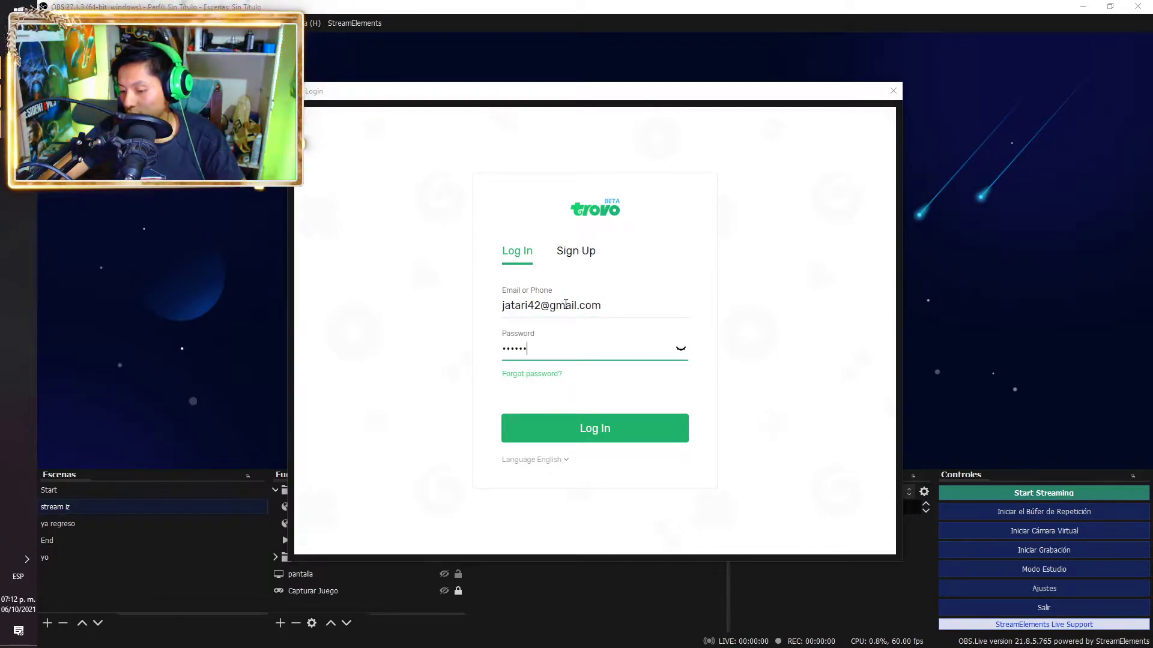
pyautogui.press('Return')
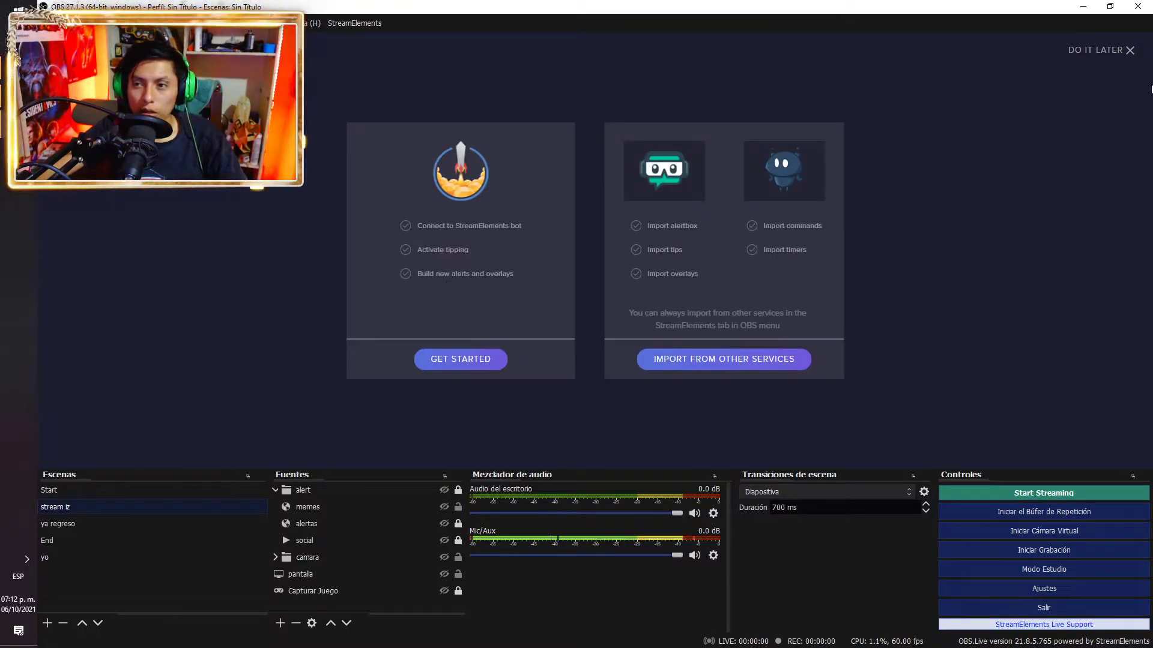
# Choose DO IT LATER on the setup wizard, finally confirming LEAVE to reach the main window
pyautogui.click(1098, 50)
pyautogui.click(619, 287)
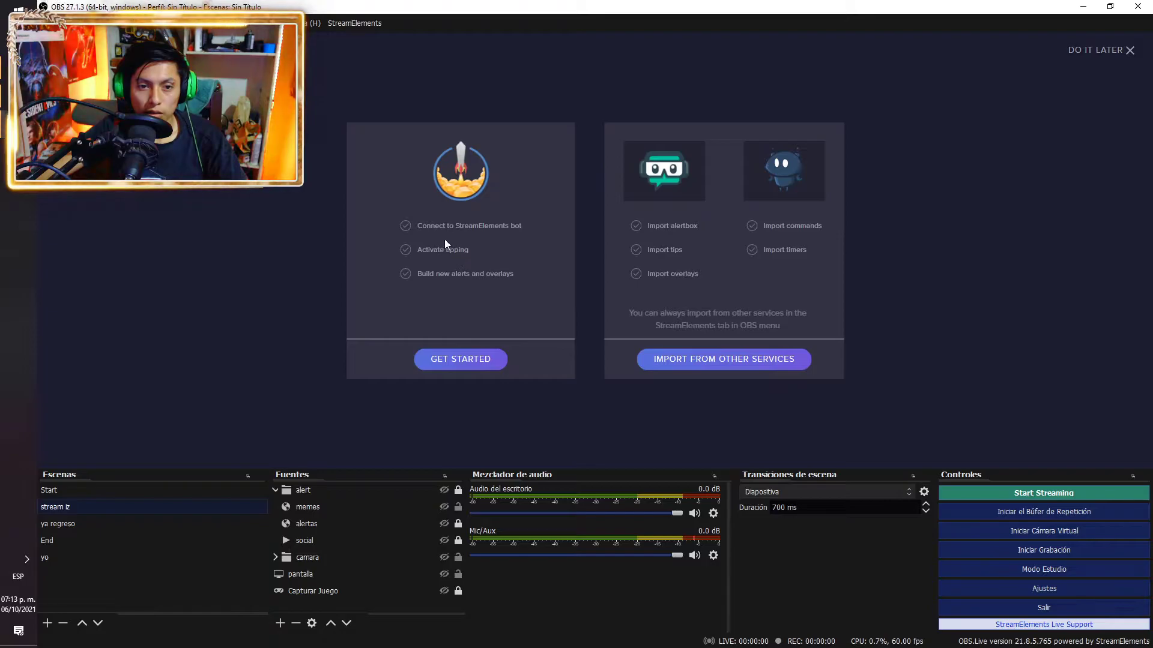
pyautogui.click(1096, 50)
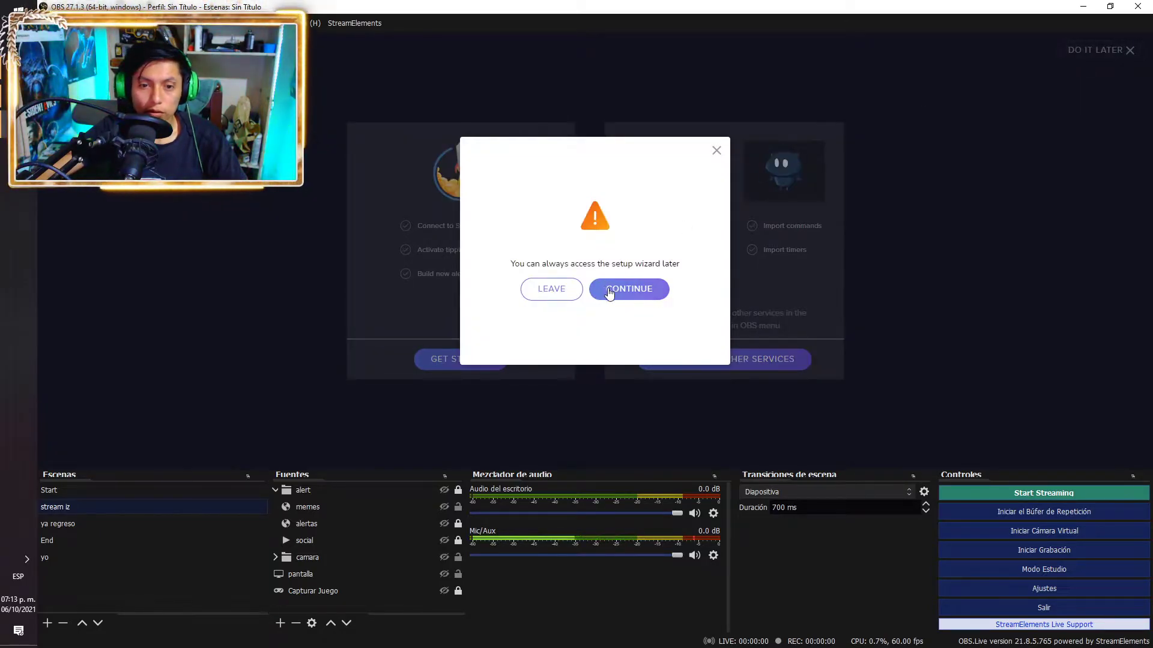
pyautogui.click(618, 287)
pyautogui.click(1097, 50)
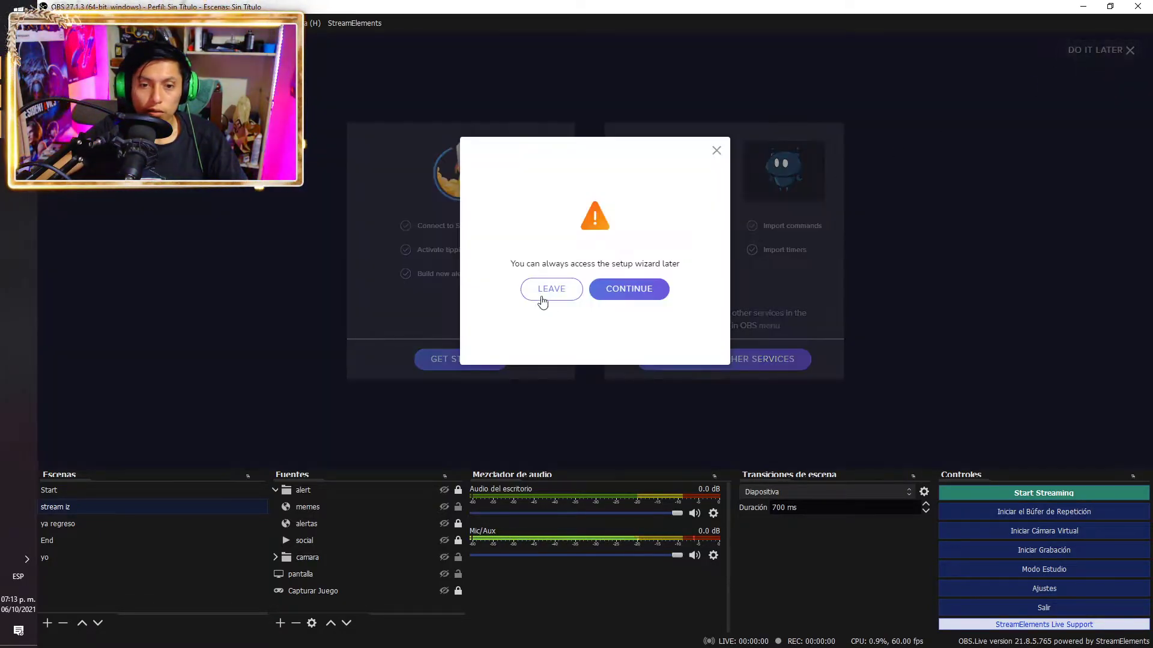
pyautogui.click(540, 290)
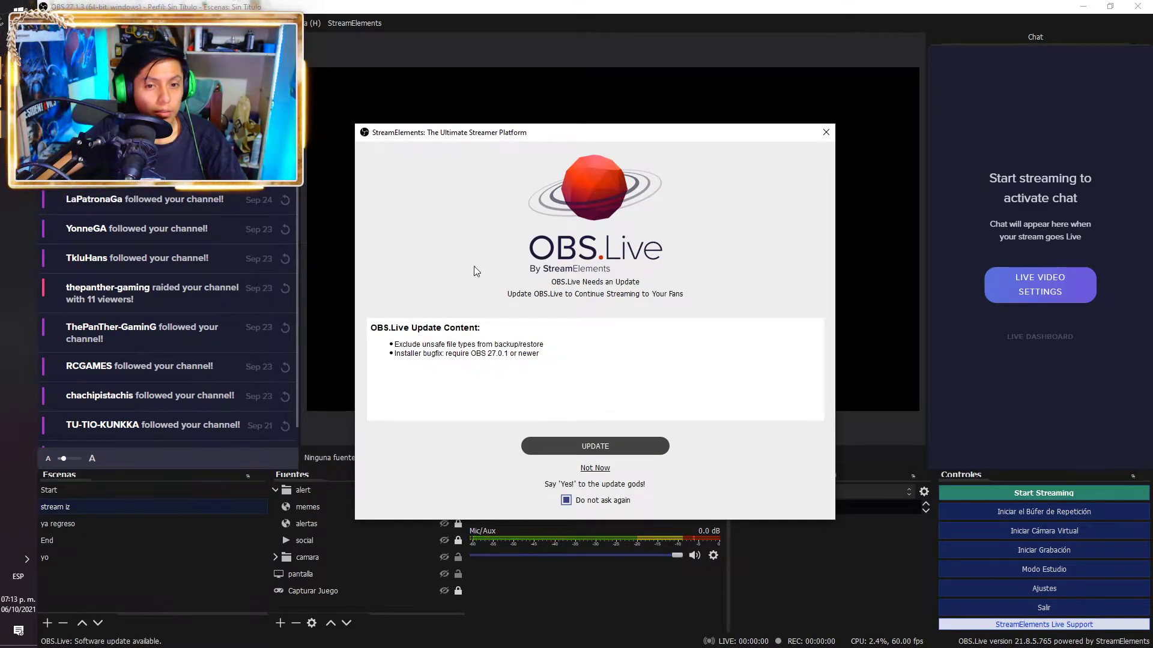
# Skip the update prompt, review the Trovo go-live settings ('un juego mas', Dota 2), and close without streaming
pyautogui.click(594, 468)
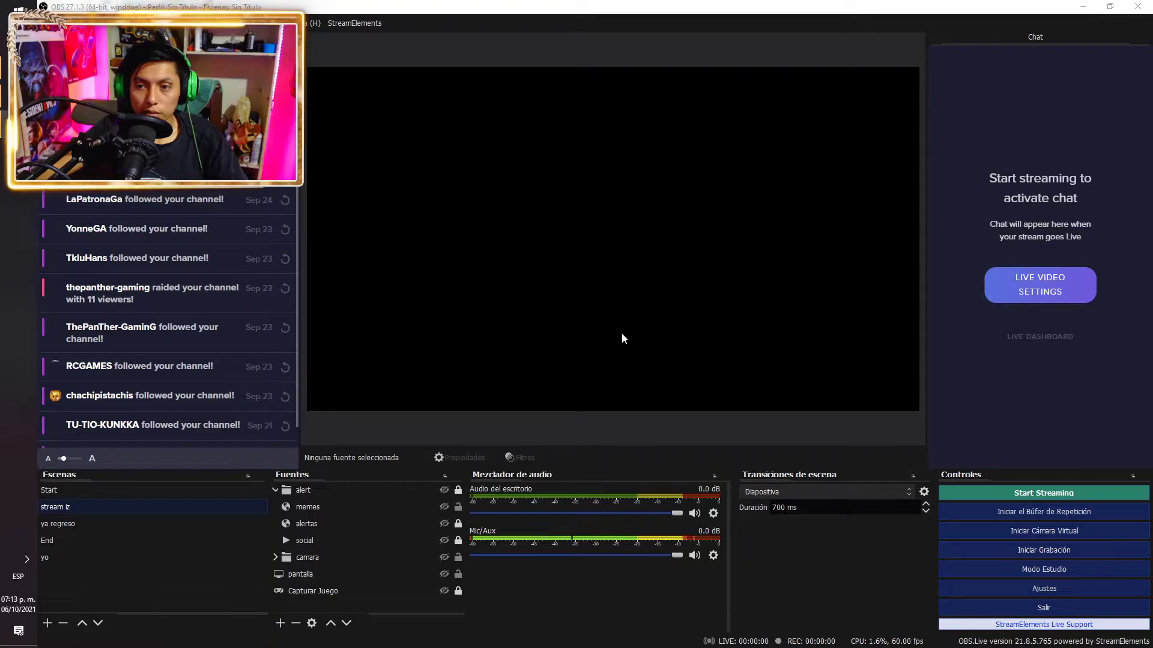
pyautogui.scroll(-1, 211, 394)
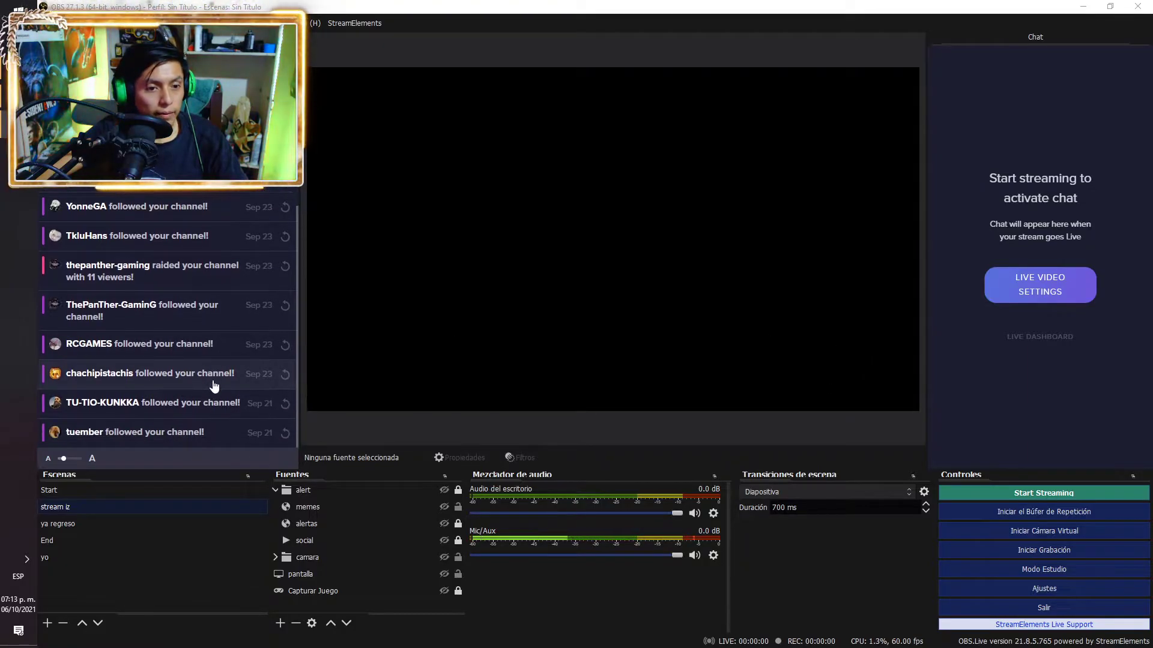
pyautogui.scroll(1, 216, 384)
pyautogui.scroll(-1, 198, 367)
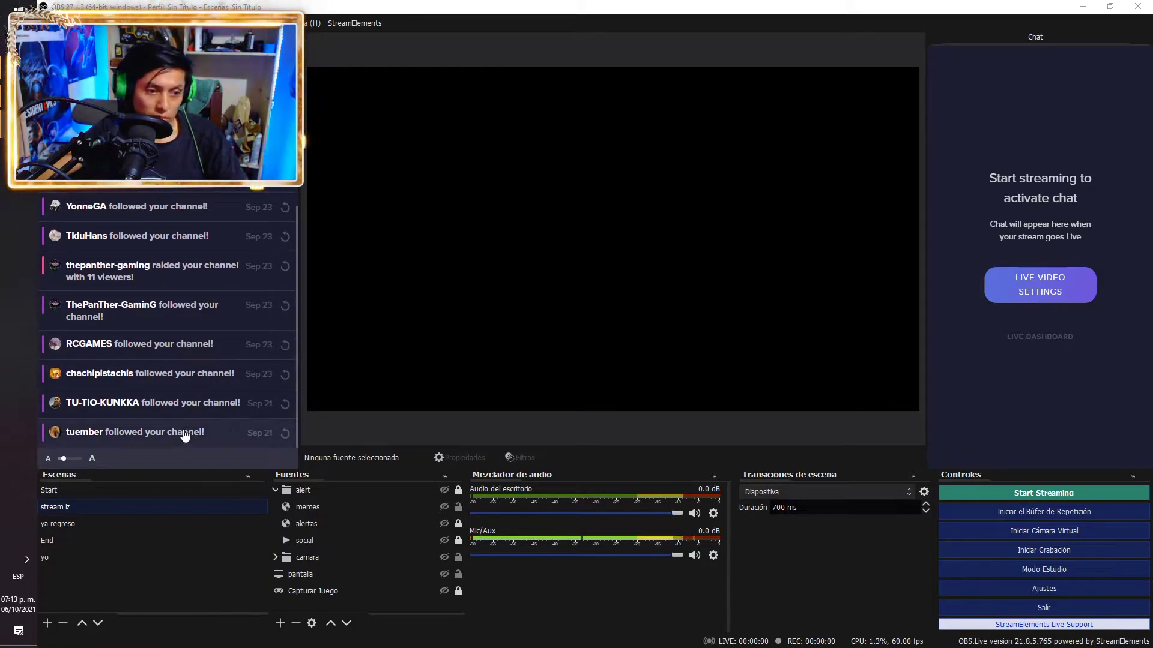
pyautogui.scroll(1, 191, 421)
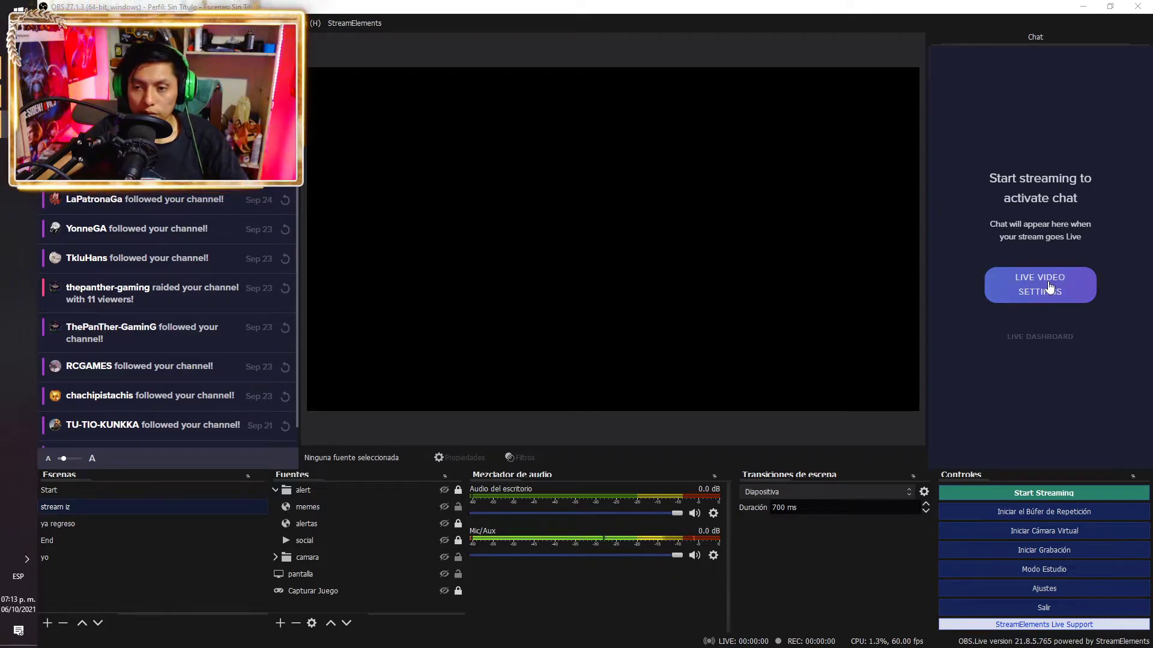
pyautogui.click(1060, 280)
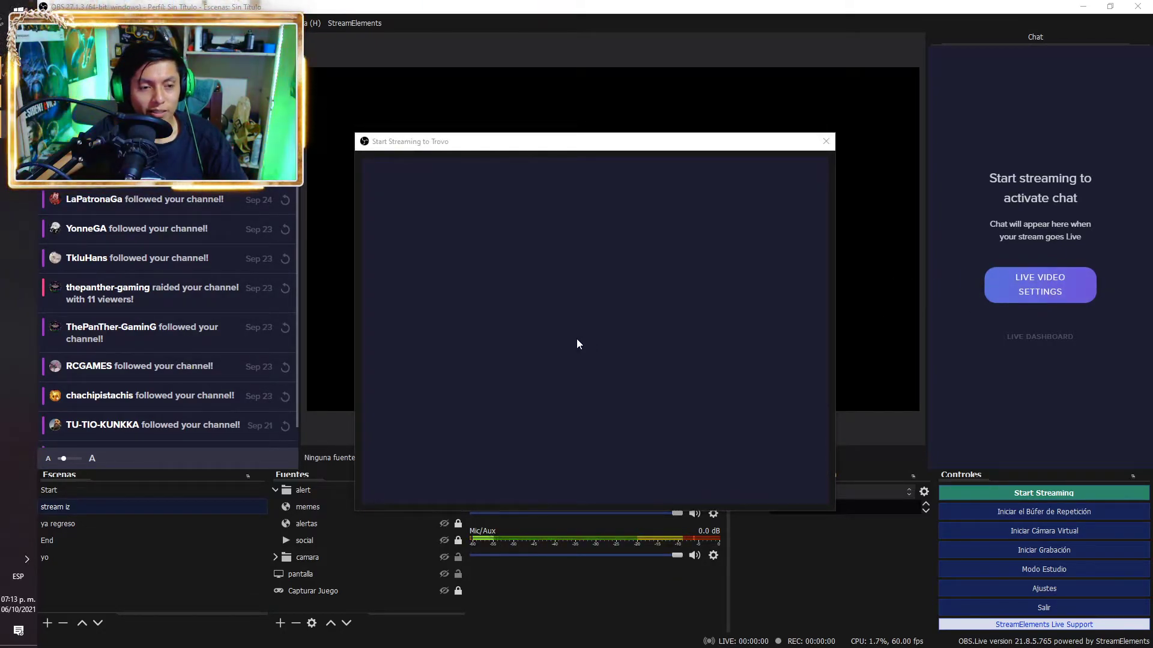
pyautogui.click(499, 249)
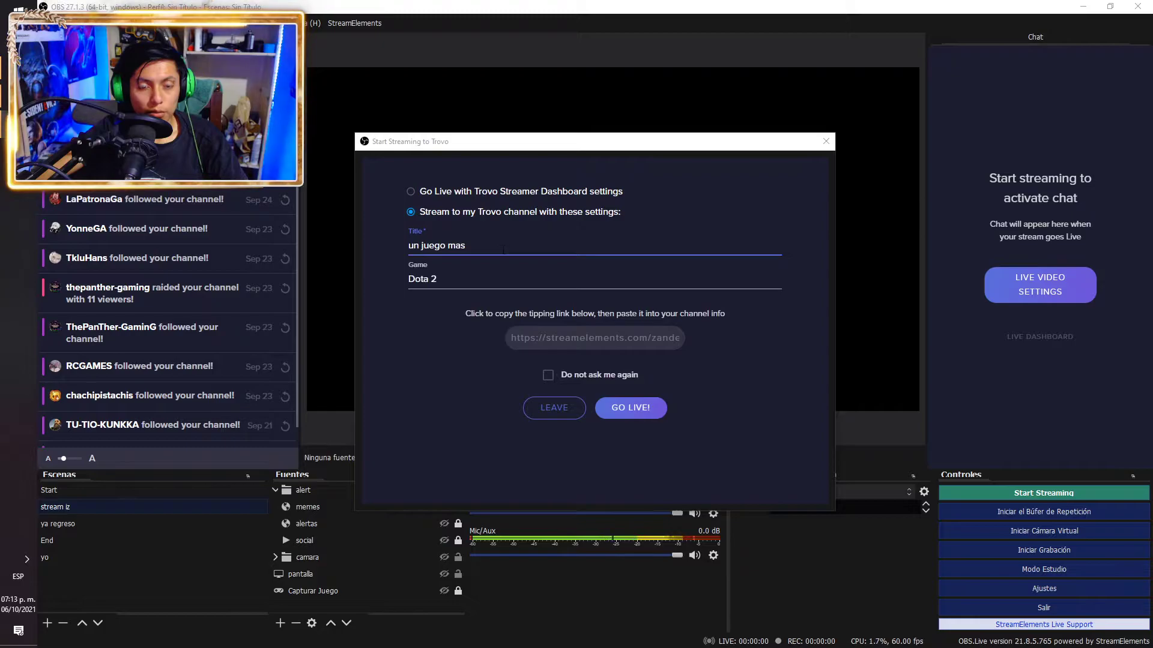
pyautogui.press('Tab')
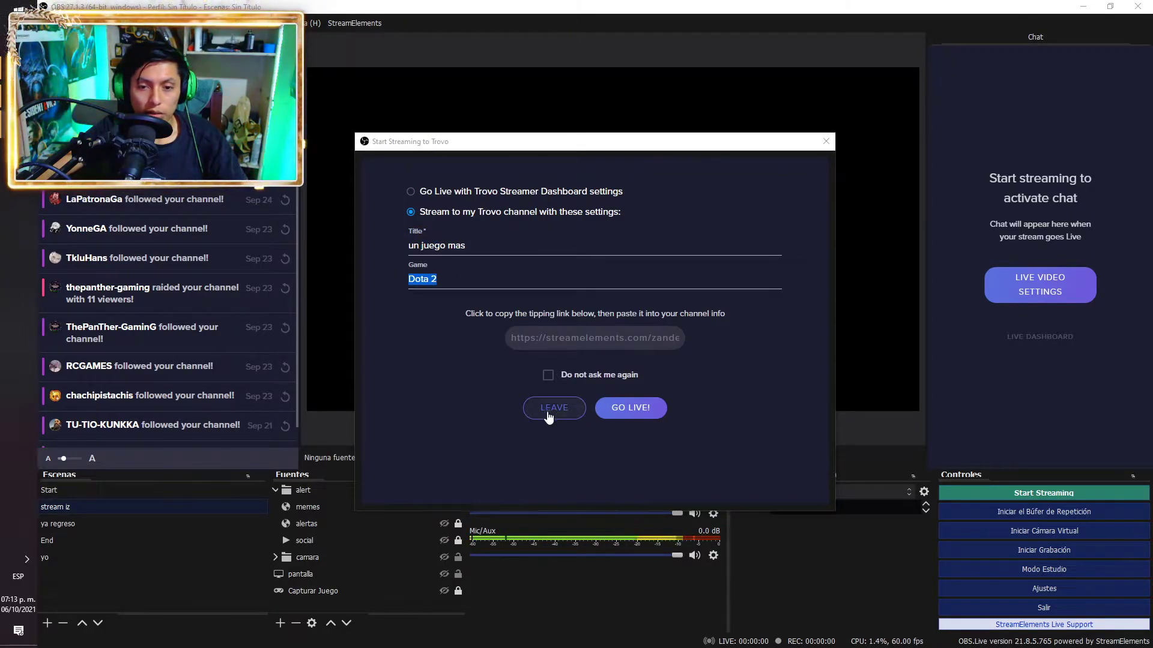
pyautogui.click(826, 143)
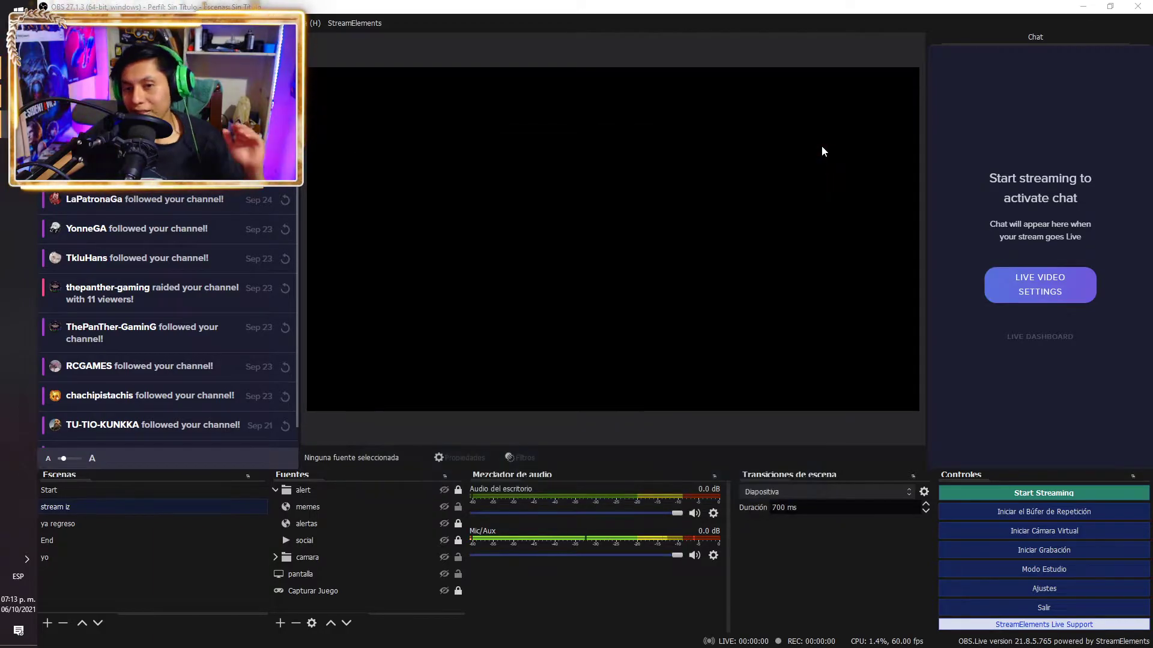
# Log out of StreamElements and sign back in with the Twitch account's username and password
pyautogui.click(369, 28)
pyautogui.click(377, 153)
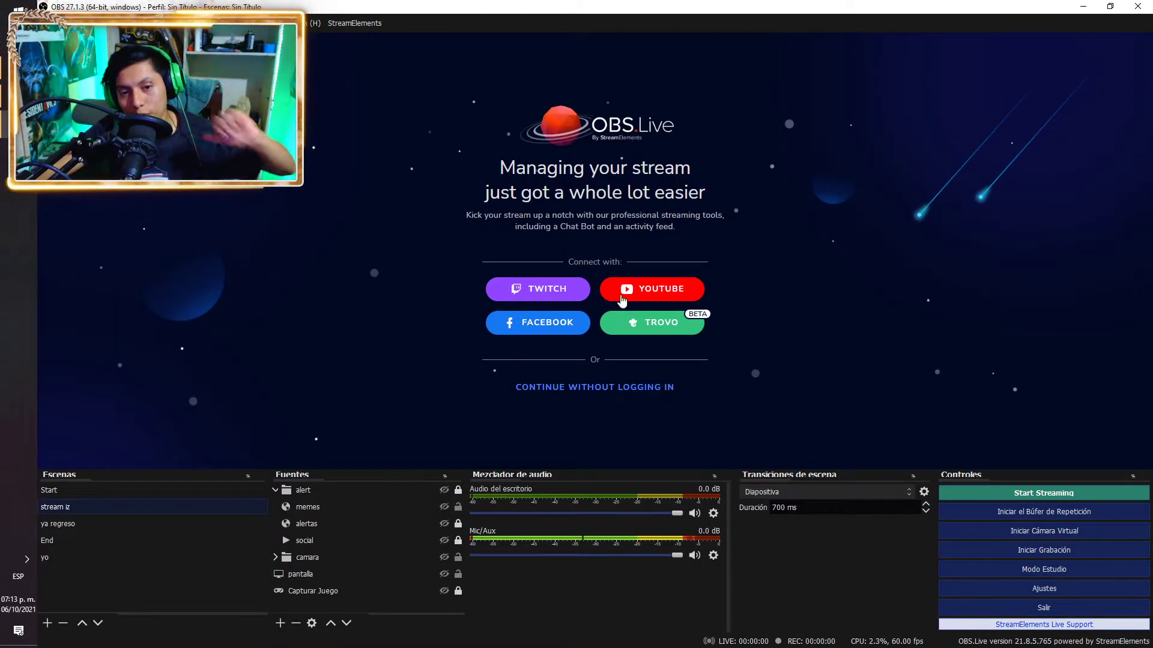
pyautogui.click(568, 291)
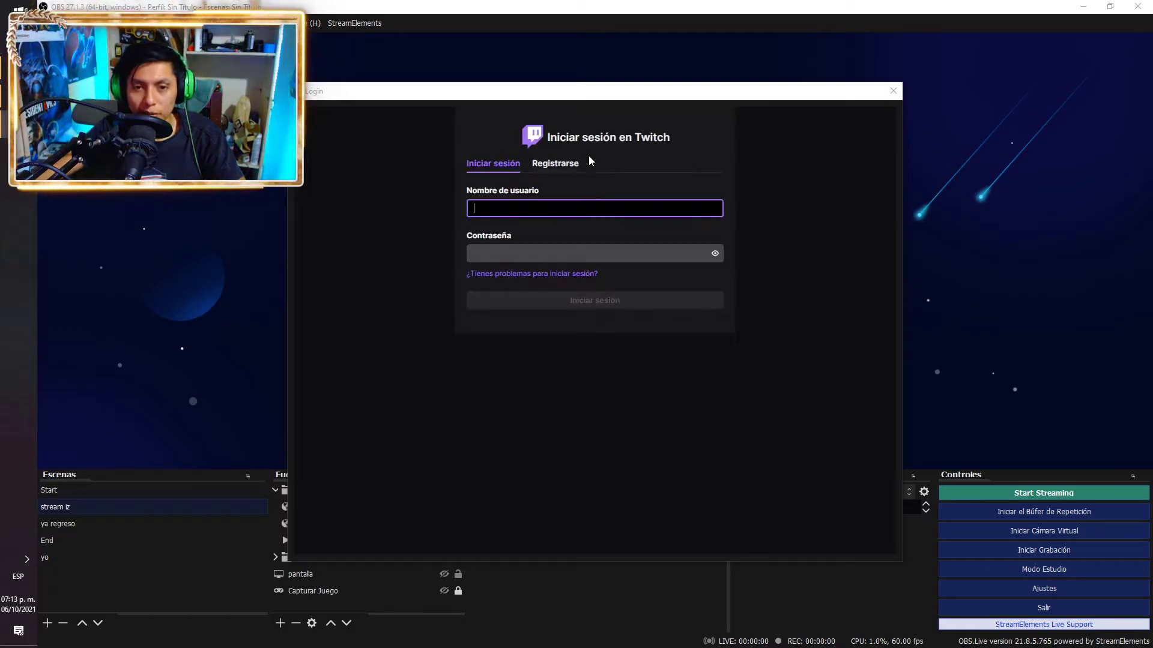
pyautogui.write('zanderboss')
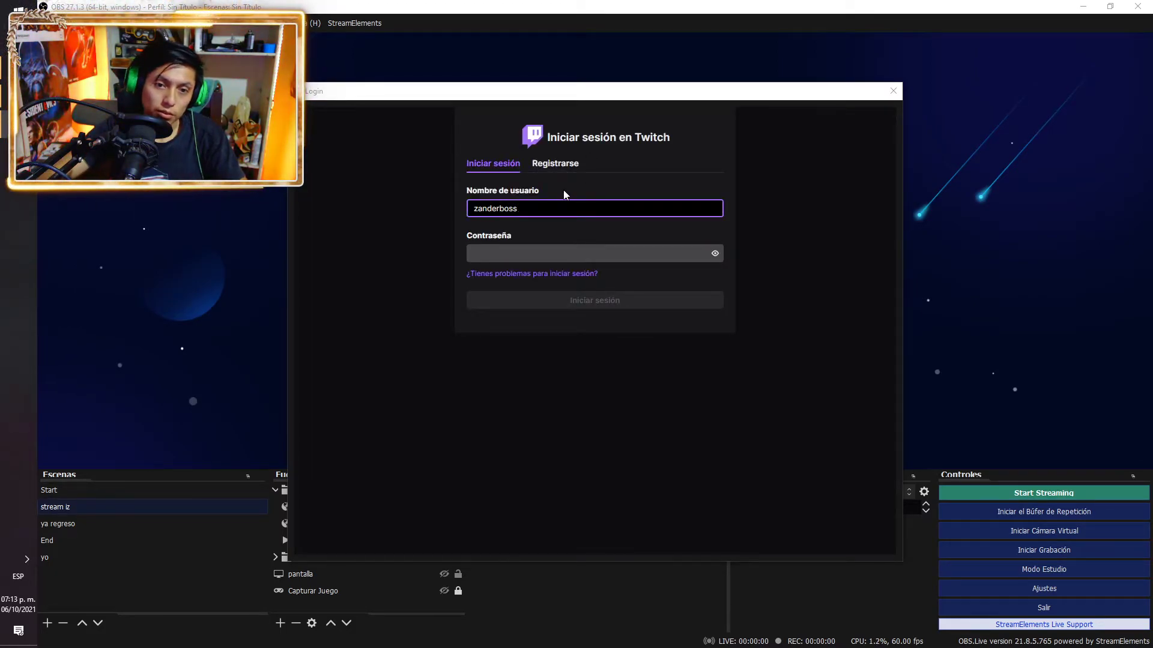
pyautogui.press('Tab')
pyautogui.hotkey('ctrl', 'v')
pyautogui.press('Return')
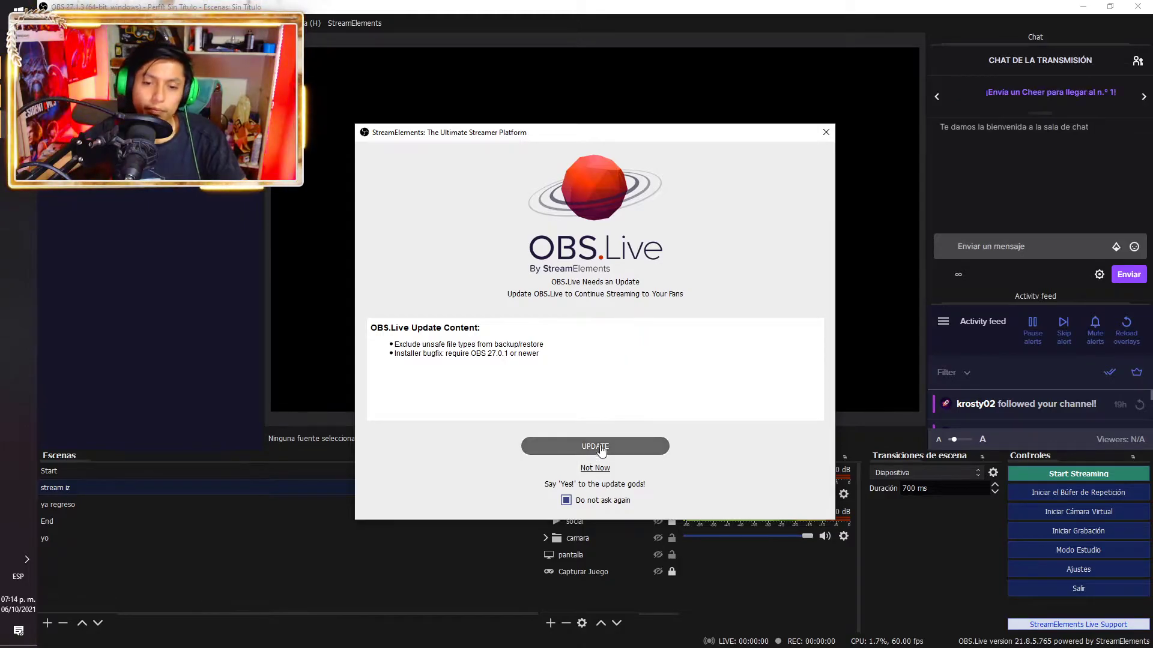
# Postpone the OBS.Live update and bring up the Vídeo settings at 1920x1080
pyautogui.click(595, 469)
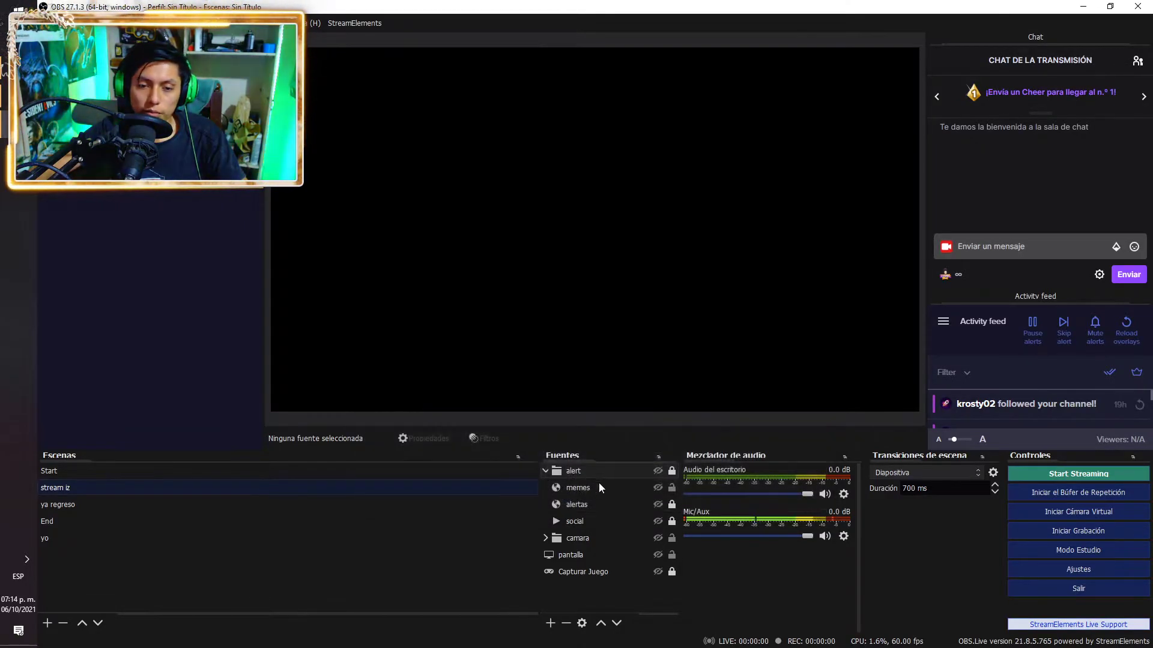
pyautogui.click(1077, 572)
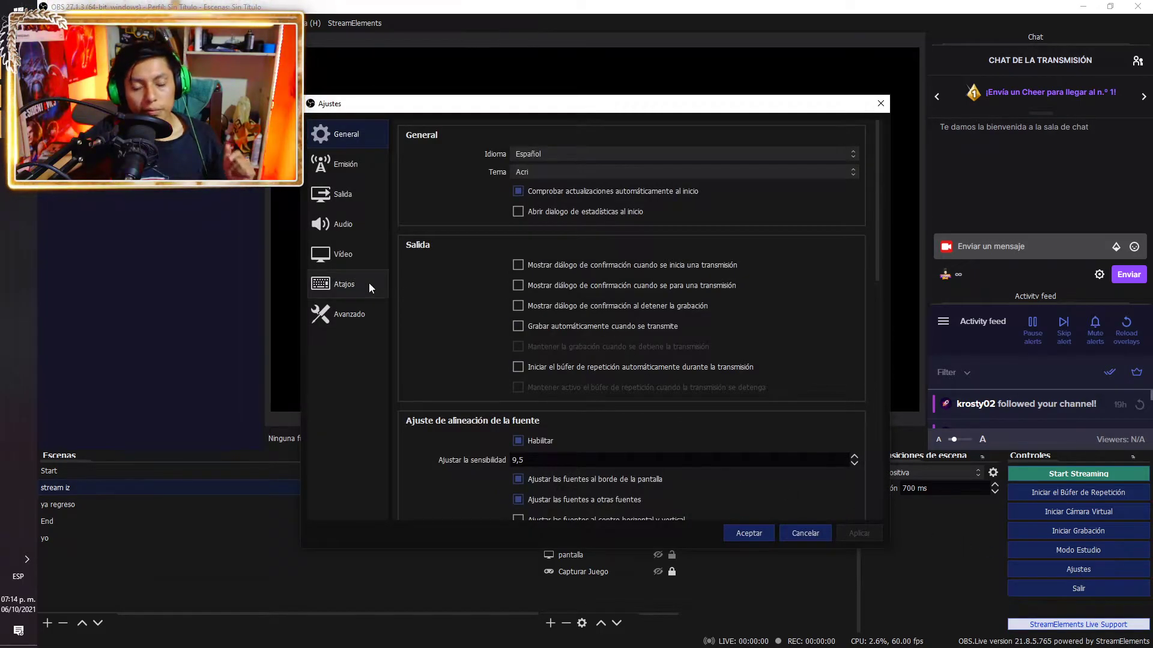
pyautogui.click(373, 259)
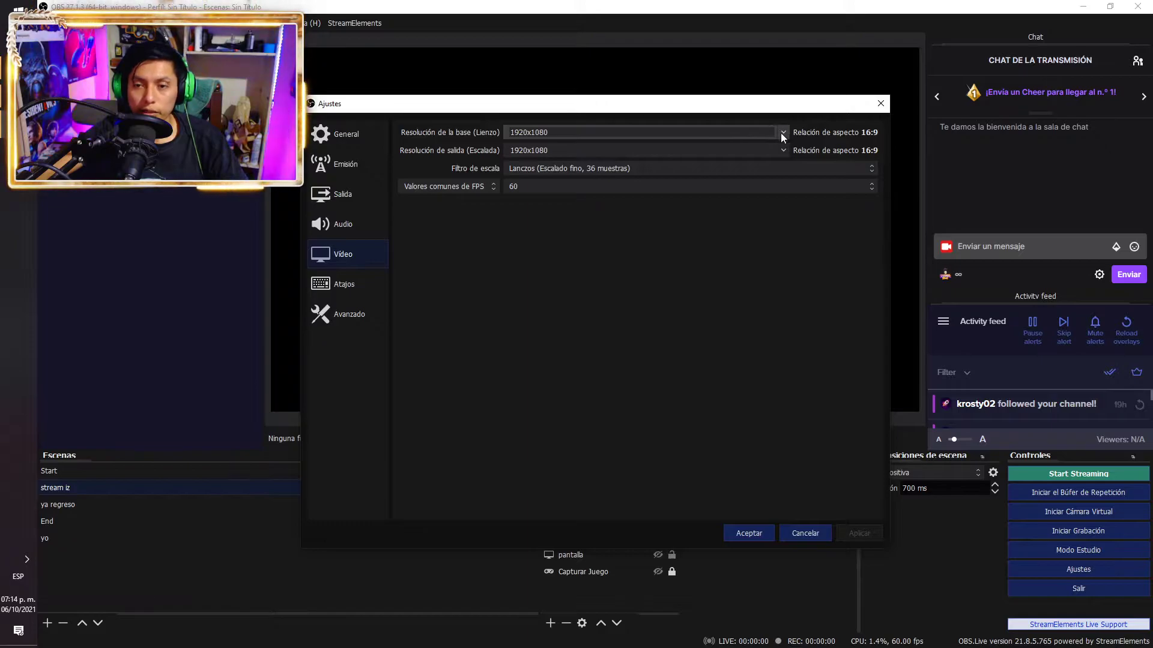
# Check the scaling filter and FPS lists, keeping Lanczos and 60 FPS
pyautogui.click(696, 172)
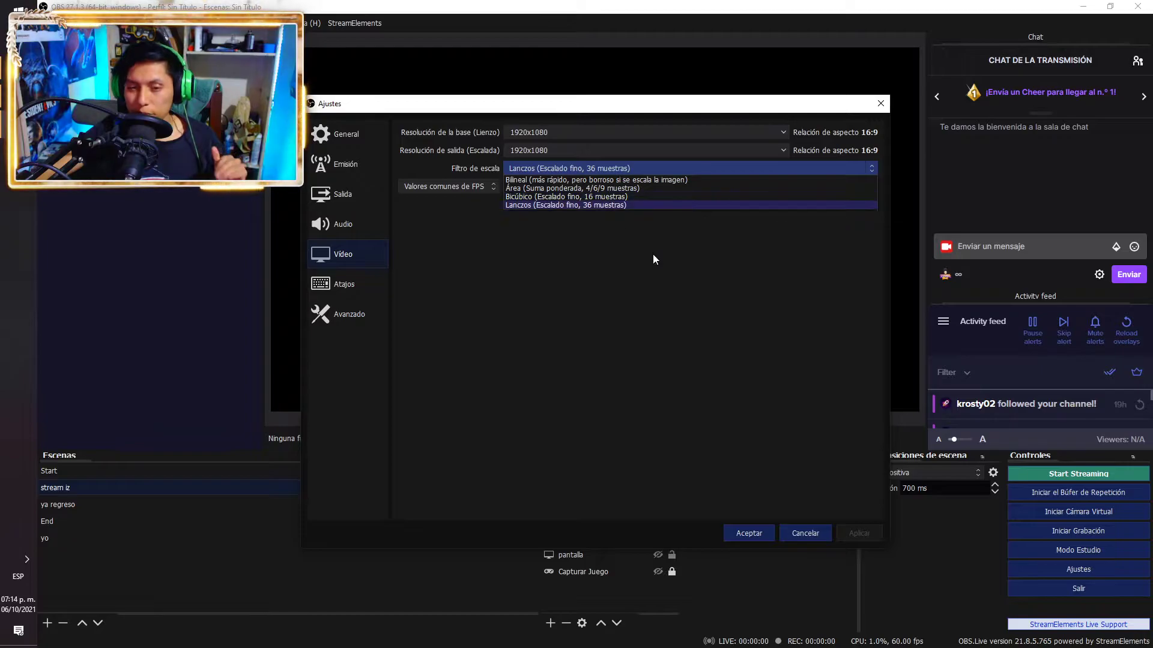
pyautogui.click(691, 258)
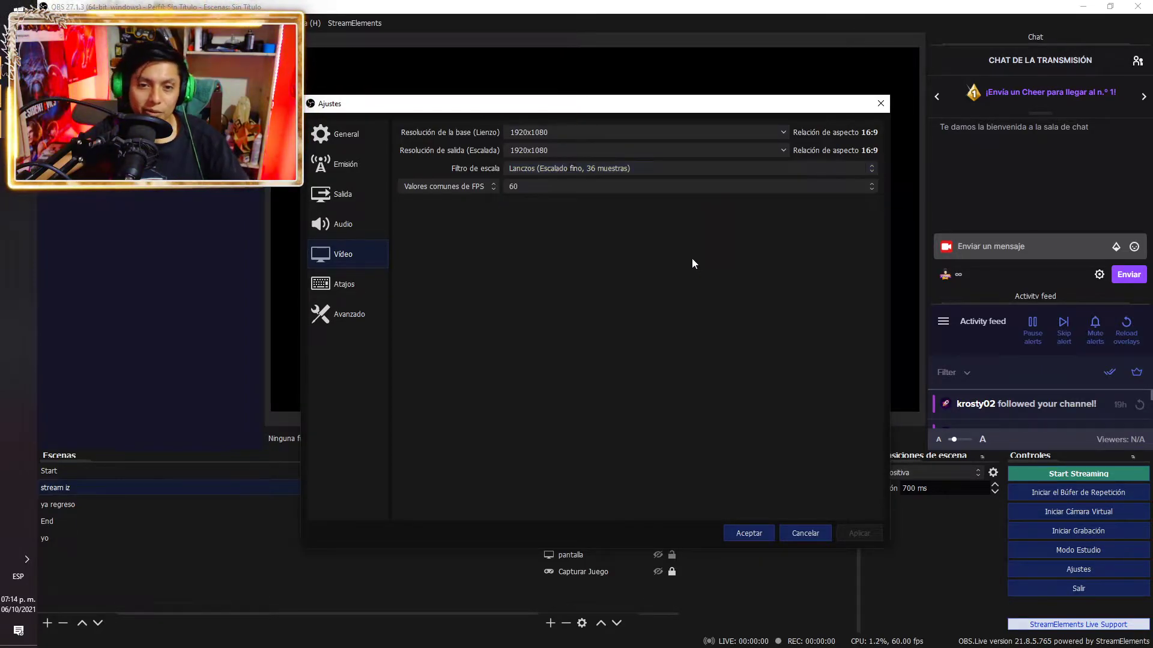
pyautogui.click(575, 189)
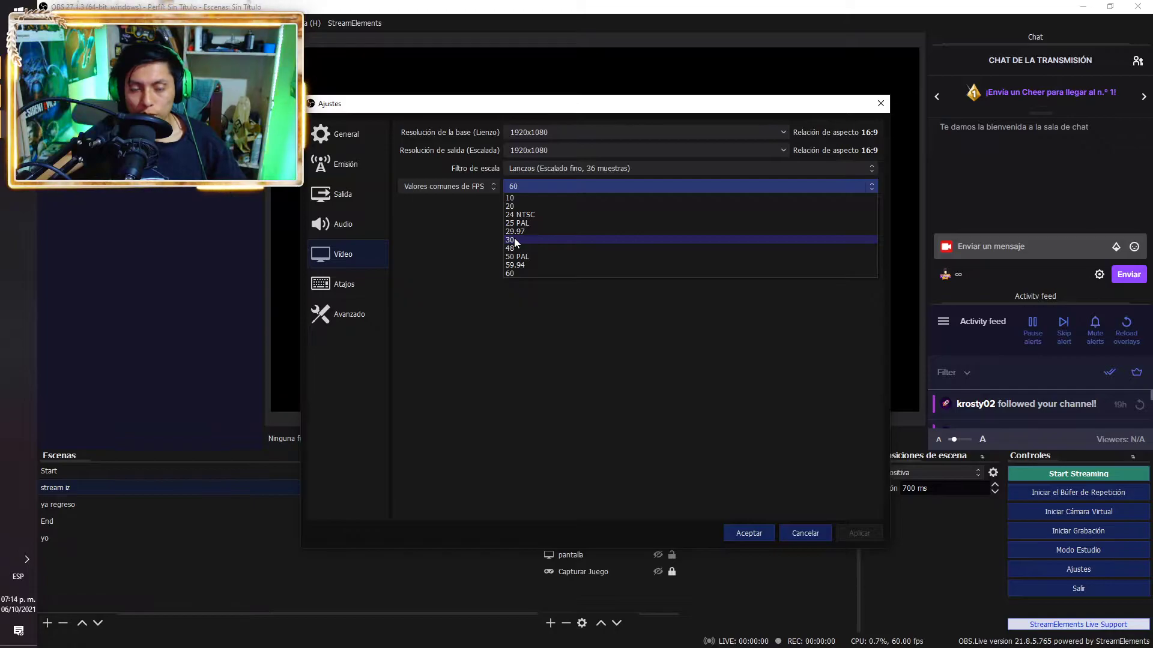
pyautogui.click(526, 275)
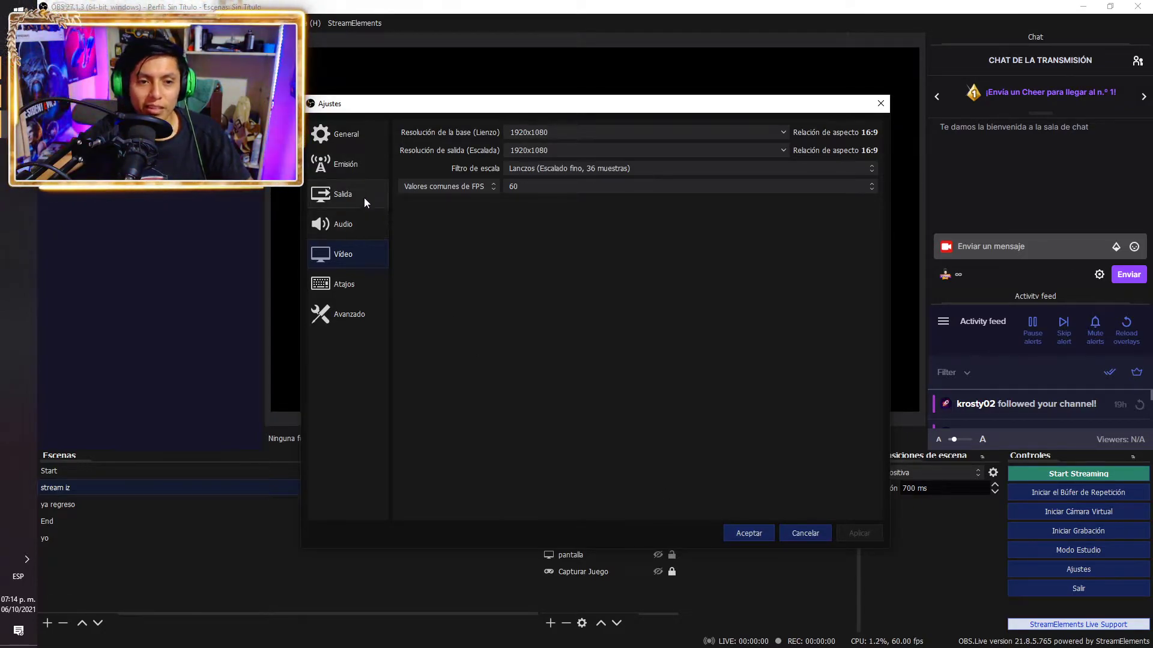
# Show the Emisión settings: Twitch service with the Automatic (Recommended) server
pyautogui.click(347, 172)
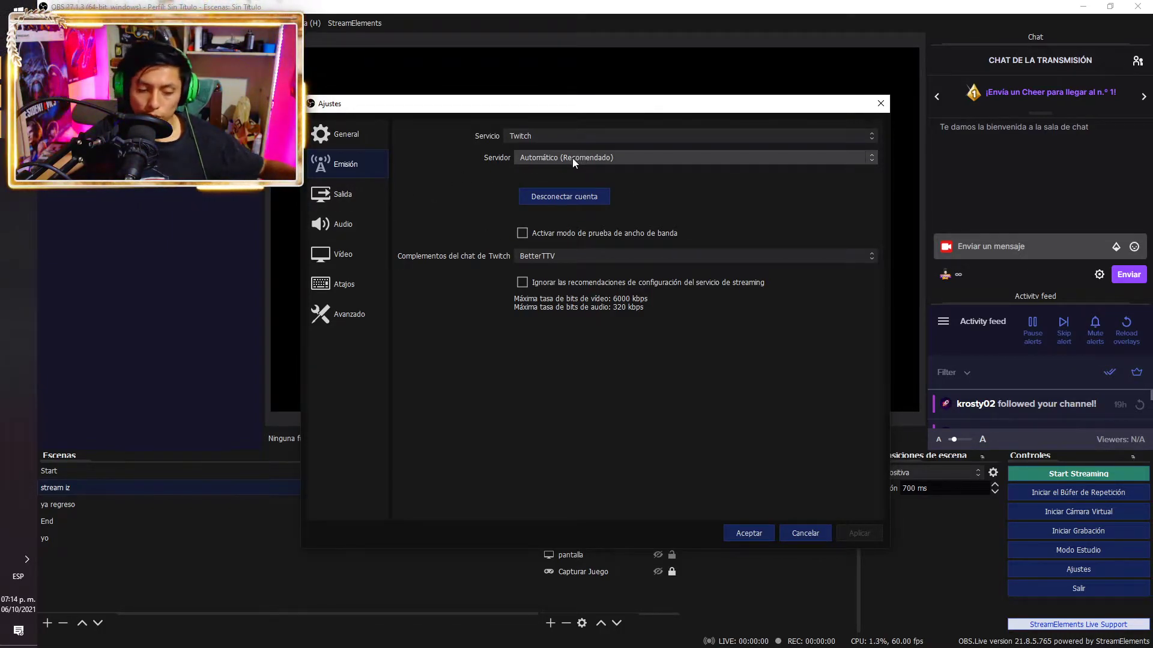
# In Salida, review the encoder list keeping NVIDIA NVENC H.264, then check rate control
pyautogui.click(352, 190)
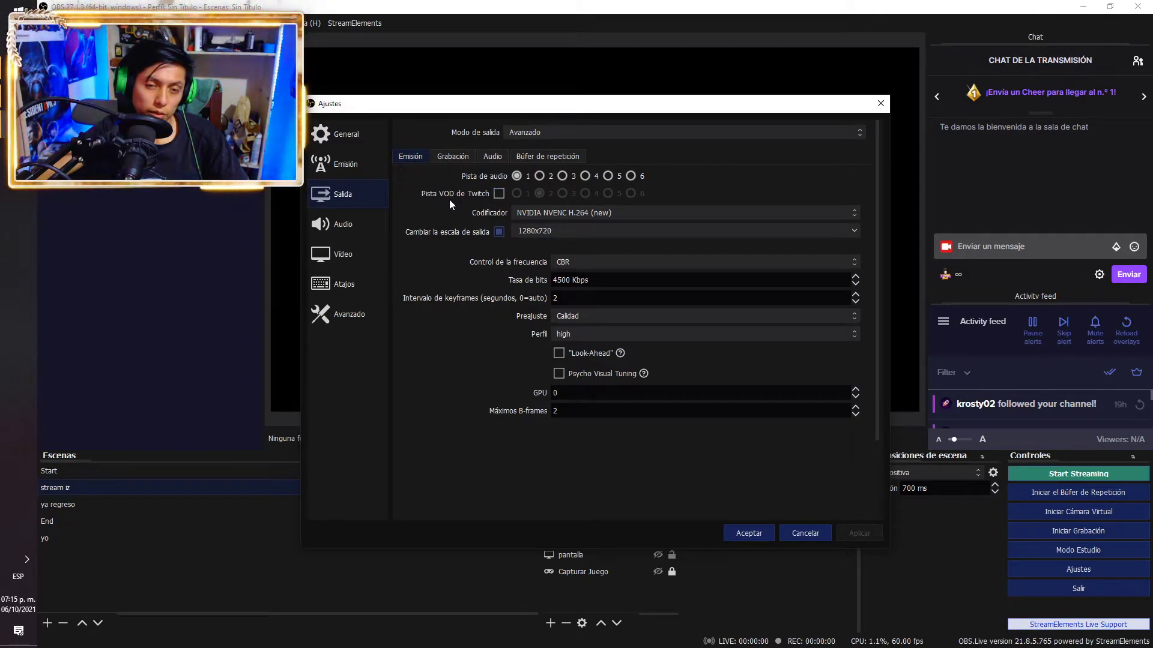
pyautogui.click(636, 214)
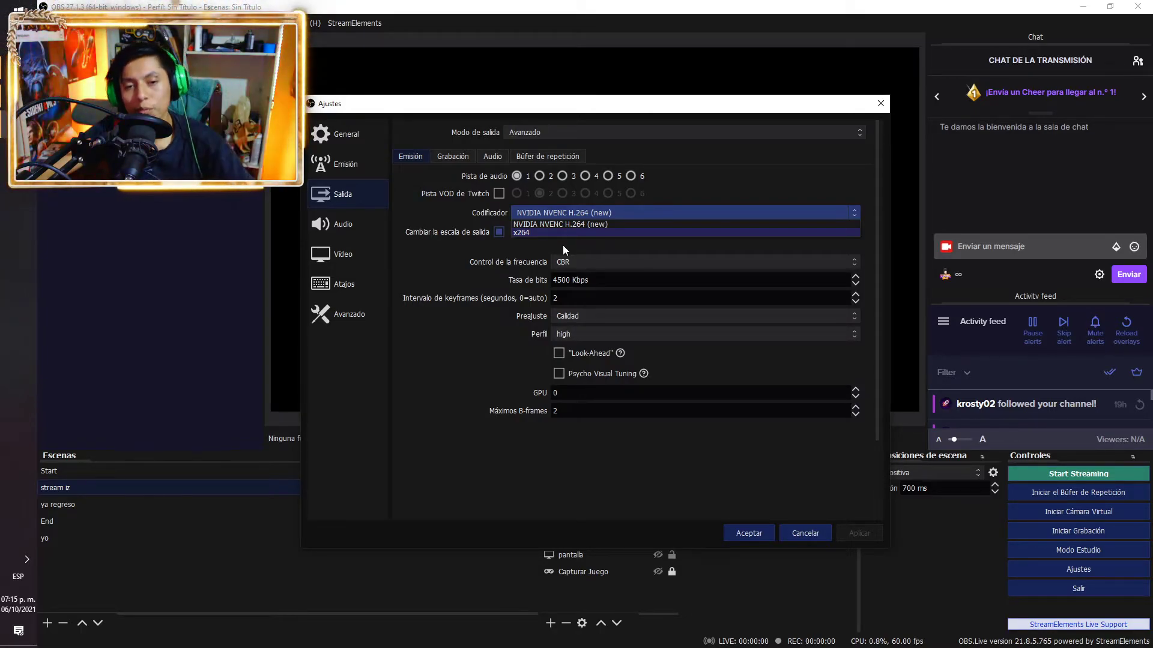
pyautogui.click(535, 242)
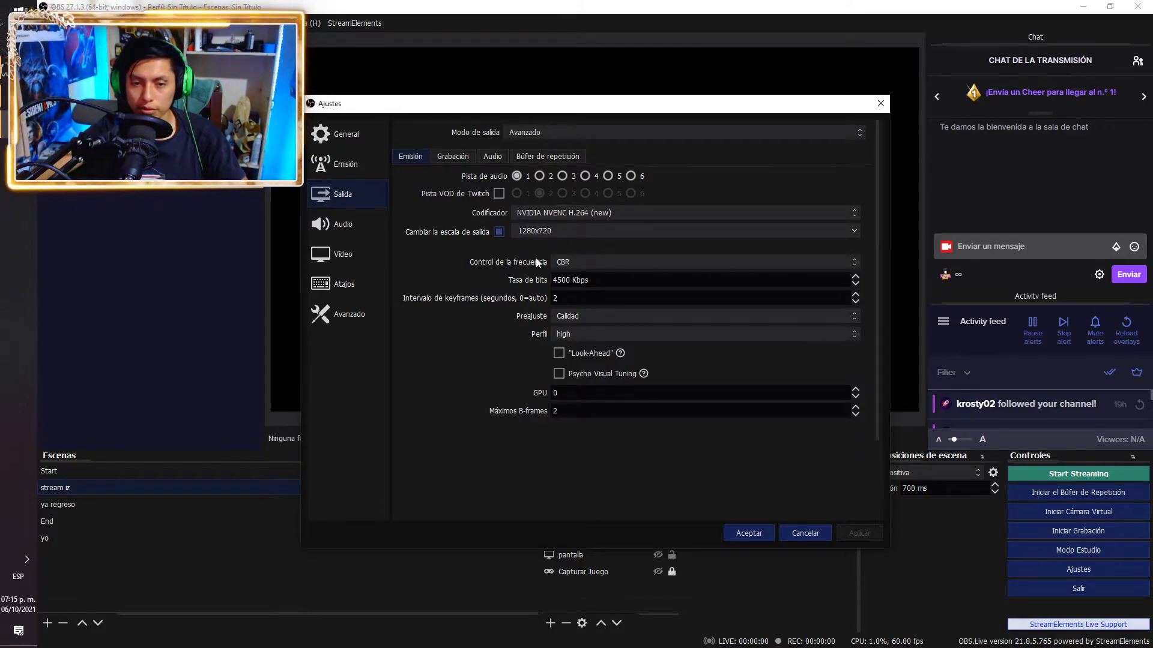
pyautogui.click(575, 262)
# Keep CBR rate control, then close the StreamElements tab in Chrome
pyautogui.click(506, 251)
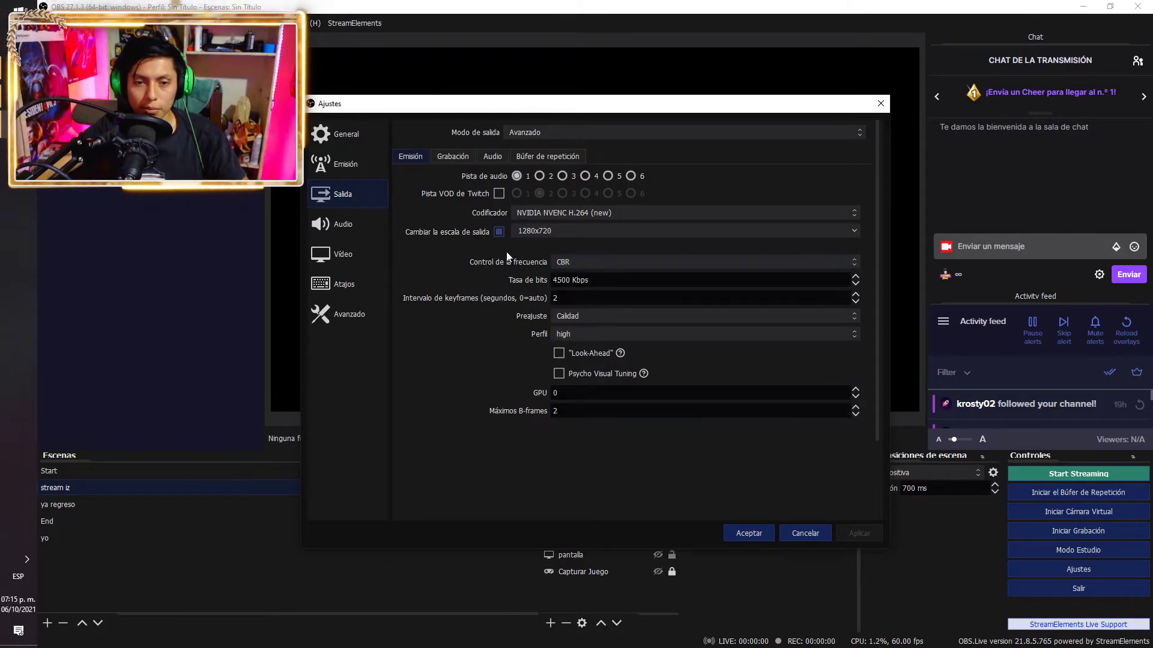
pyautogui.hotkey('alt', 'Tab')
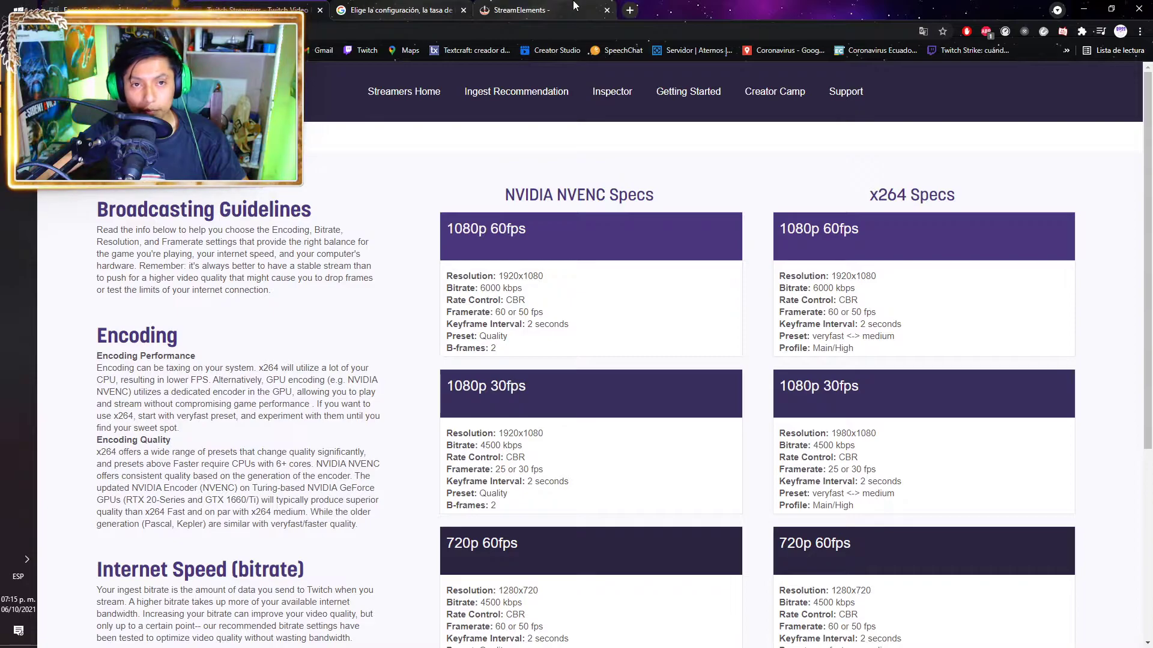
pyautogui.click(606, 11)
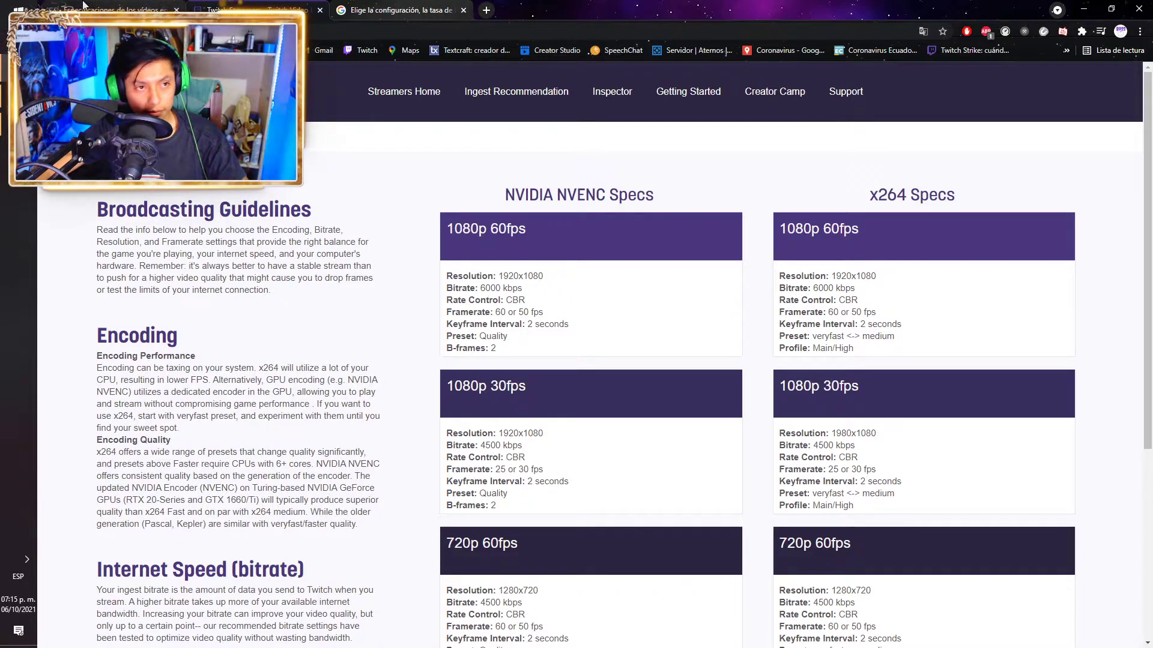
# Compare the Facebook live specs, YouTube encoder help and Twitch Broadcasting Guidelines pages
pyautogui.click(83, 6)
pyautogui.scroll(10, 239, 396)
pyautogui.scroll(-6, 358, 453)
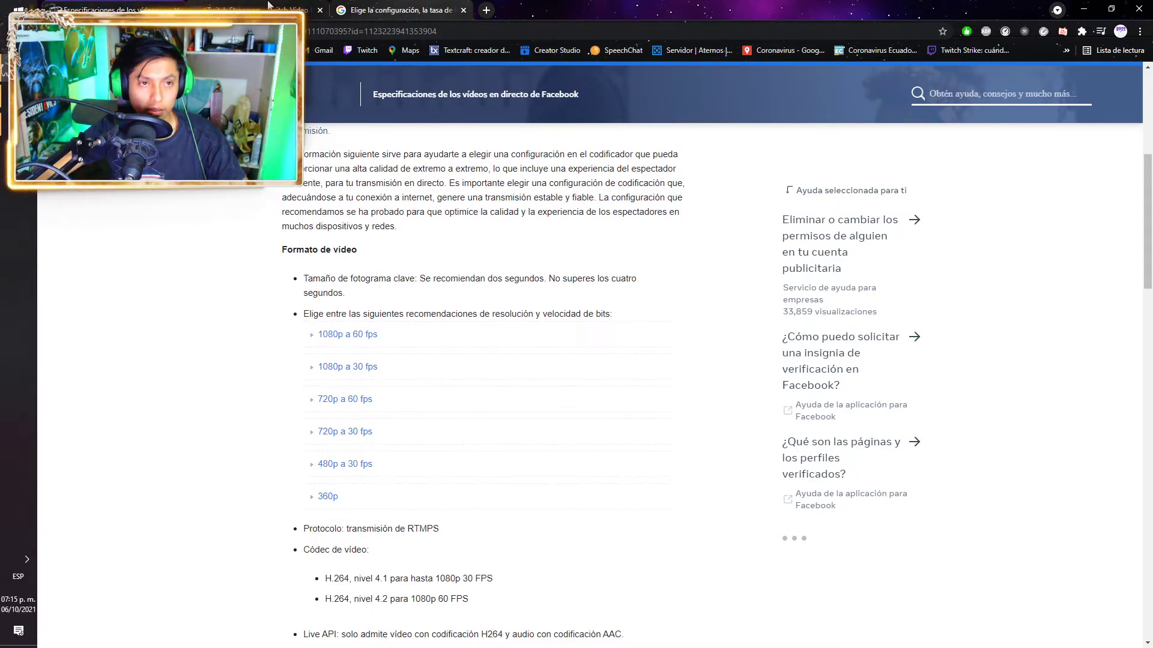
pyautogui.click(294, 9)
pyautogui.click(414, 6)
pyautogui.scroll(-12, 406, 442)
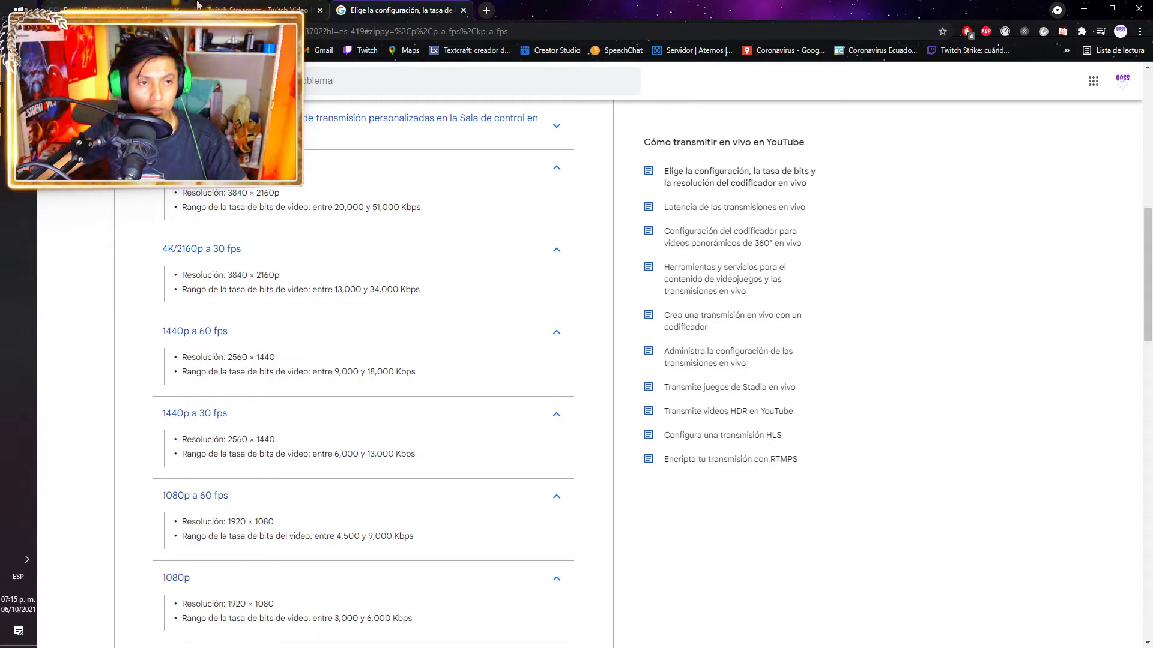
pyautogui.click(120, 10)
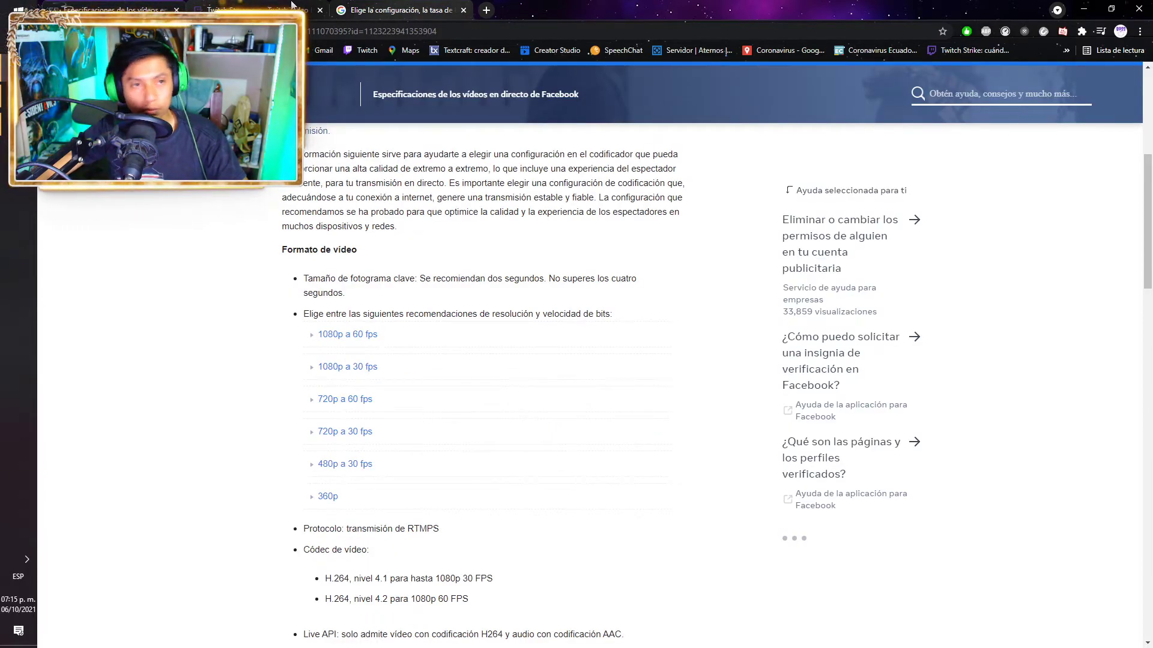
pyautogui.click(296, 6)
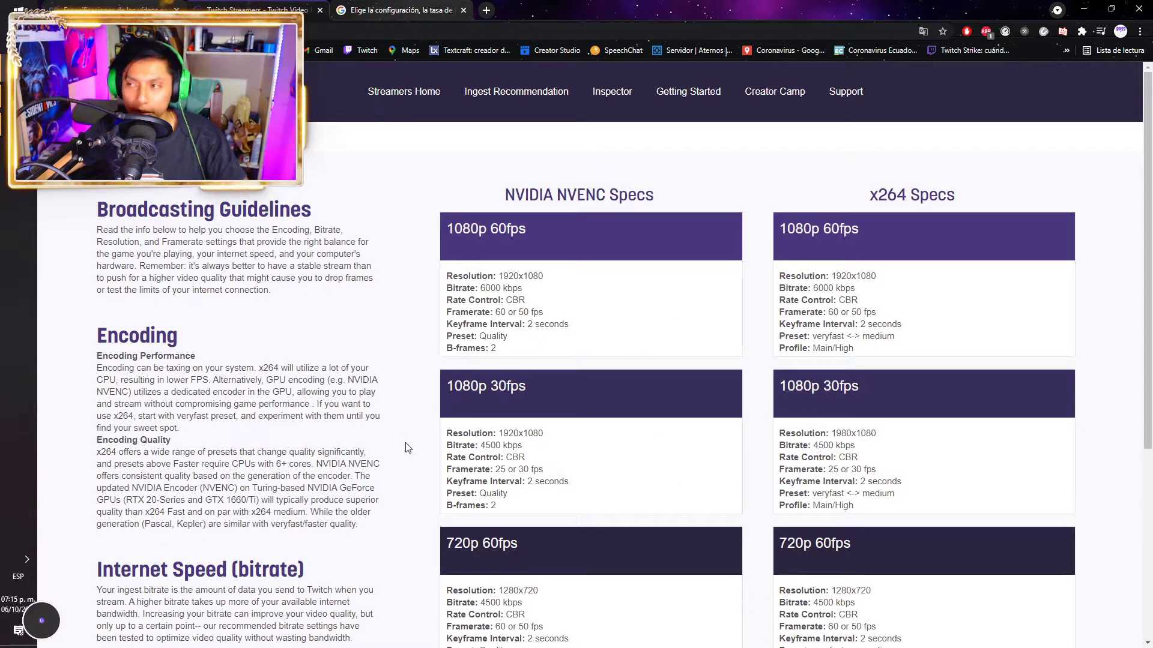
# Highlight Twitch's 720p 60fps NVENC values, 1280x720 and 4500 kbps, then return to OBS
pyautogui.scroll(-3, 414, 453)
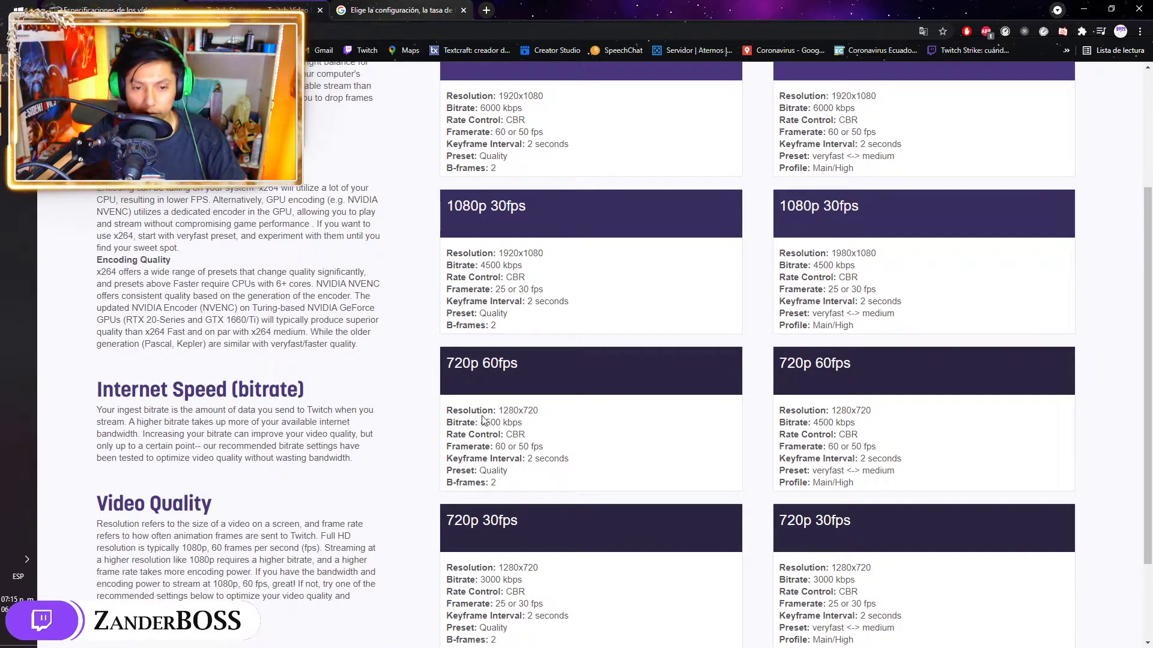
pyautogui.moveTo(552, 417); pyautogui.dragTo(503, 411)
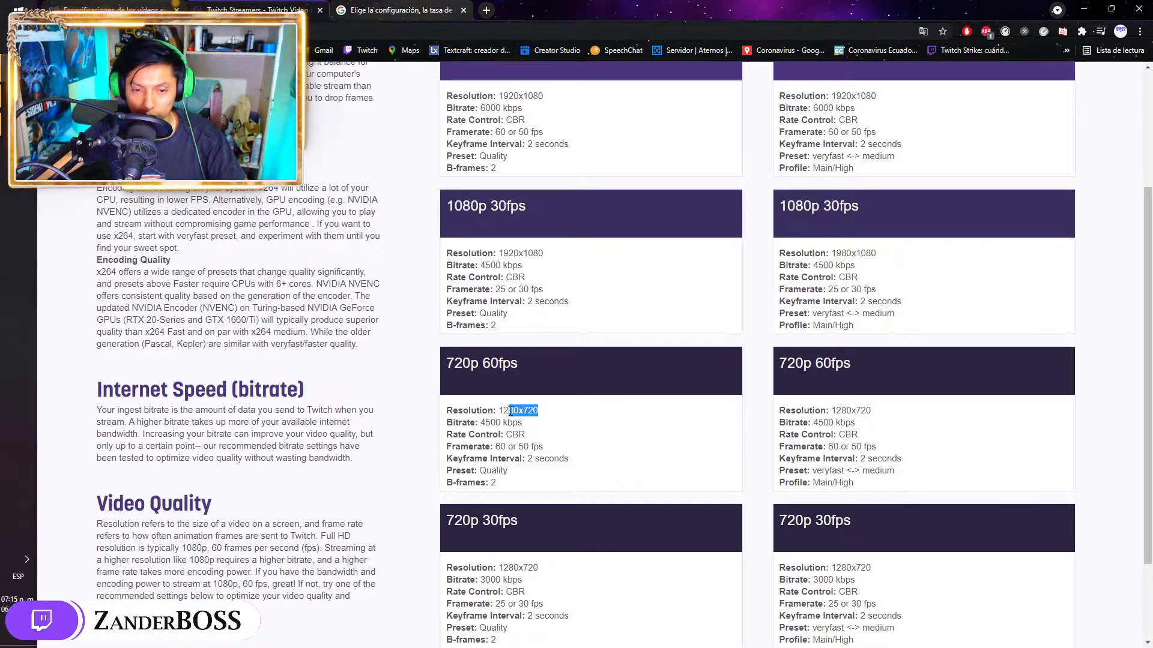
pyautogui.click(547, 422)
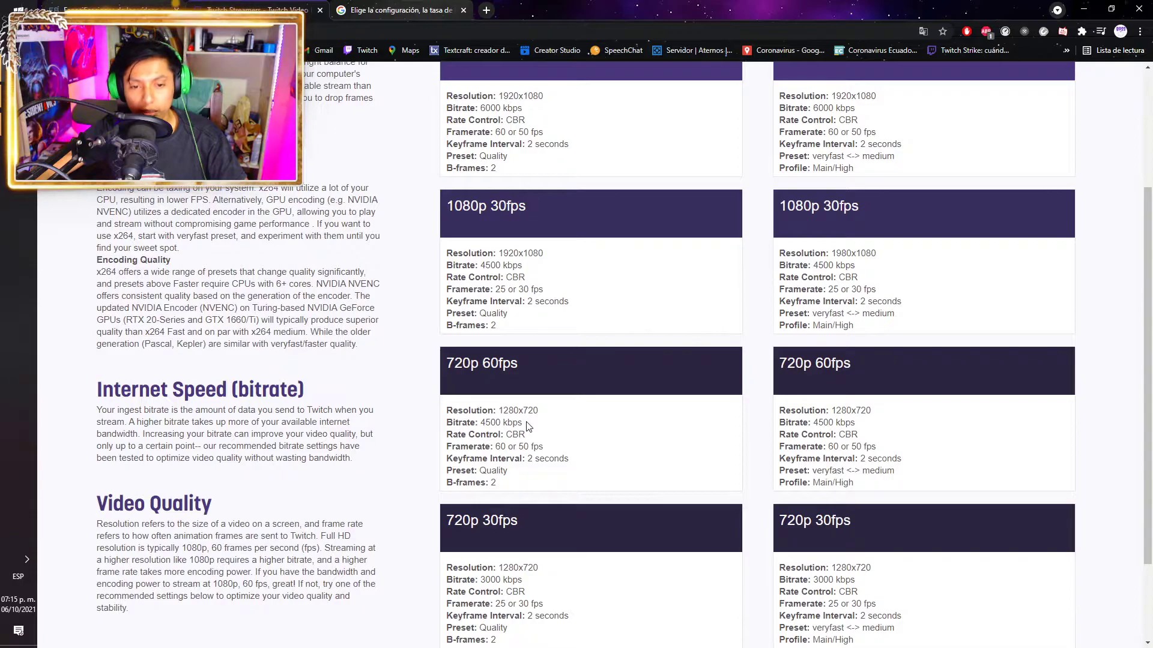
pyautogui.moveTo(524, 425); pyautogui.dragTo(480, 423)
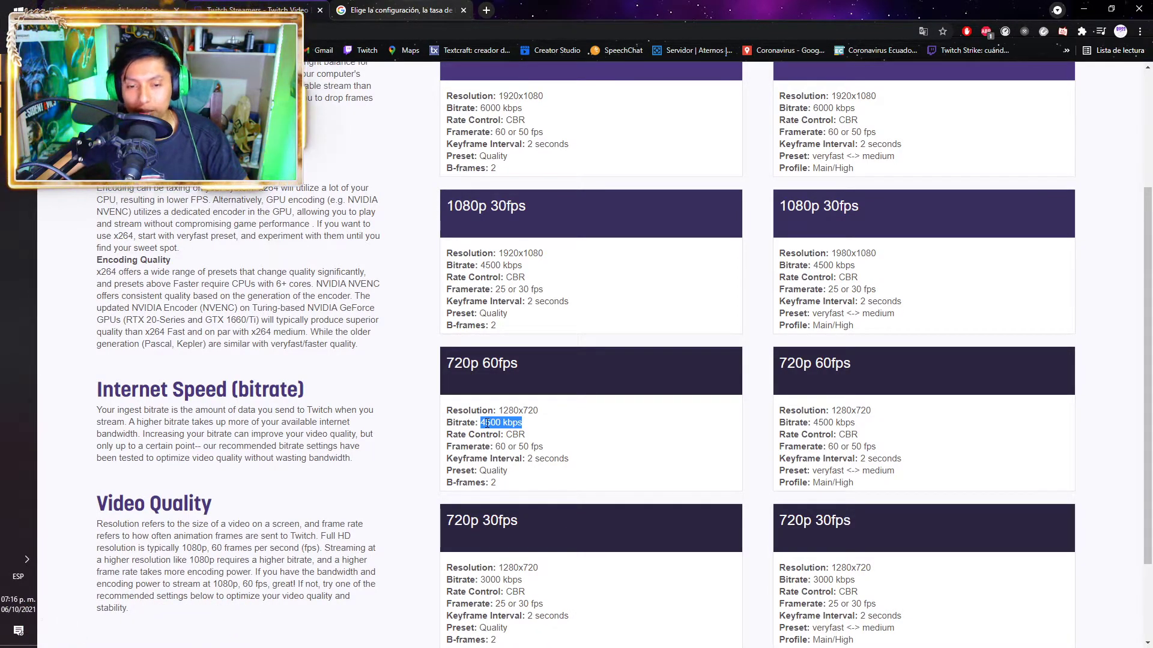
pyautogui.click(548, 442)
pyautogui.moveTo(524, 429); pyautogui.dragTo(490, 423)
pyautogui.click(523, 422)
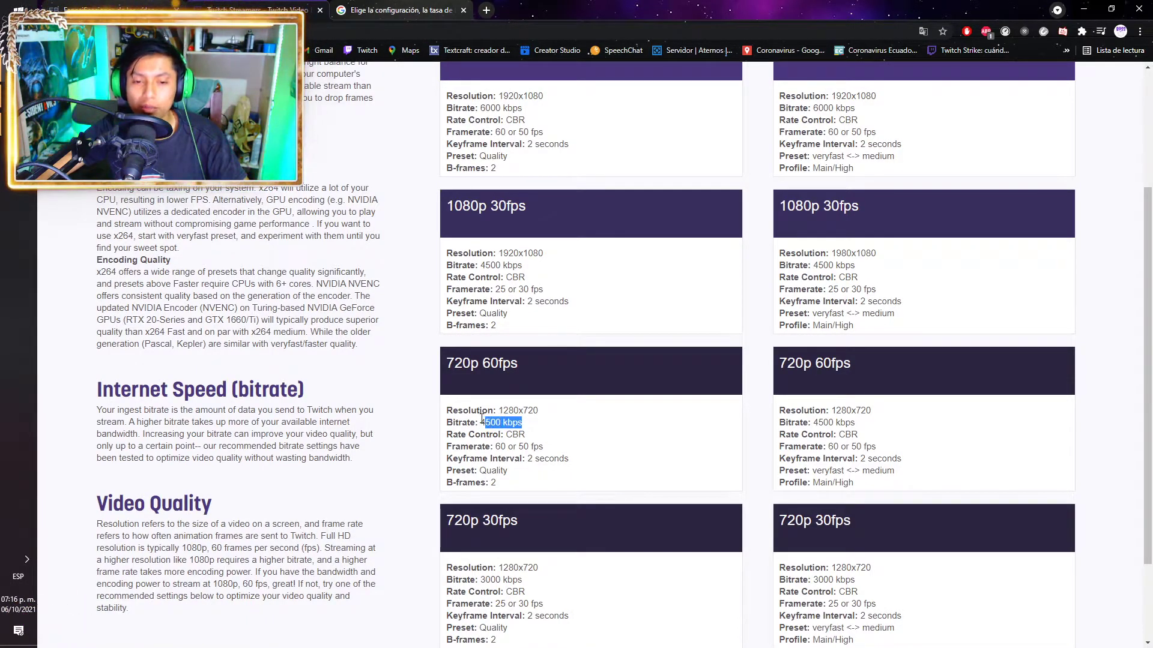
pyautogui.hotkey('alt', 'Tab')
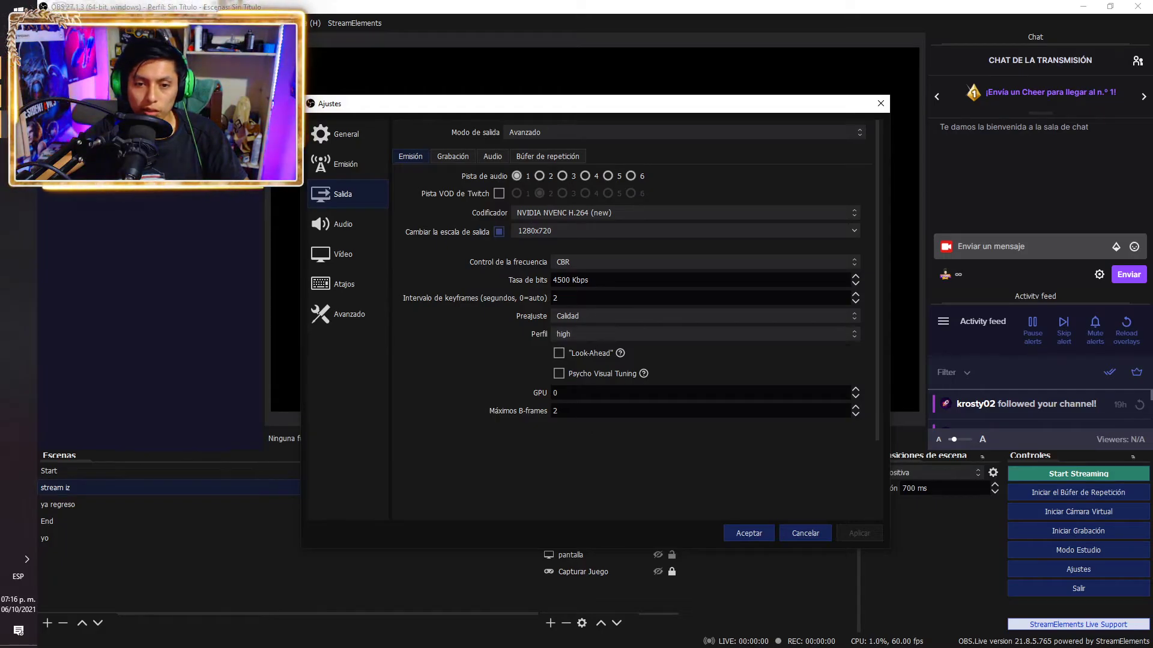
pyautogui.moveTo(570, 281); pyautogui.dragTo(544, 281)
pyautogui.write('4500')
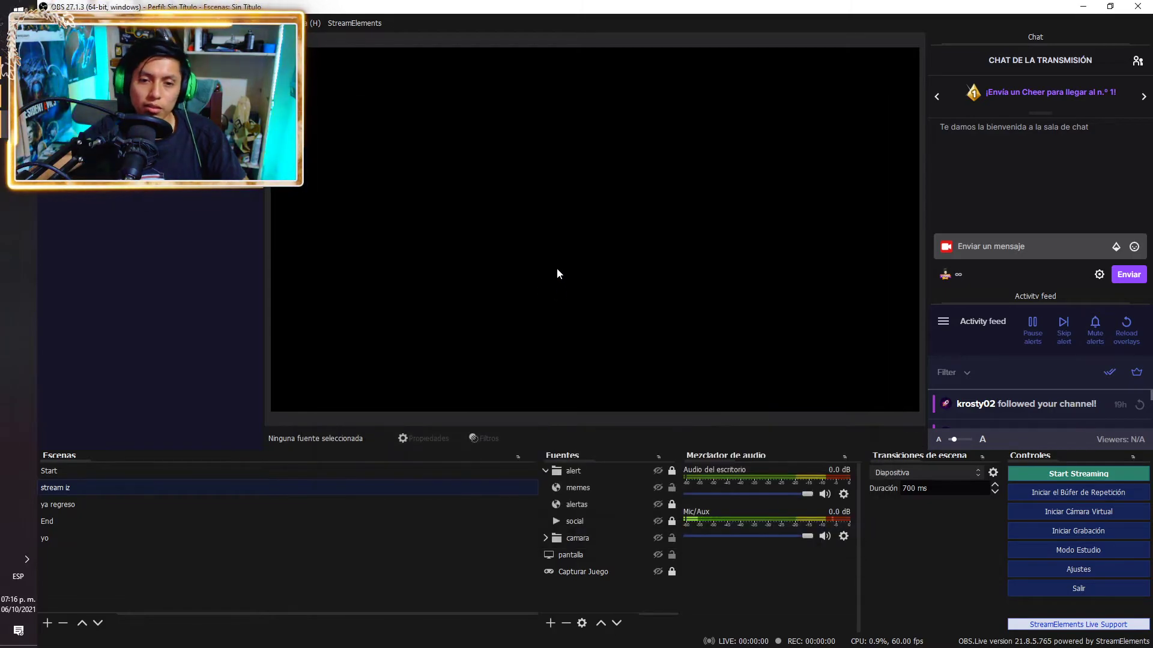
pyautogui.click(1079, 569)
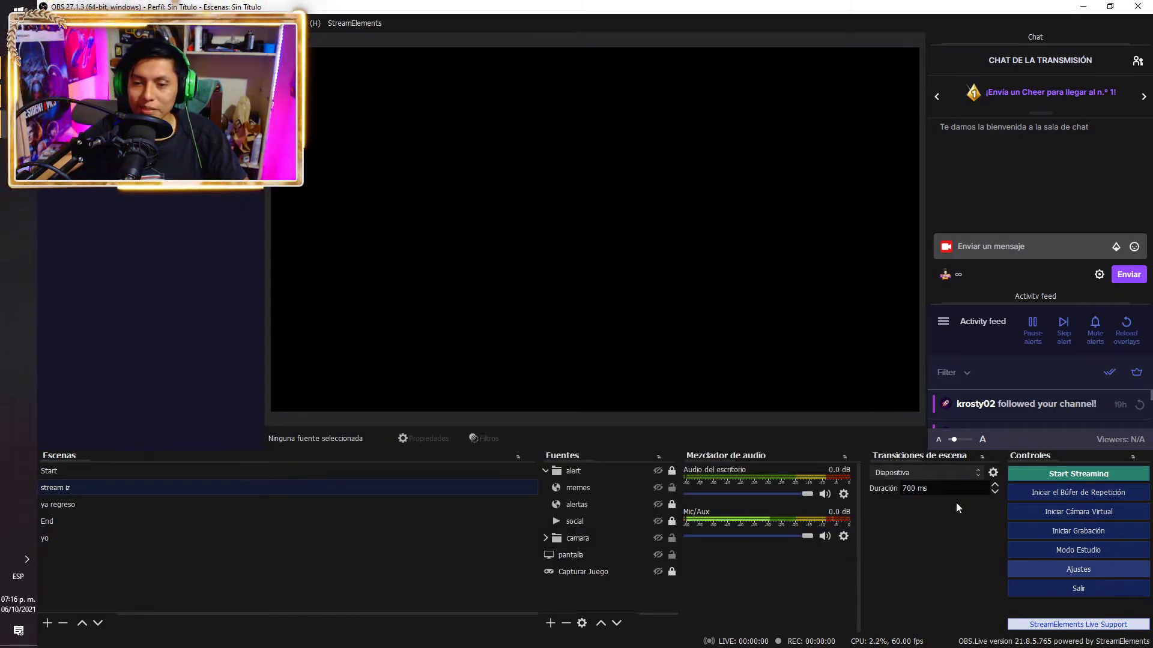
pyautogui.click(345, 164)
pyautogui.click(331, 196)
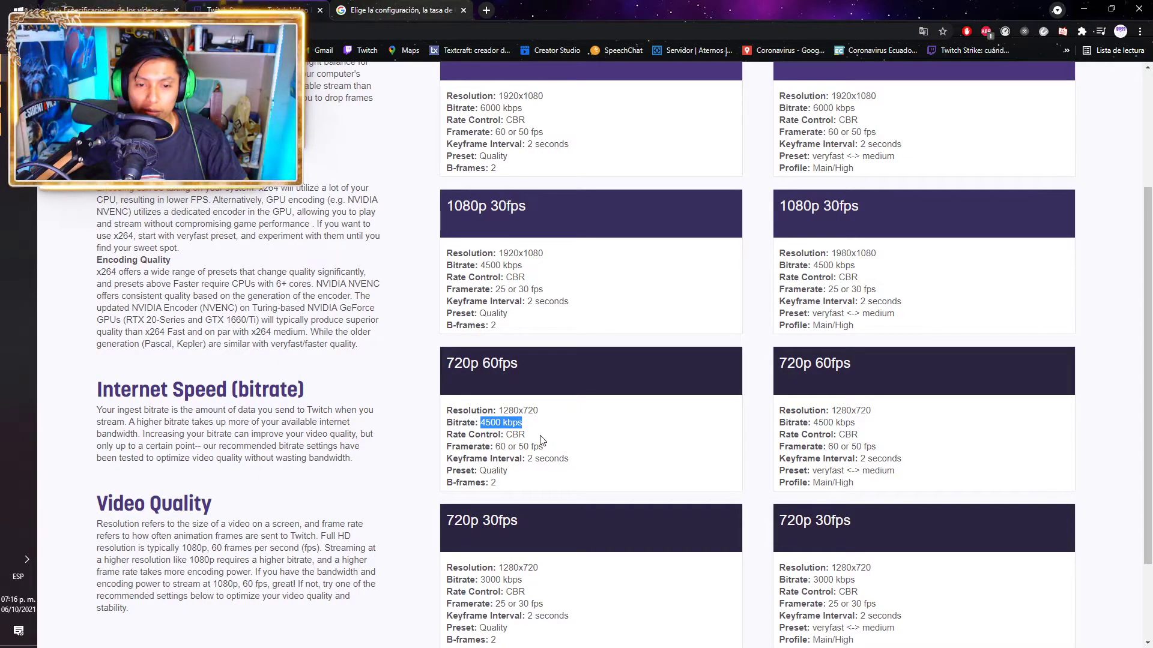
pyautogui.moveTo(525, 434); pyautogui.dragTo(508, 437)
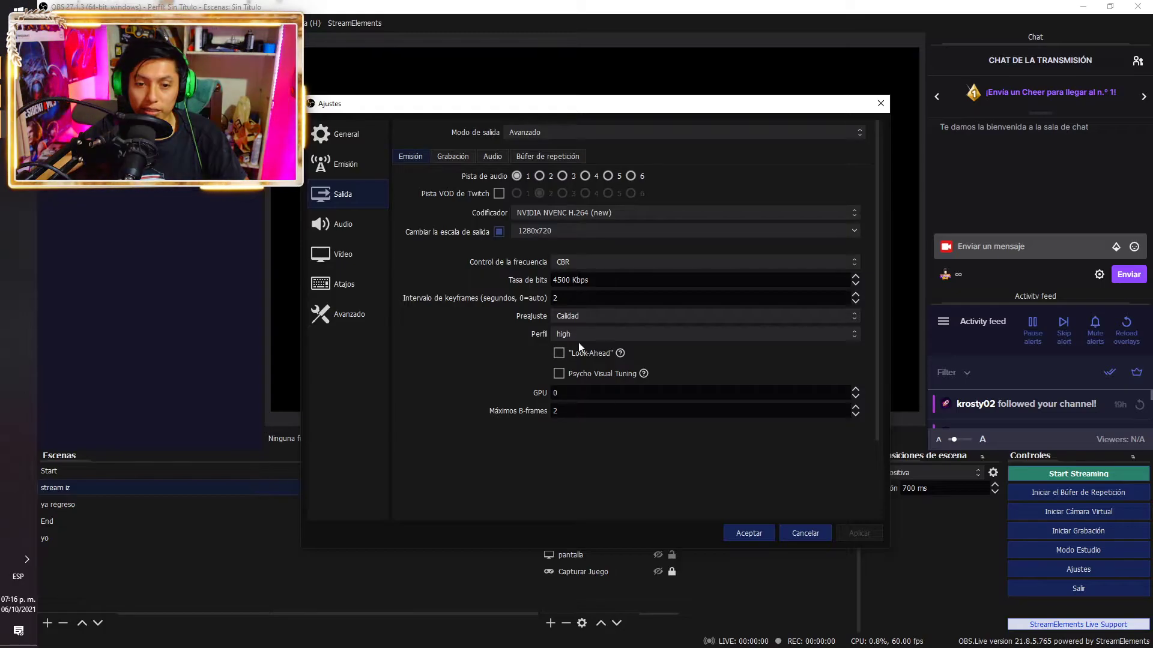
pyautogui.click(574, 260)
pyautogui.click(574, 259)
pyautogui.click(575, 259)
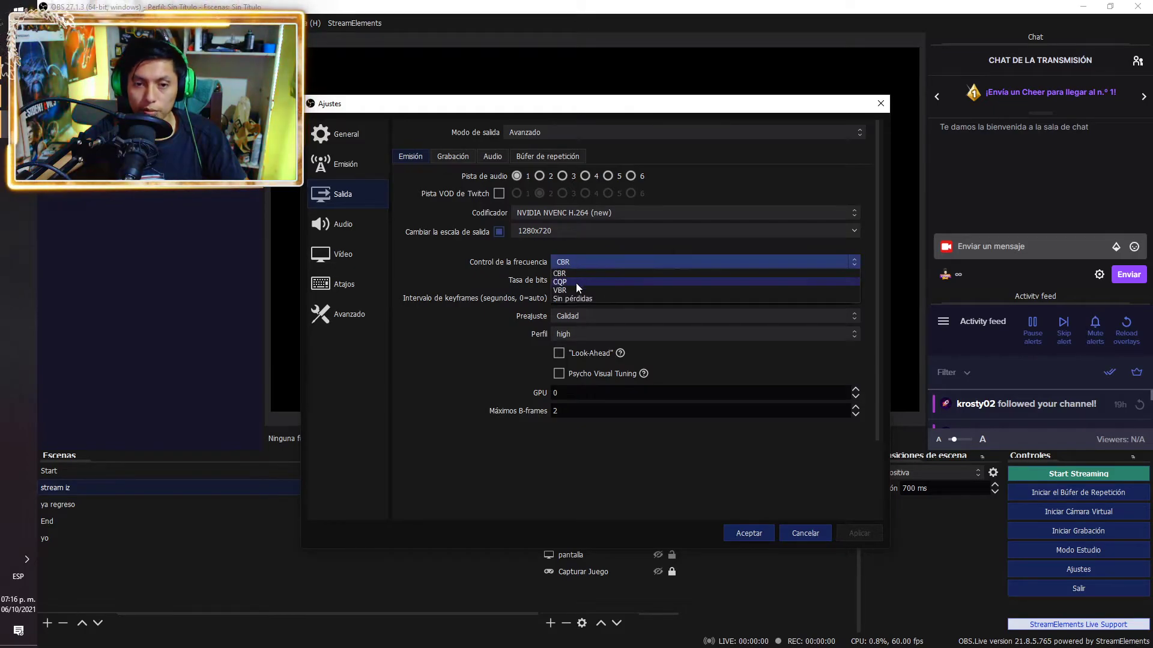
pyautogui.hotkey('alt', 'Tab')
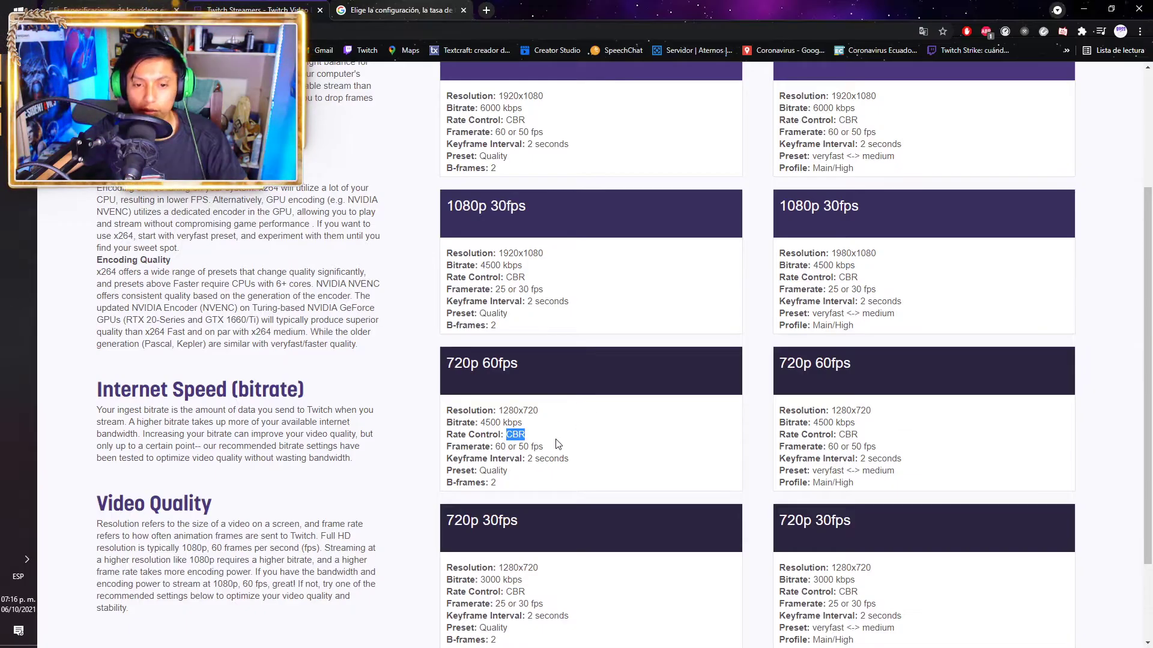
pyautogui.moveTo(563, 458); pyautogui.dragTo(510, 449)
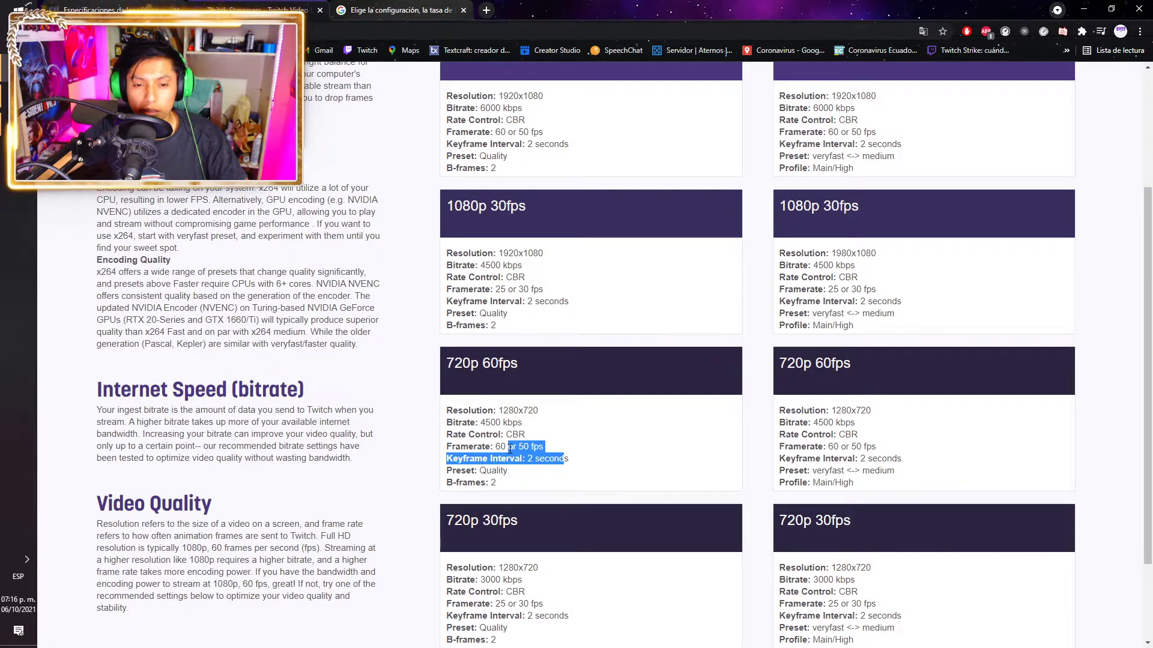
pyautogui.click(557, 451)
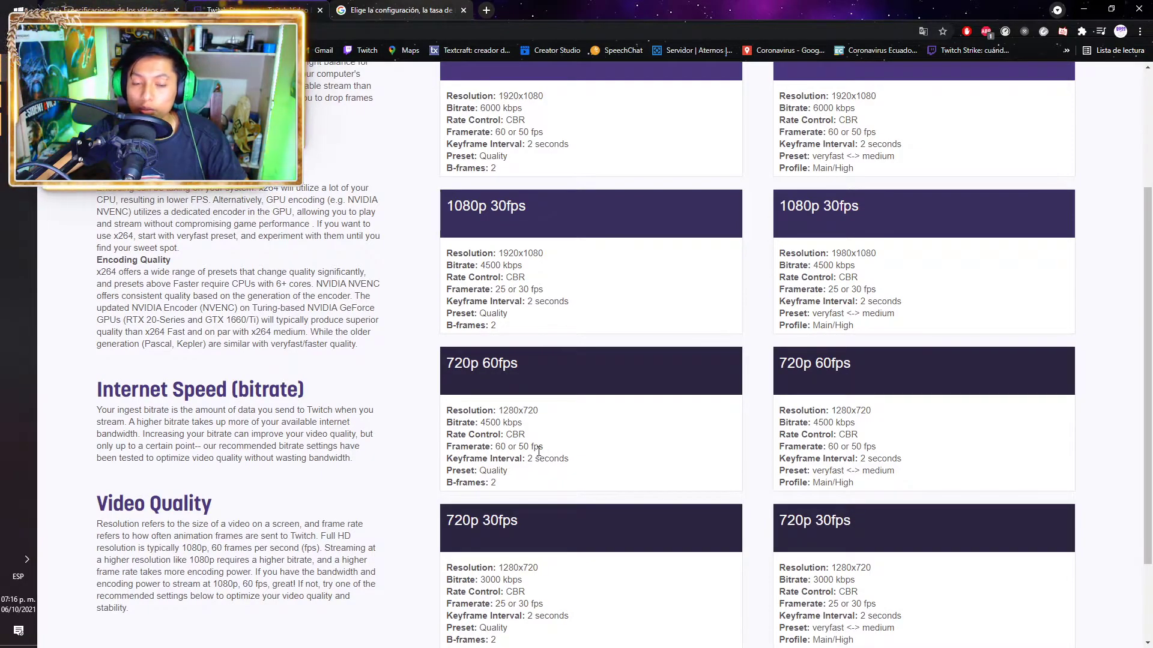
pyautogui.moveTo(569, 459); pyautogui.dragTo(532, 463)
pyautogui.click(585, 471)
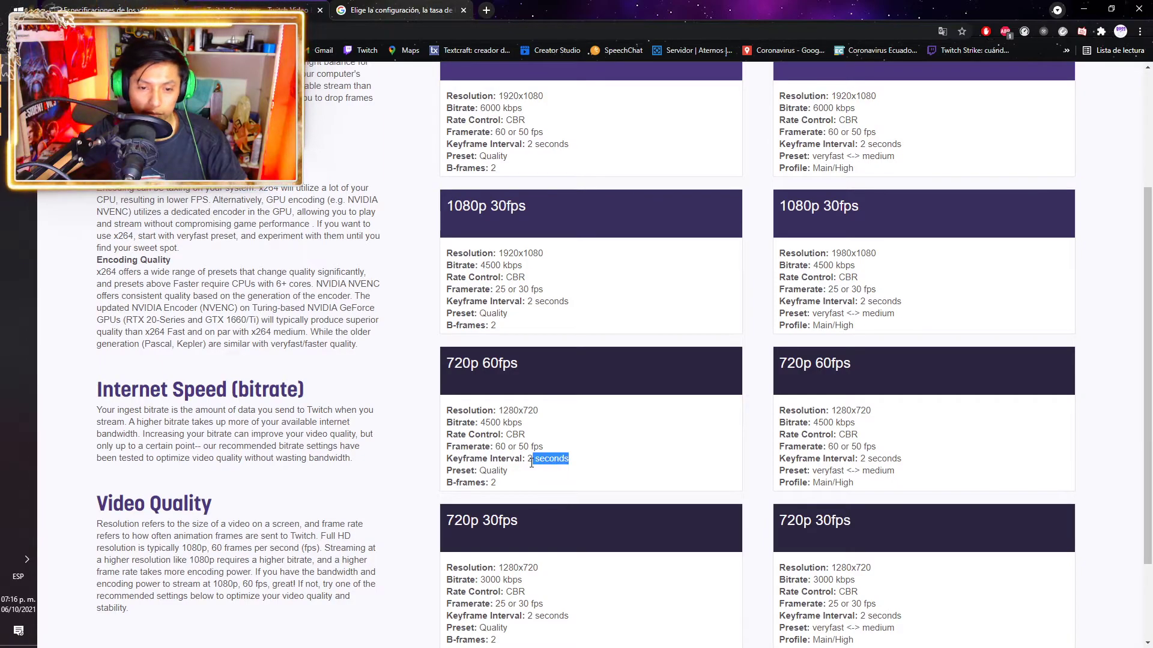
pyautogui.hotkey('alt', 'Tab')
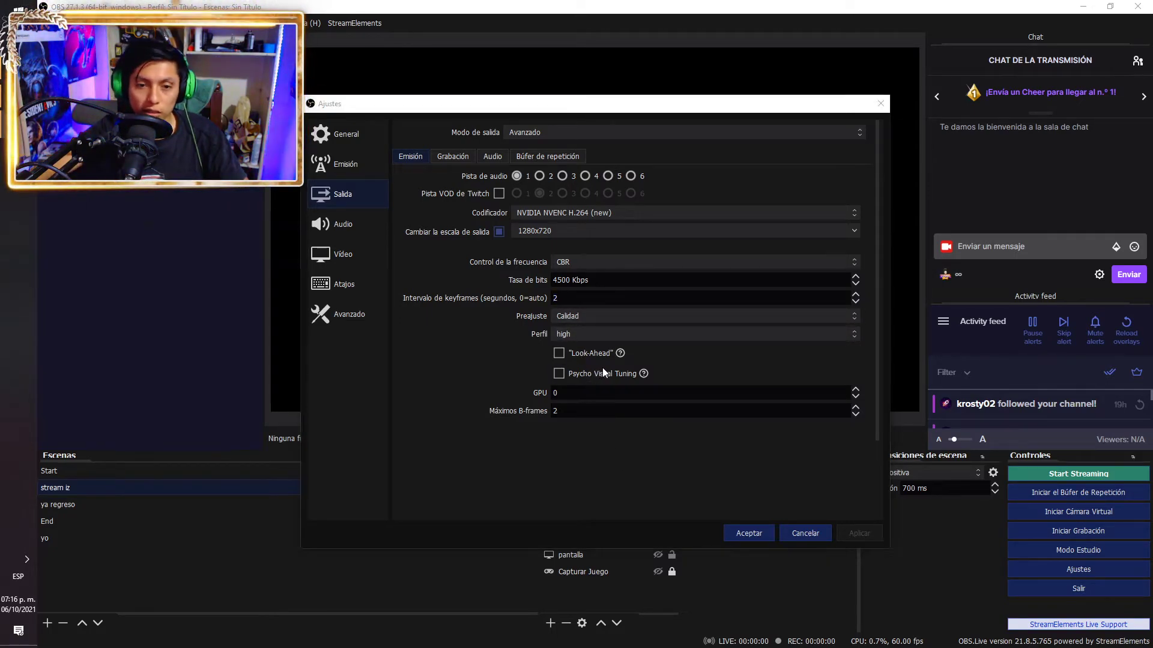
pyautogui.hotkey('alt', 'Tab')
pyautogui.moveTo(507, 471); pyautogui.dragTo(486, 473)
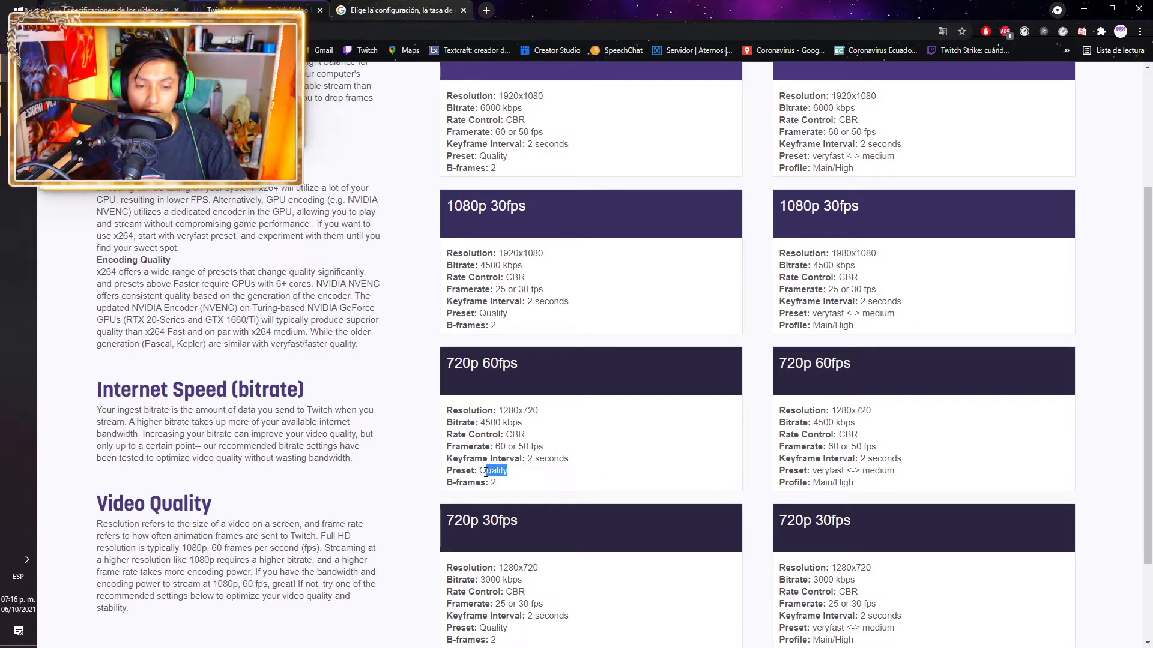
pyautogui.hotkey('alt', 'Tab')
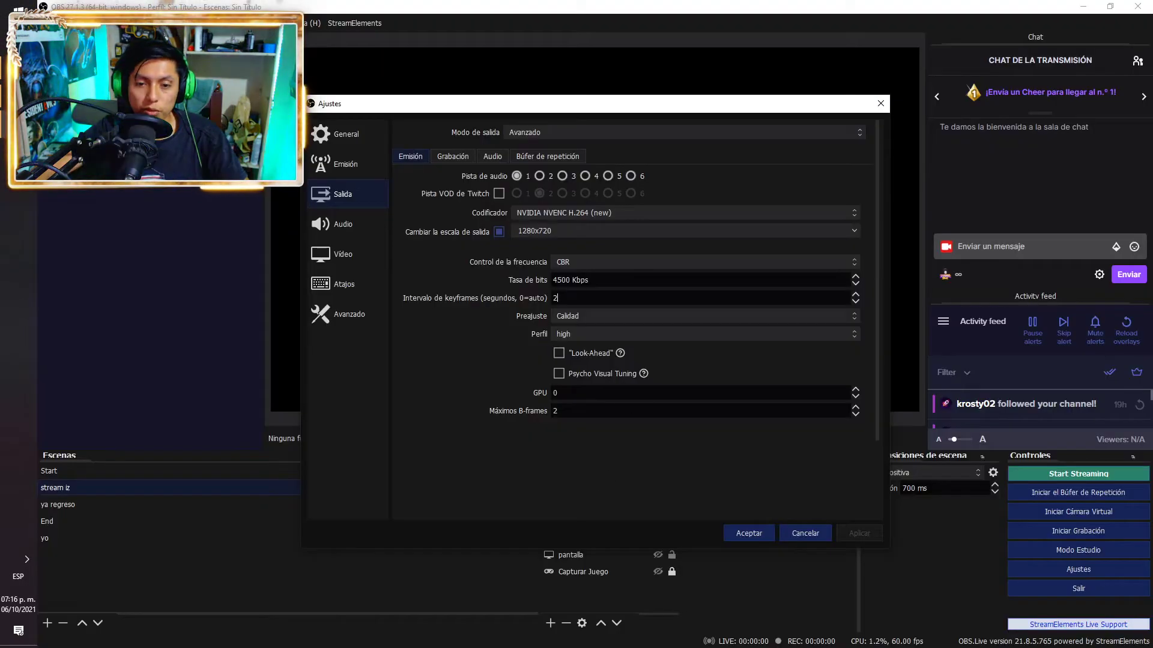
pyautogui.click(592, 403)
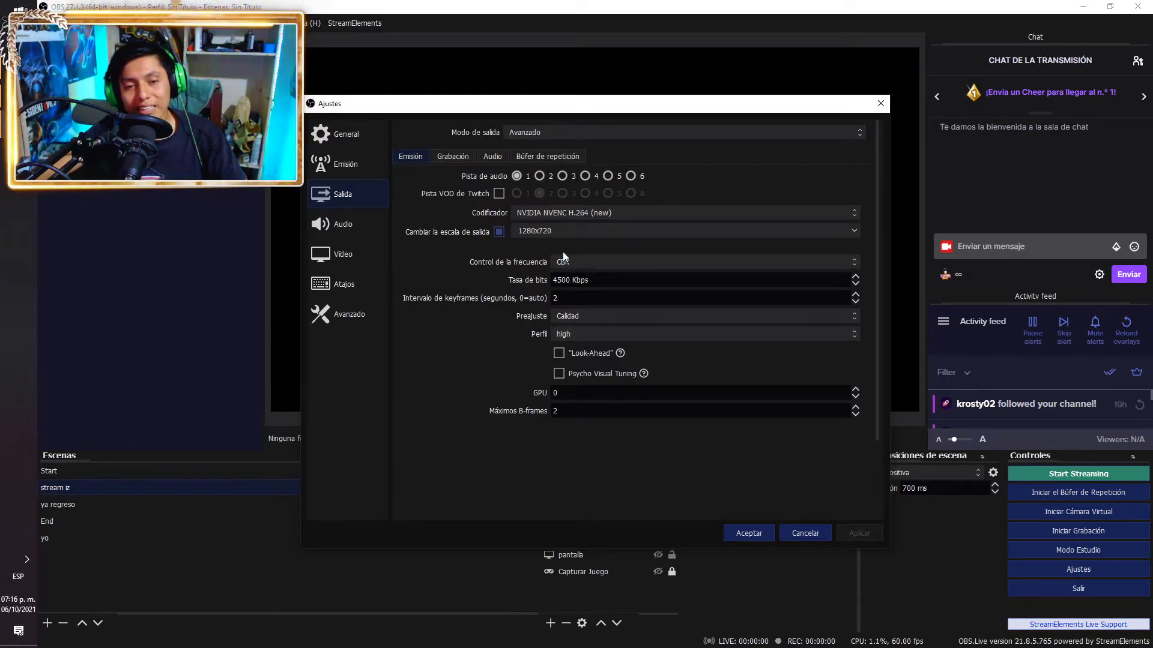
pyautogui.click(501, 234)
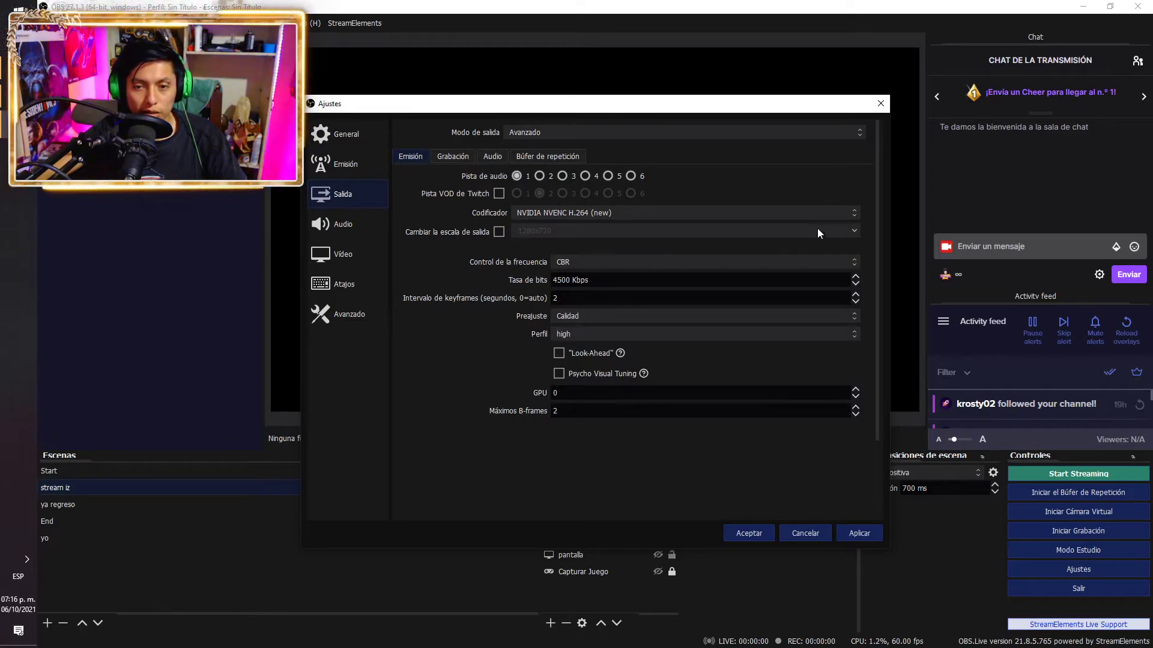
pyautogui.click(504, 234)
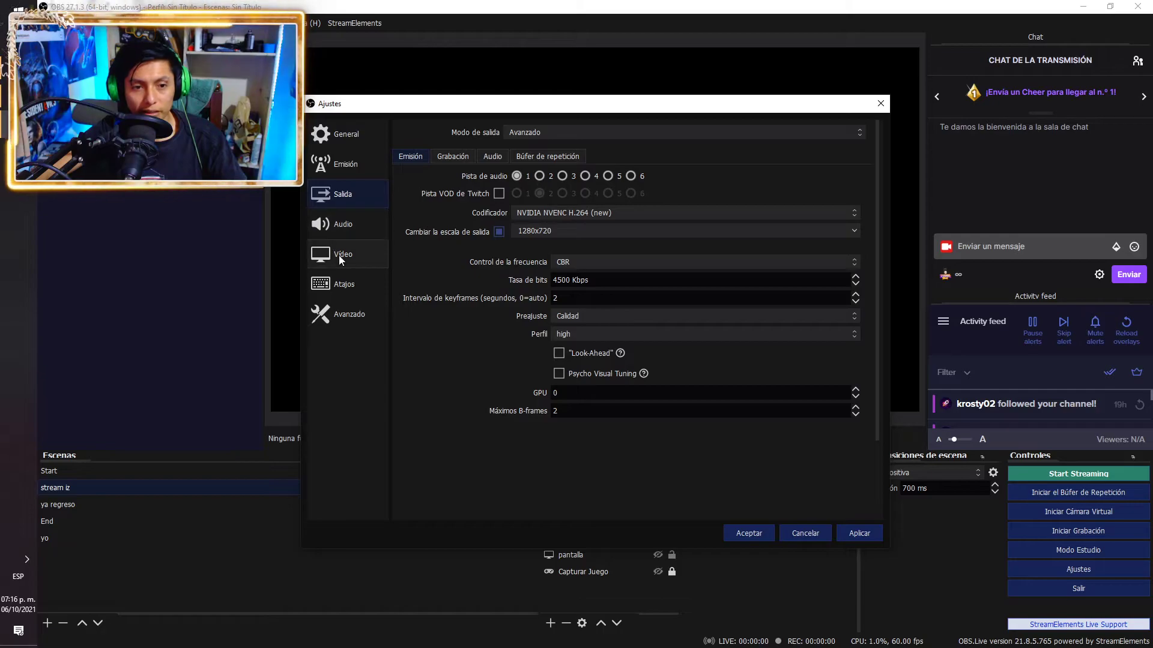
pyautogui.click(339, 255)
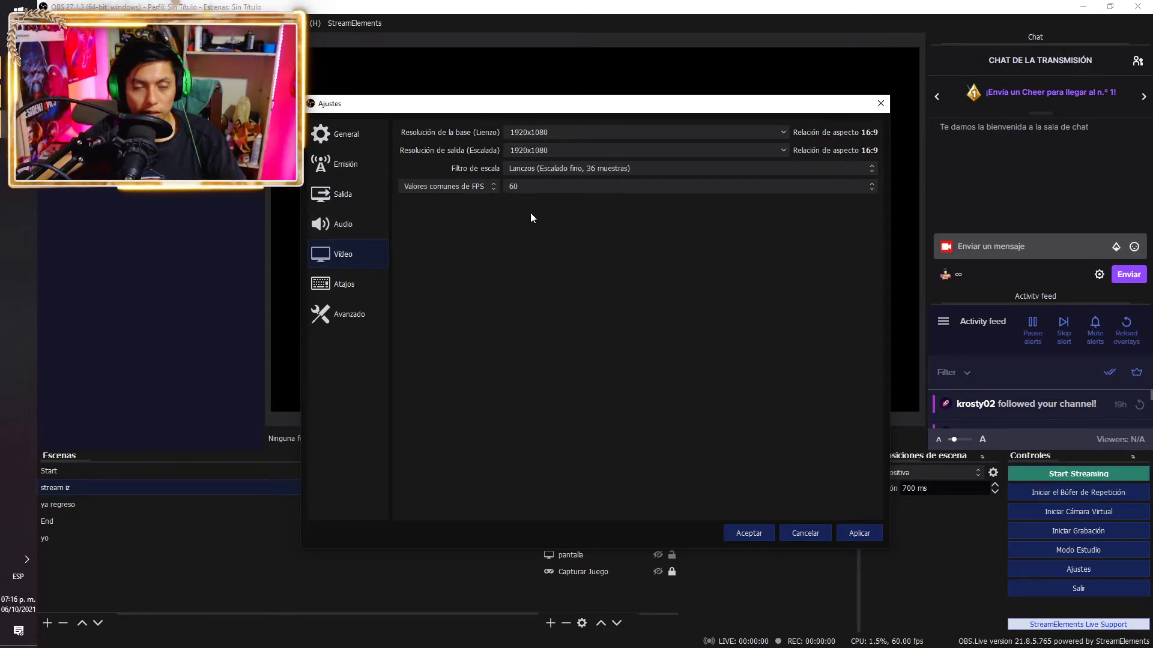
pyautogui.click(355, 224)
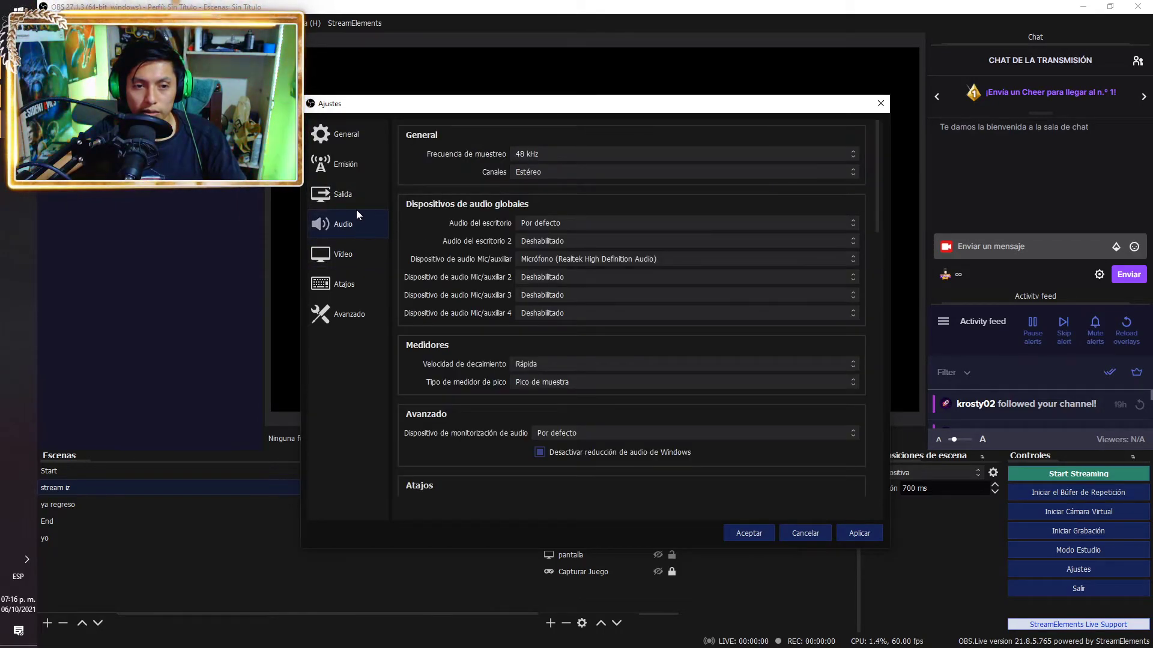
pyautogui.click(355, 205)
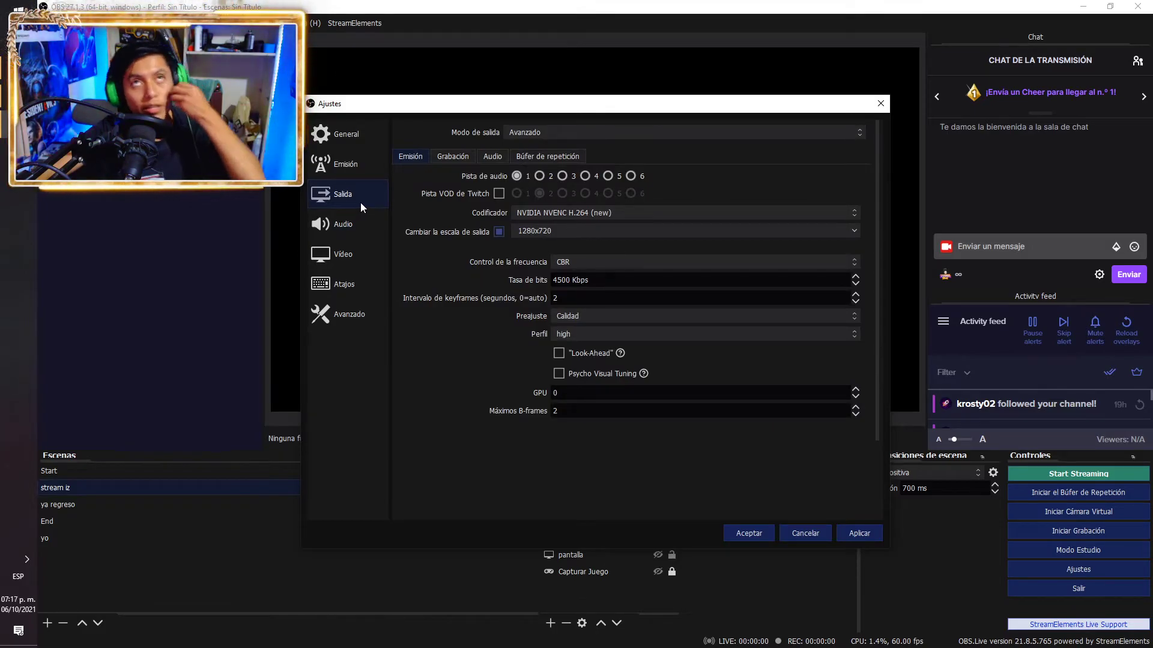
pyautogui.click(356, 247)
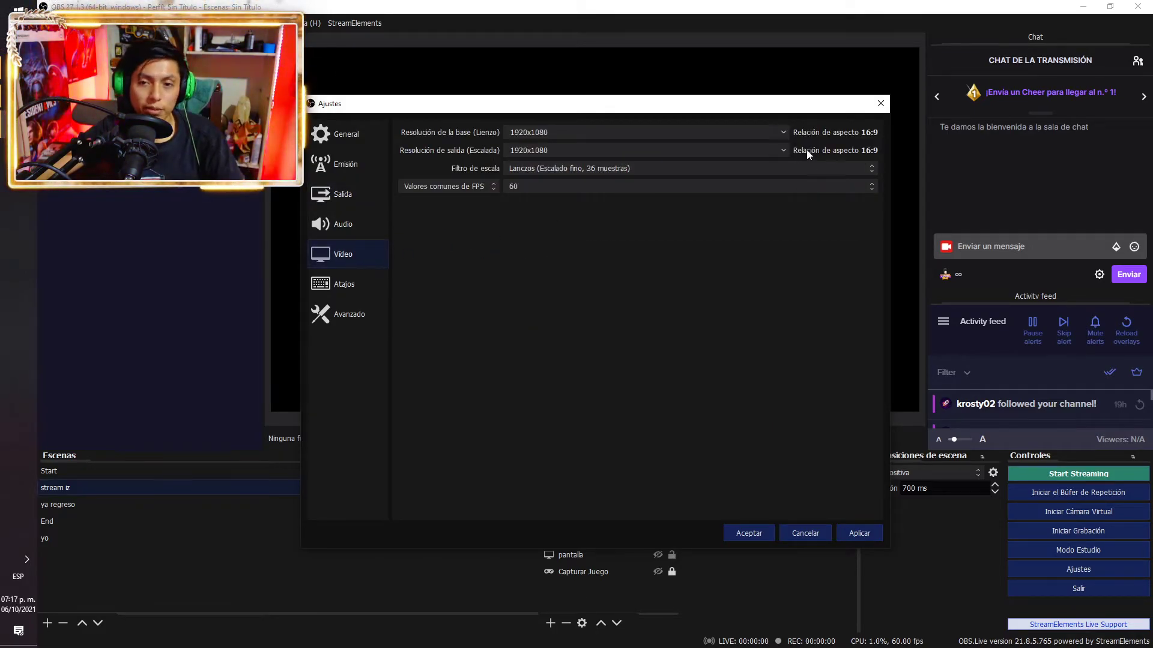
pyautogui.click(782, 150)
pyautogui.click(598, 294)
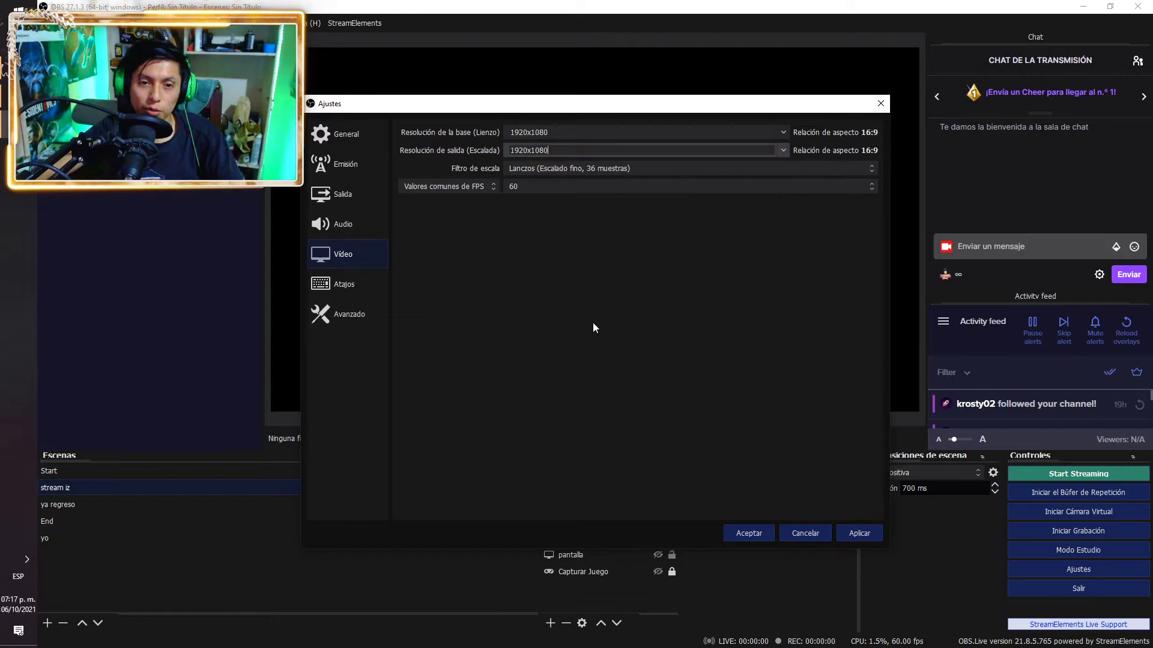
pyautogui.click(357, 204)
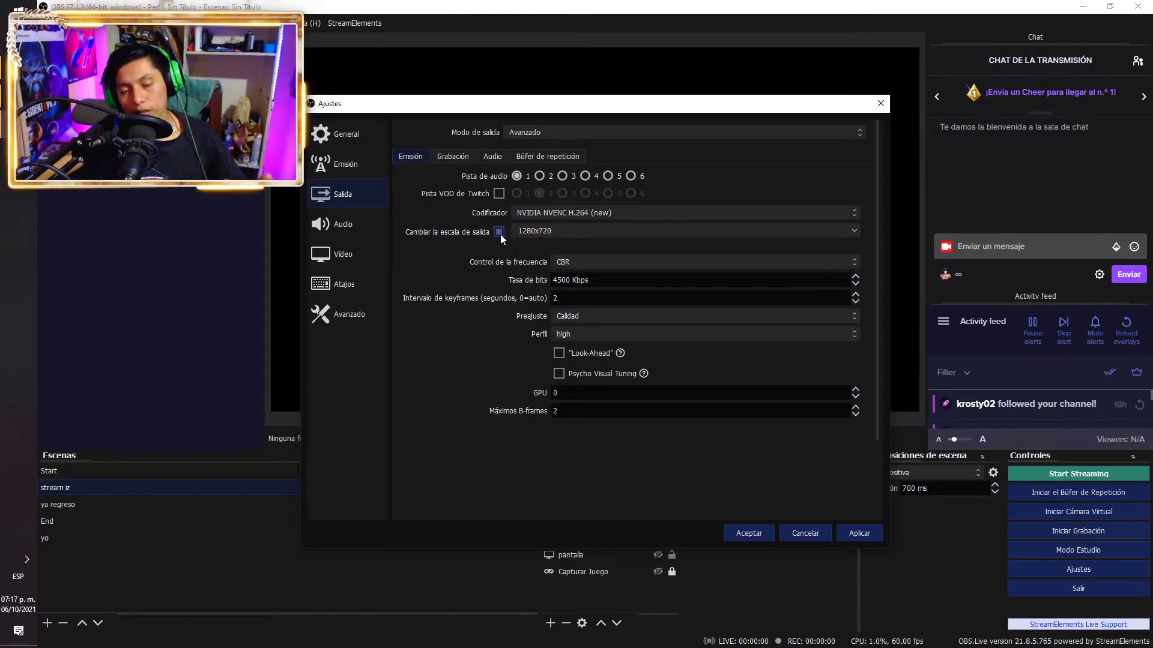
pyautogui.click(459, 161)
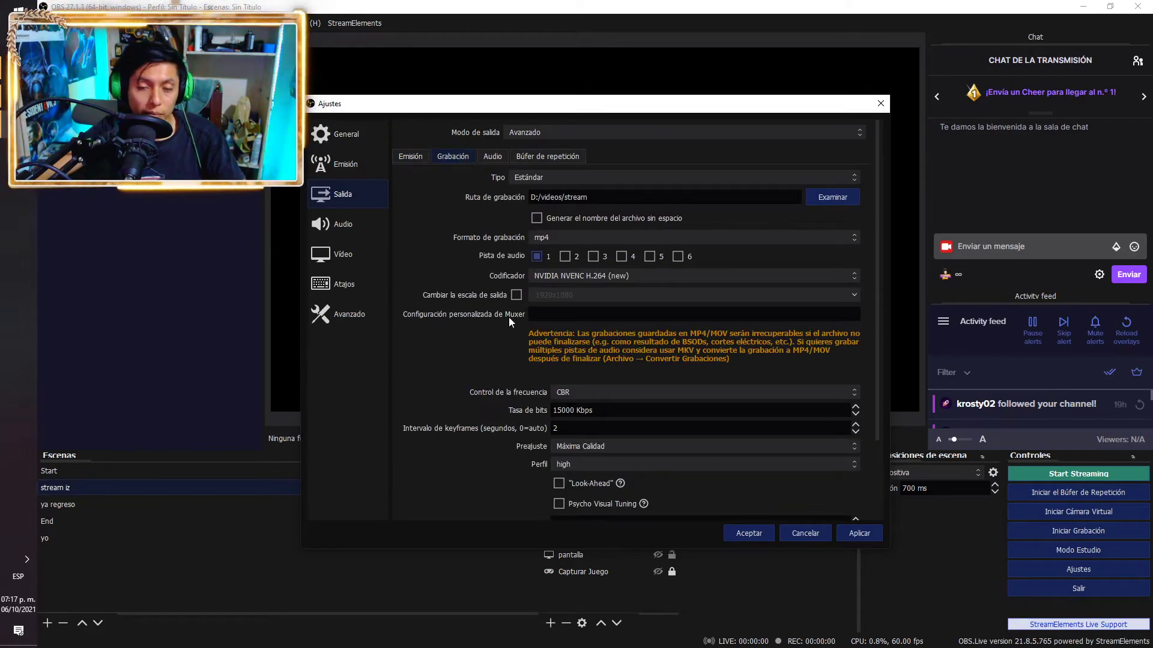
pyautogui.click(412, 160)
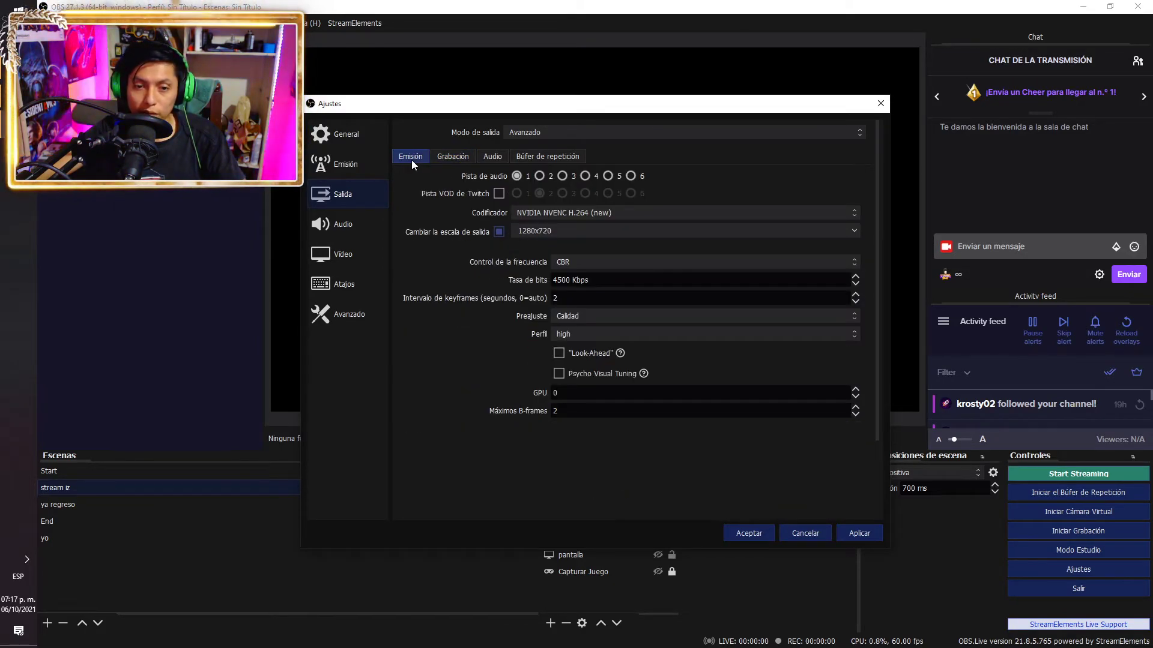
pyautogui.click(445, 157)
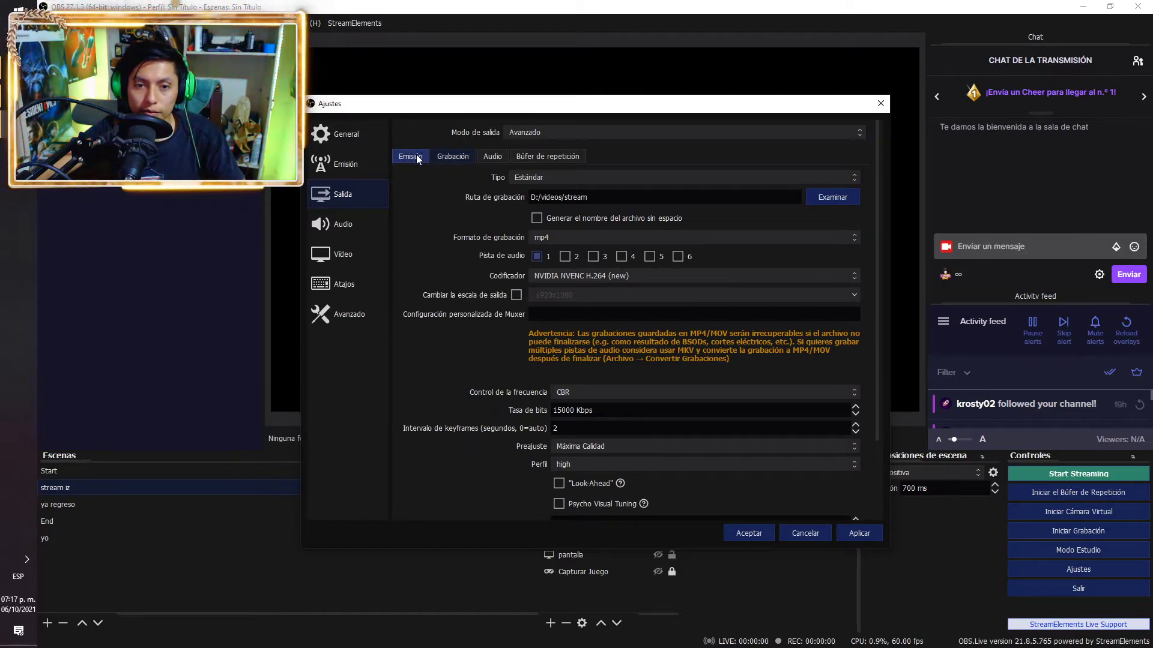
pyautogui.click(515, 297)
pyautogui.click(517, 295)
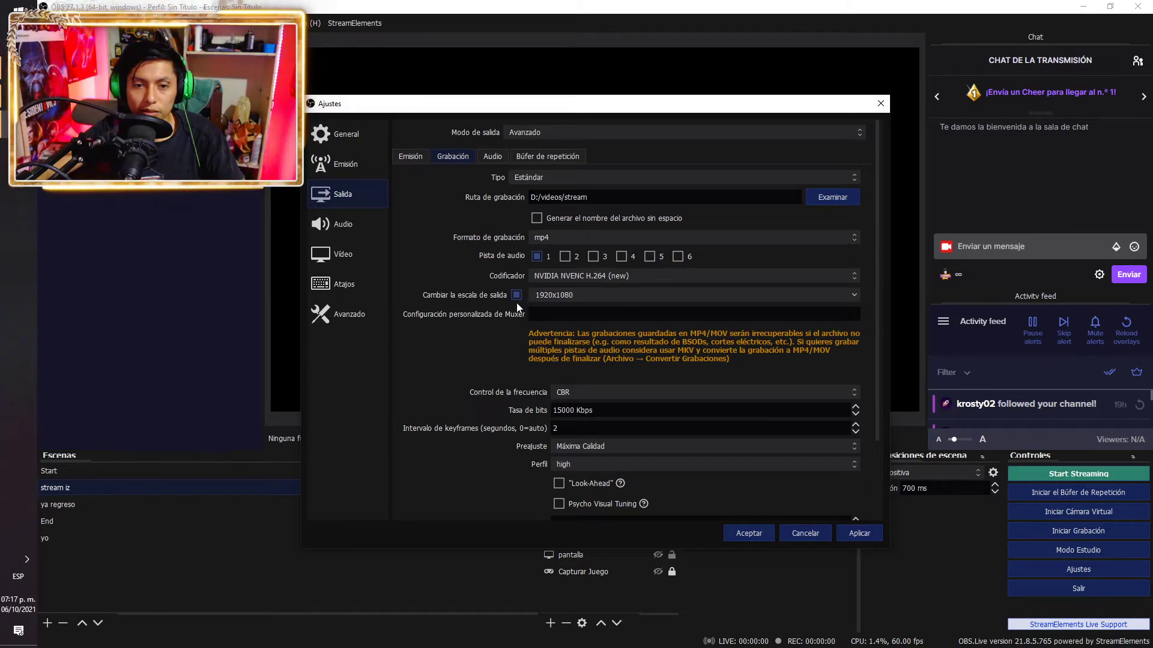
pyautogui.click(517, 295)
pyautogui.click(516, 295)
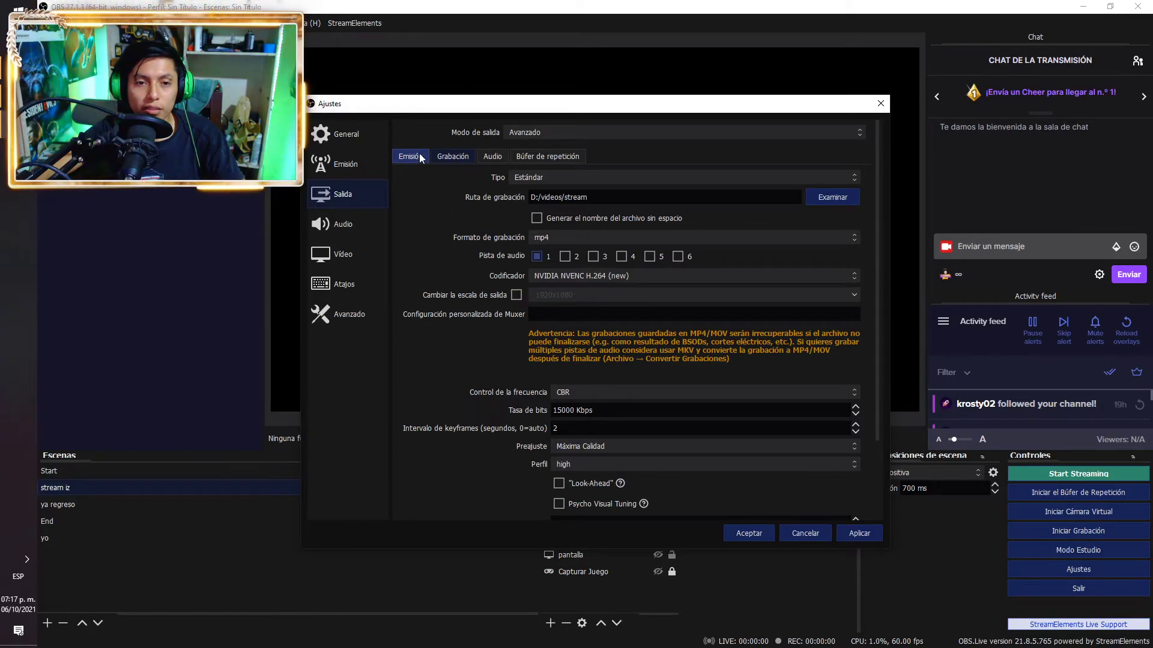
pyautogui.click(413, 157)
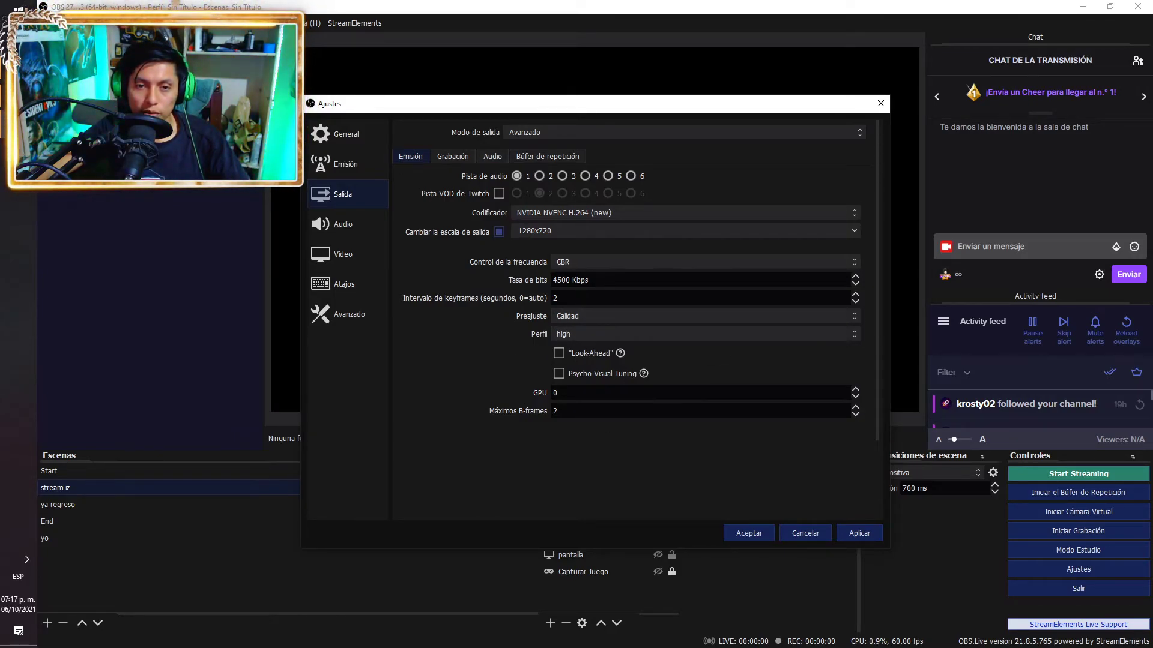
# Check the Grabación settings (mp4, NVENC H.264, CBR 15000 Kbps), then apply and accept
pyautogui.click(346, 280)
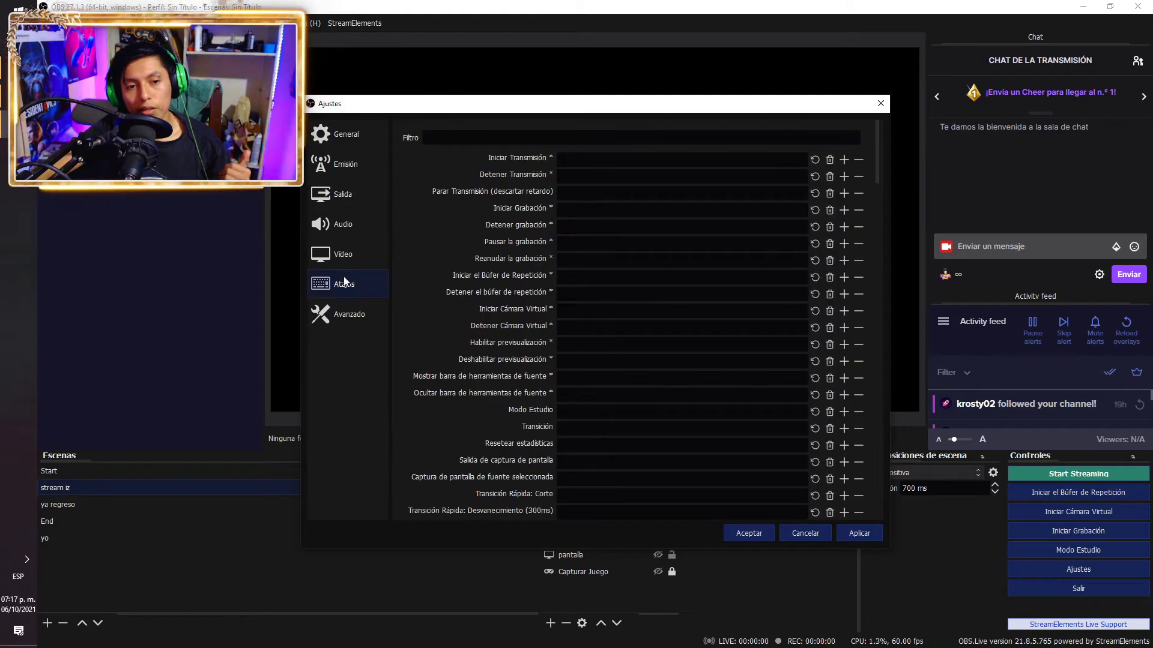
pyautogui.click(341, 254)
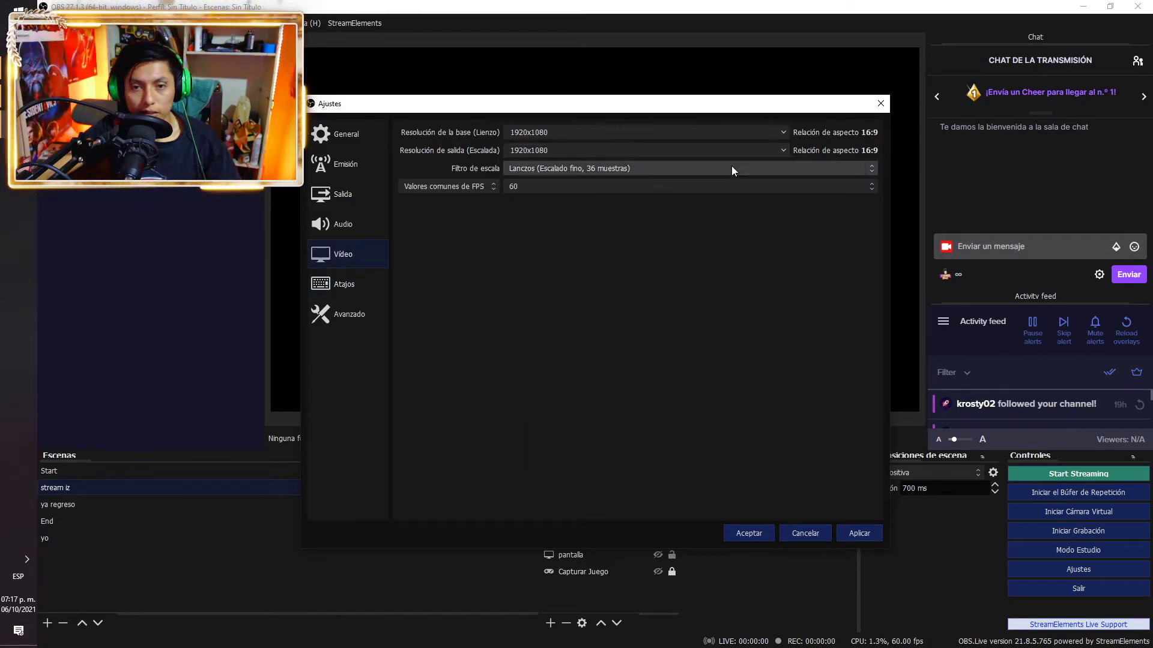
pyautogui.click(359, 197)
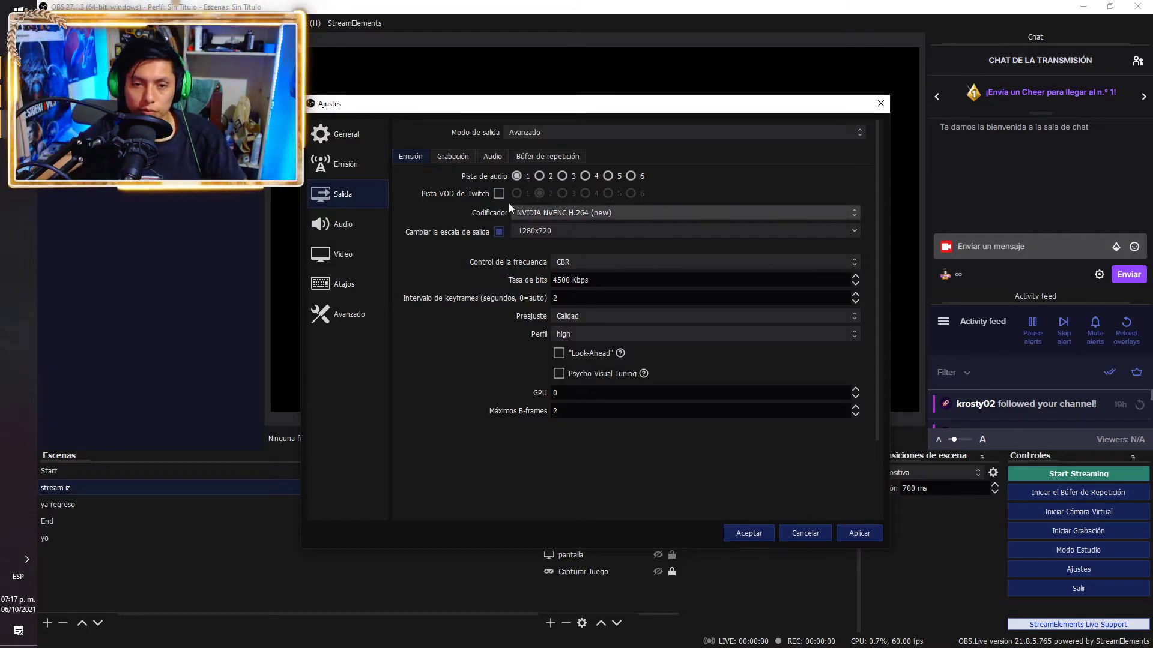
pyautogui.click(460, 161)
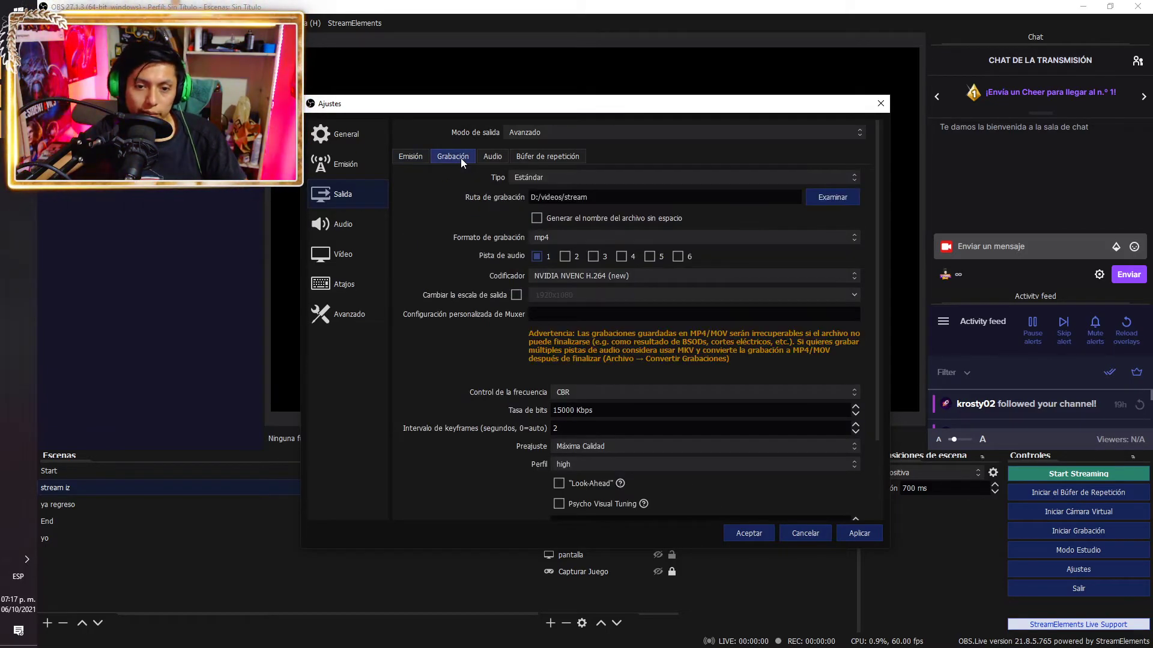
pyautogui.scroll(-1, 437, 411)
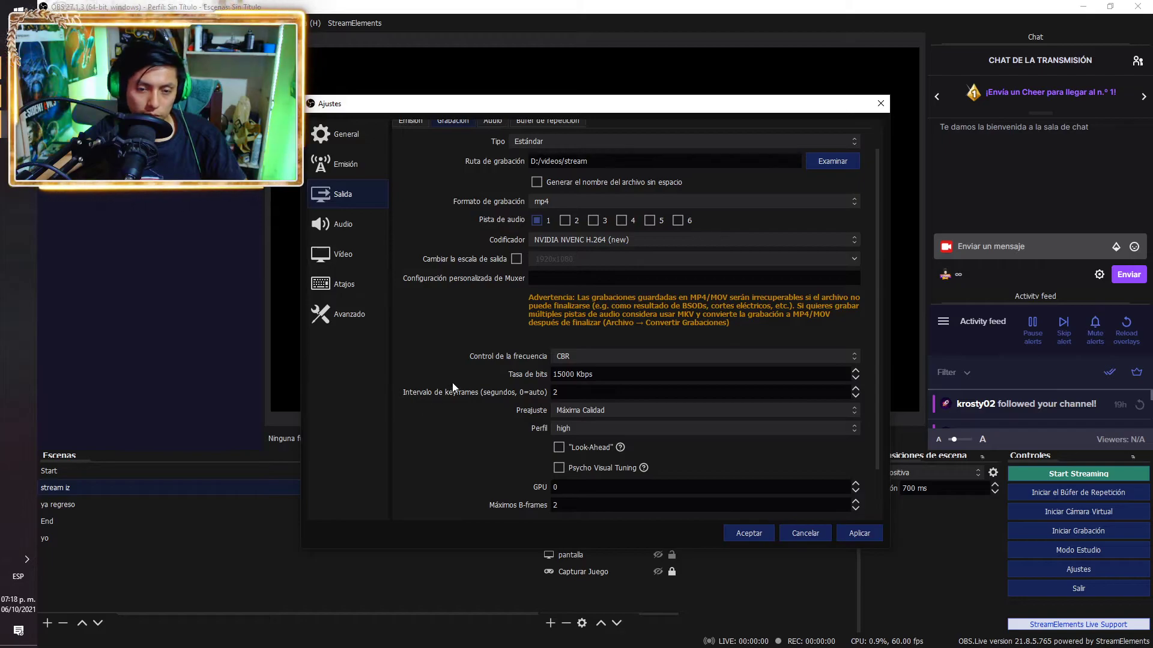
pyautogui.scroll(-1, 427, 359)
pyautogui.scroll(2, 419, 365)
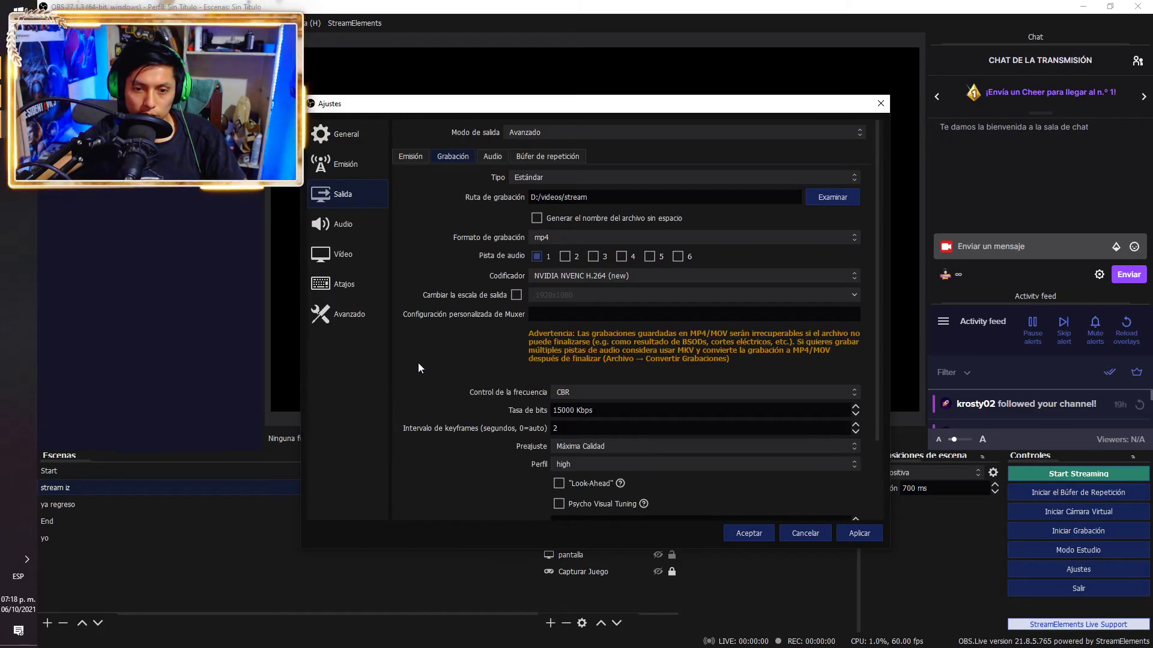
pyautogui.scroll(-1, 418, 368)
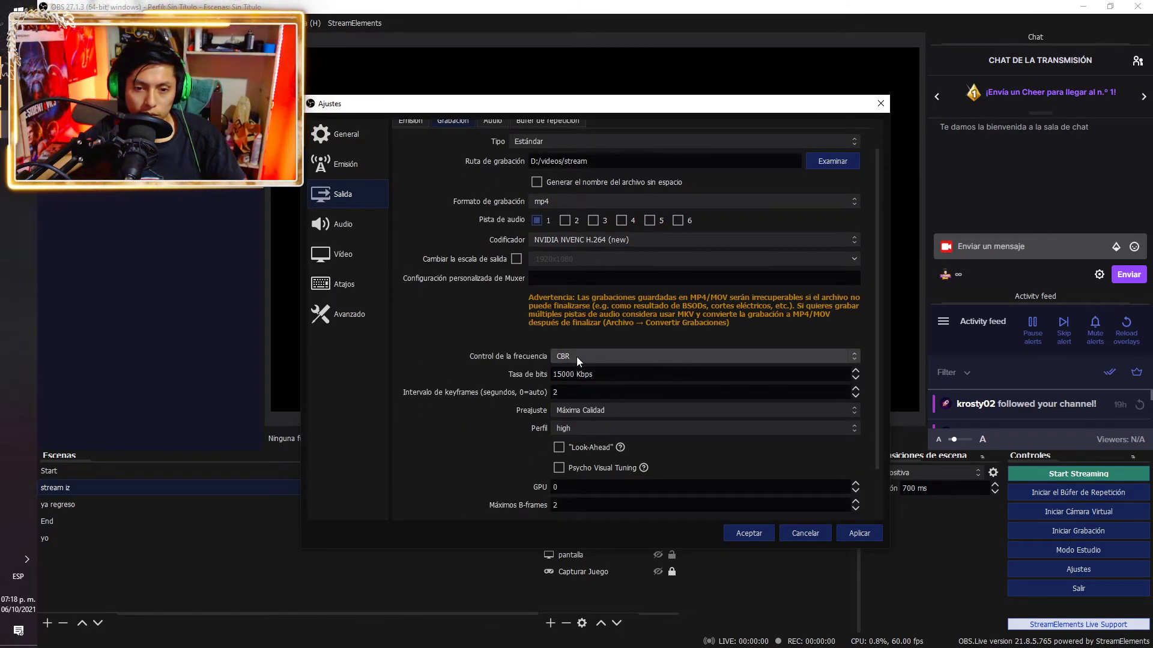
pyautogui.scroll(1, 461, 339)
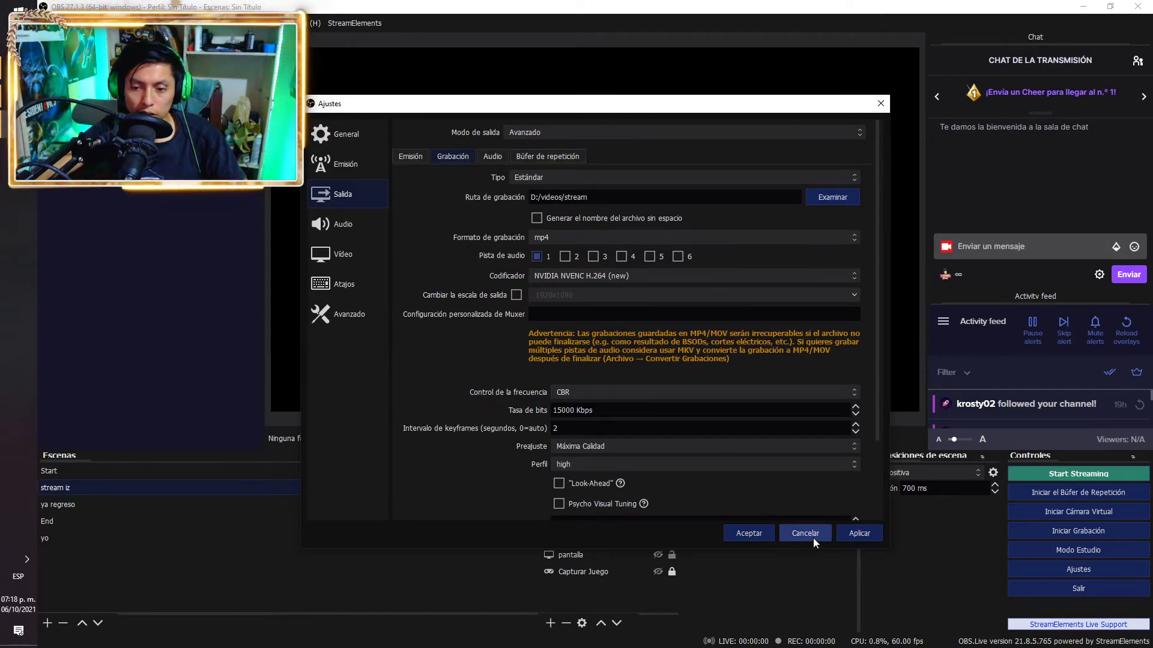
pyautogui.click(860, 533)
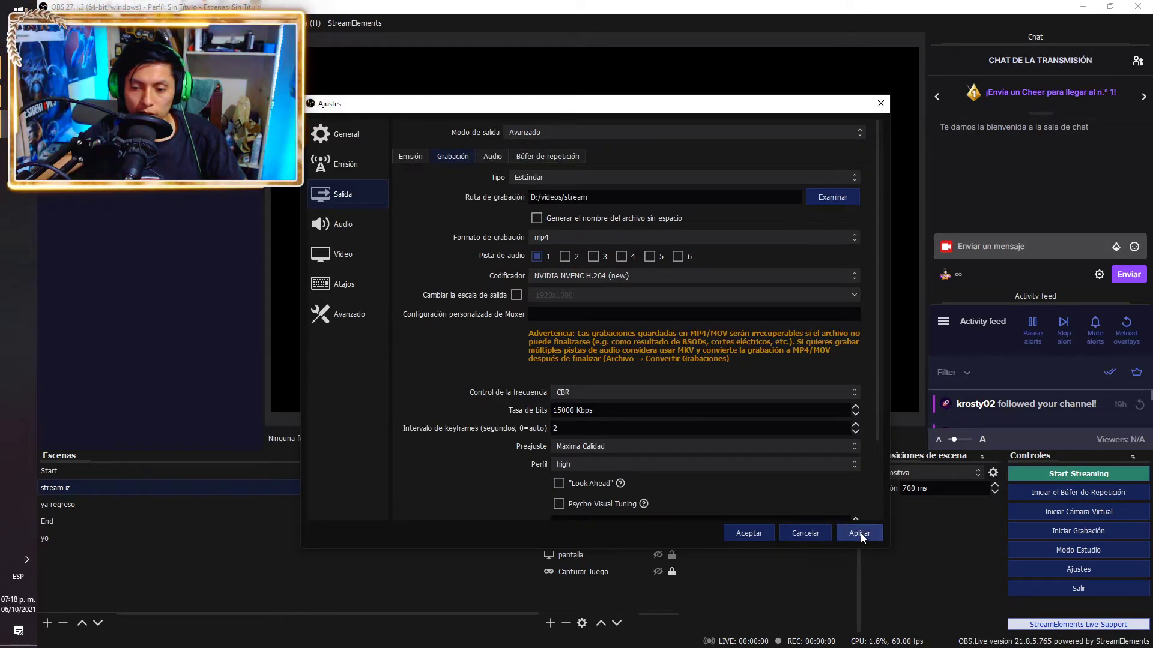
pyautogui.click(749, 533)
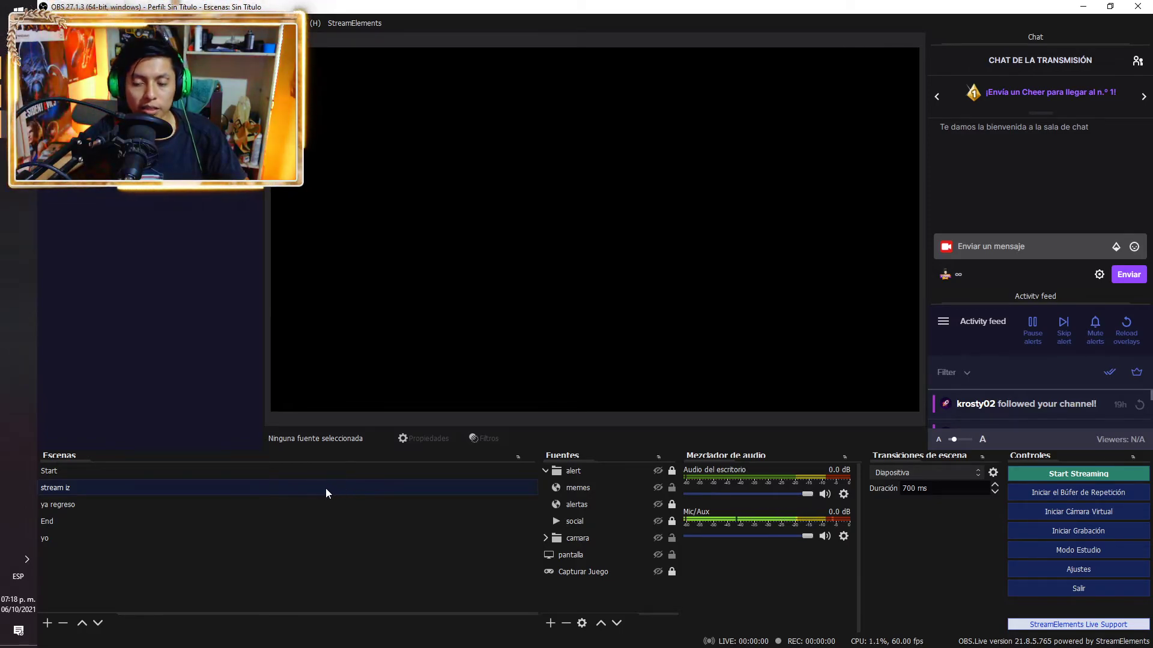
pyautogui.click(297, 475)
pyautogui.click(291, 491)
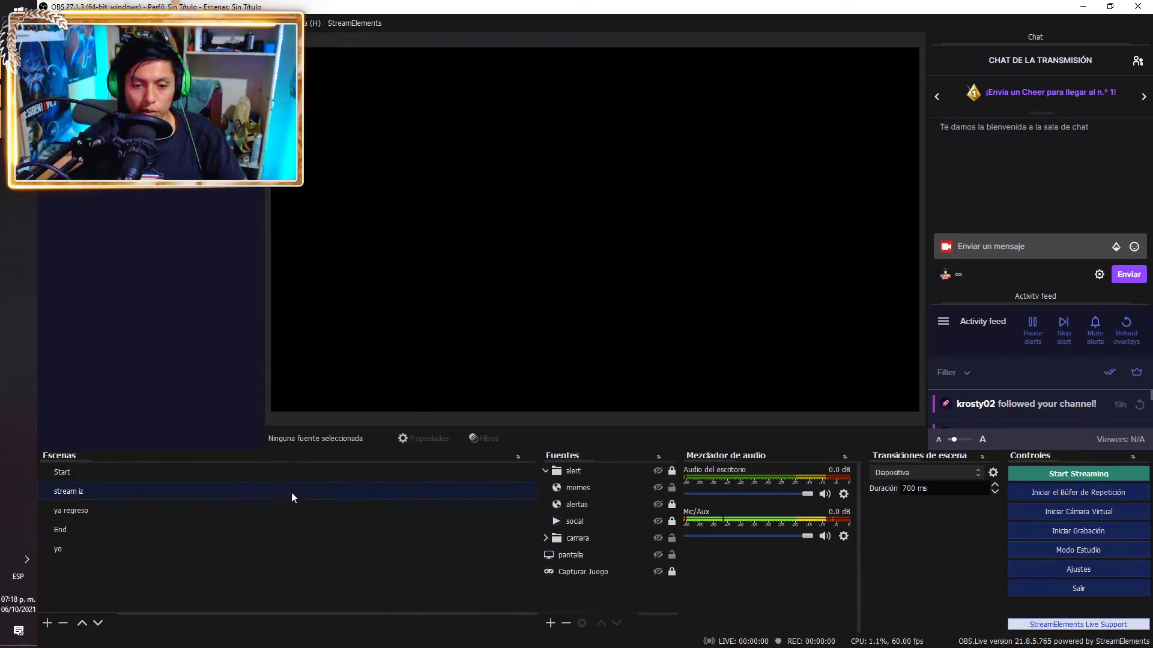
pyautogui.click(292, 480)
pyautogui.click(285, 492)
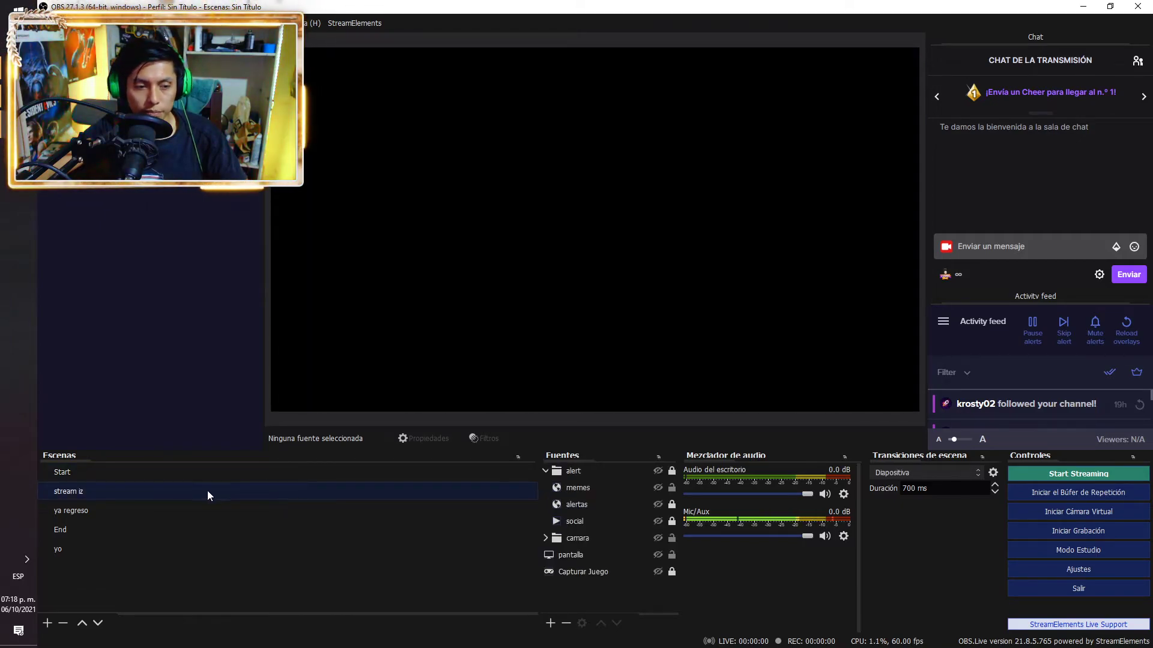
pyautogui.hotkey('alt', 'Tab')
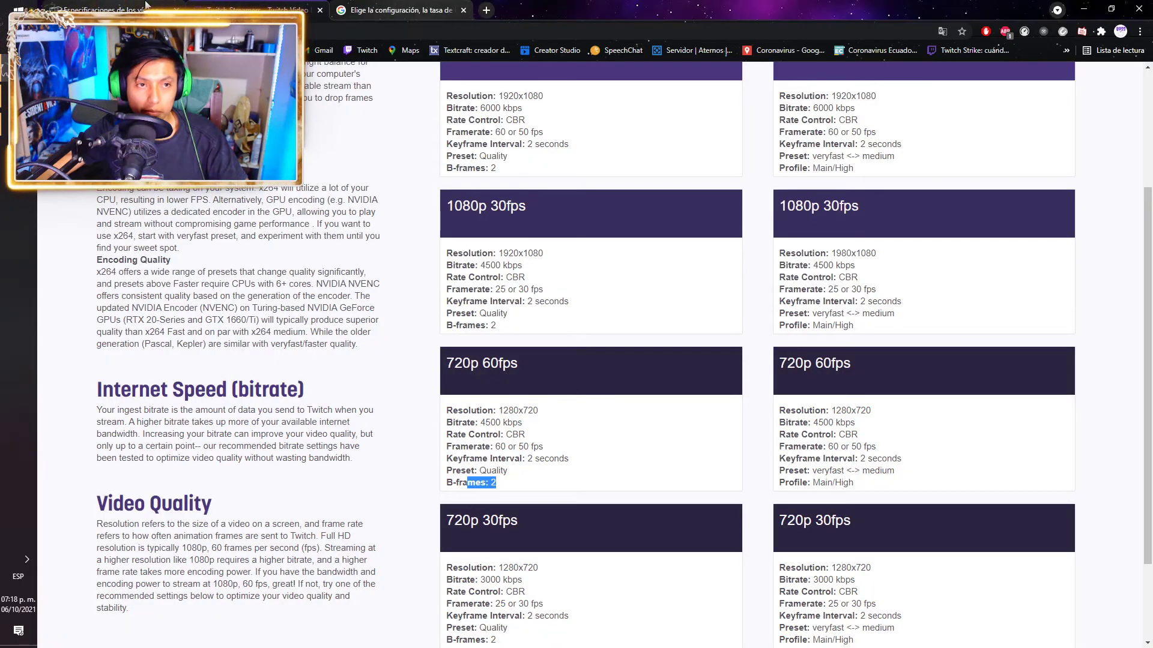
pyautogui.click(161, 6)
pyautogui.scroll(-4, 500, 410)
pyautogui.scroll(3, 463, 484)
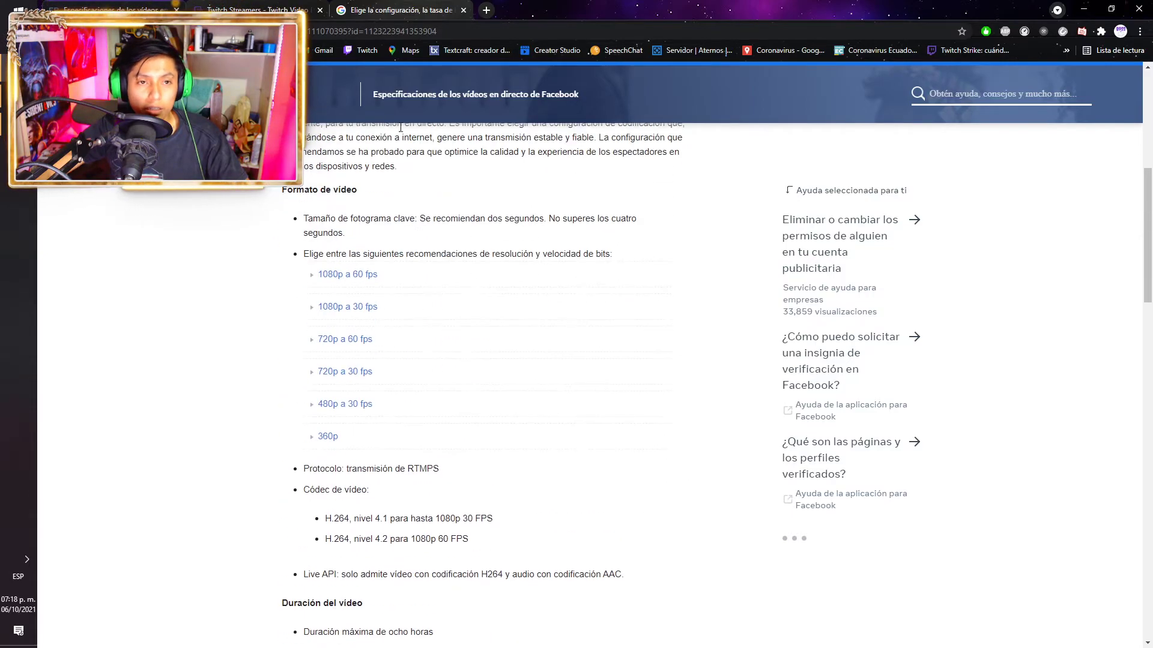
pyautogui.click(362, 7)
pyautogui.scroll(-14, 412, 348)
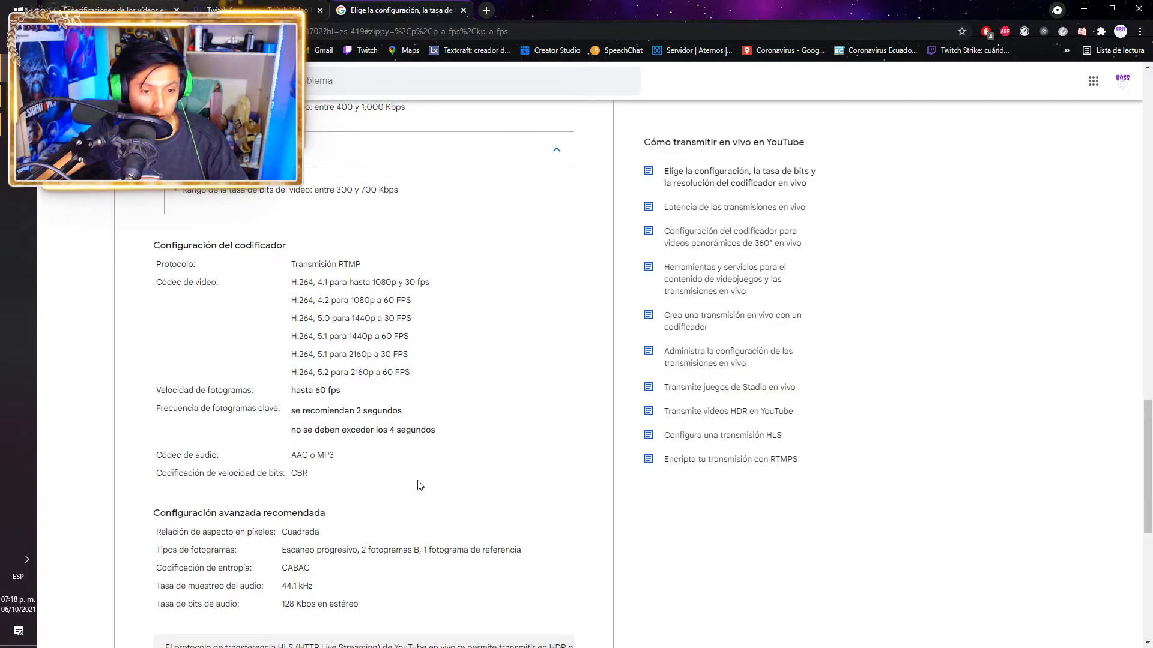
pyautogui.scroll(-8, 384, 582)
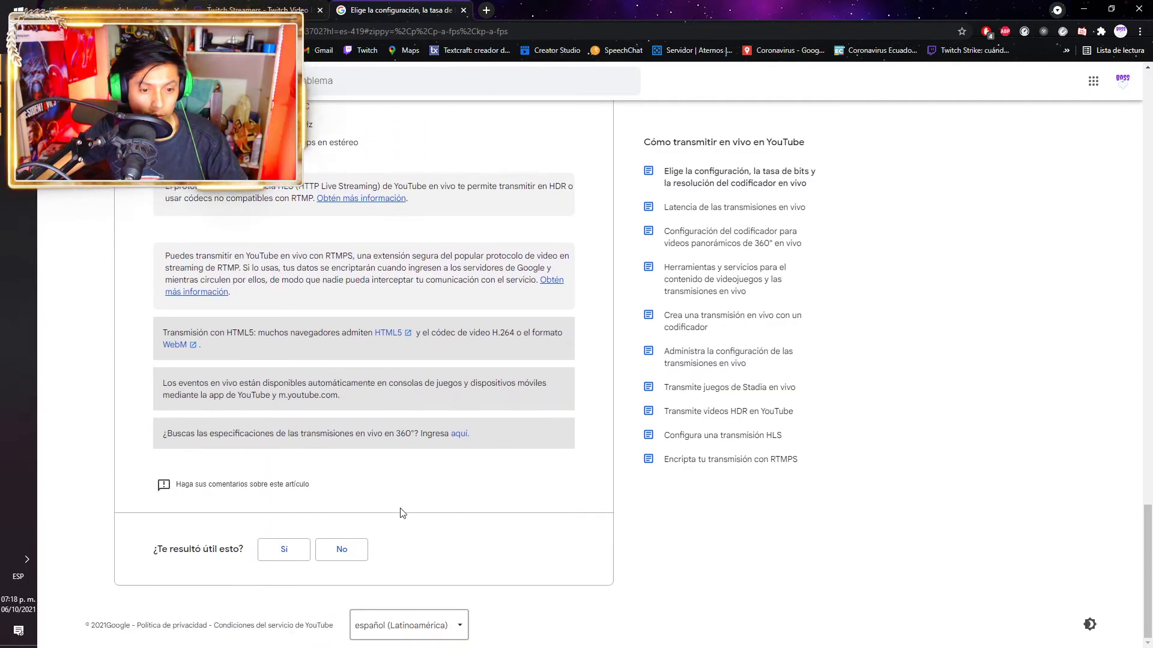
pyautogui.scroll(6, 402, 504)
pyautogui.scroll(12, 407, 500)
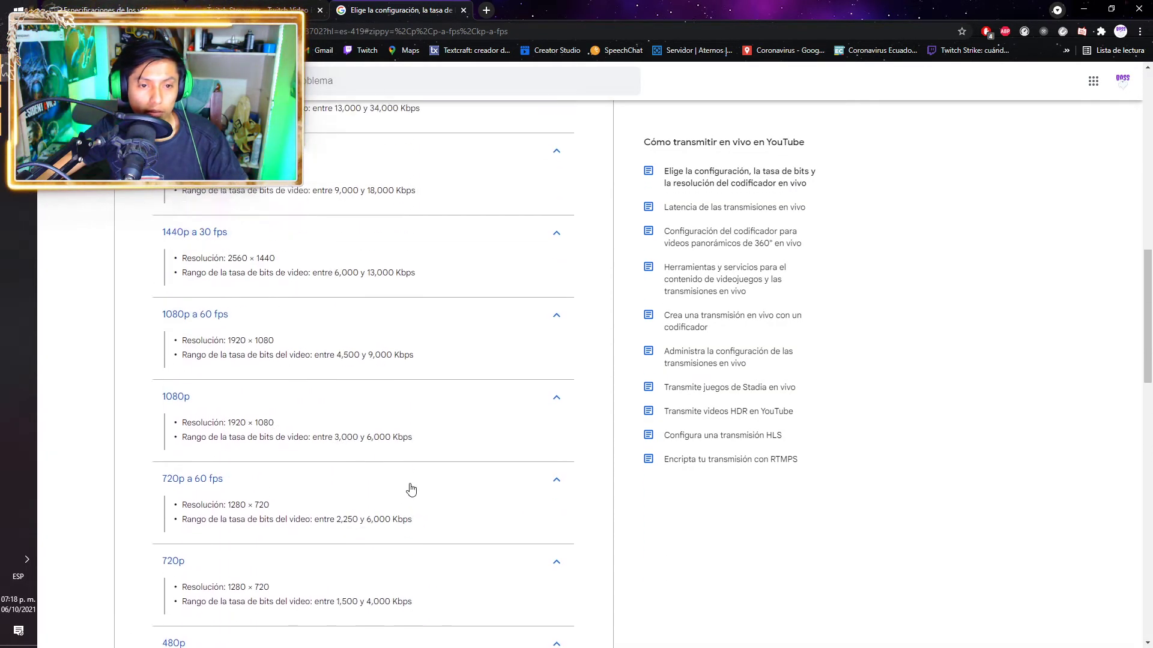
pyautogui.scroll(1, 412, 491)
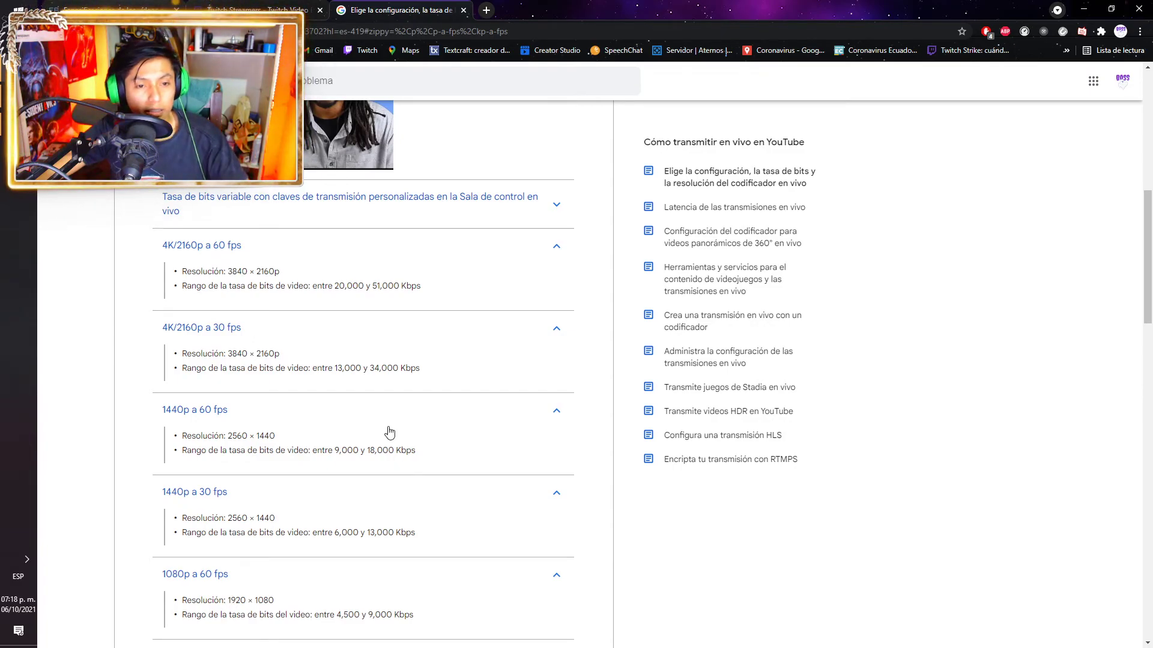
pyautogui.scroll(-3, 389, 427)
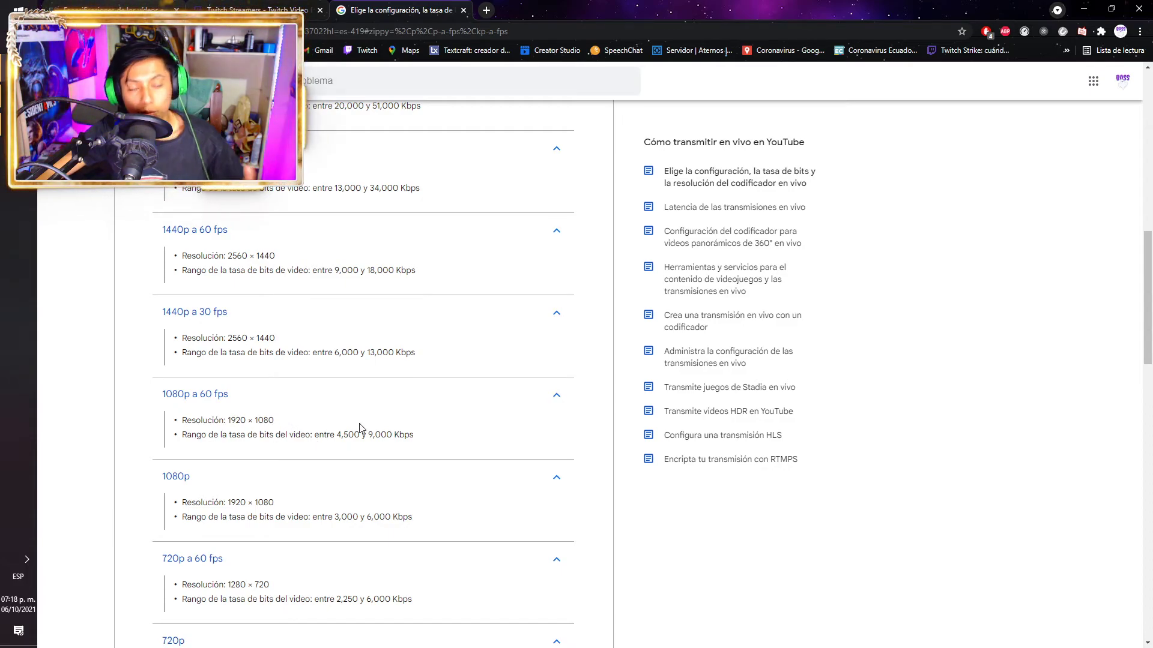
pyautogui.click(275, 4)
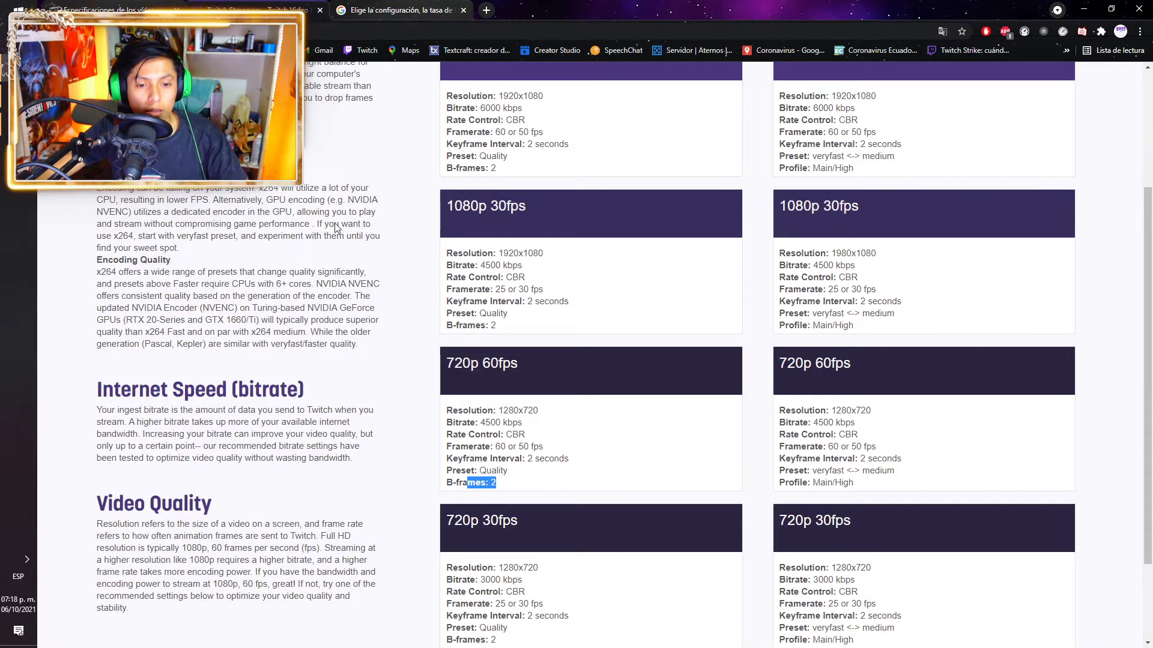
pyautogui.click(117, 5)
pyautogui.hotkey('alt', 'Tab')
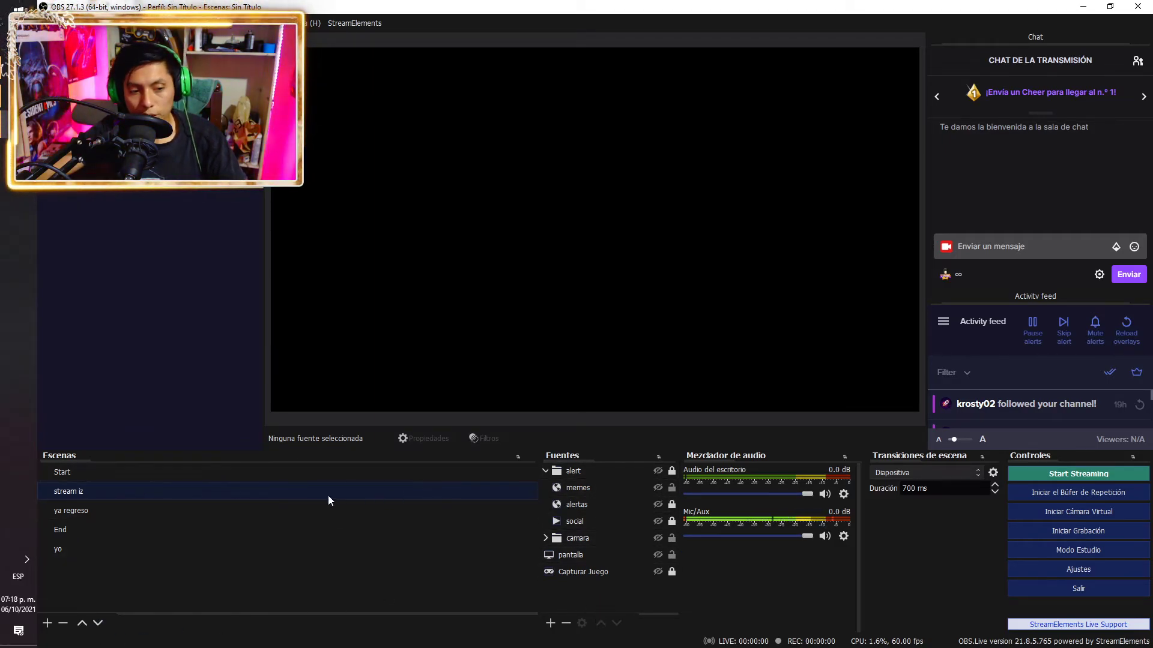
# Add a new empty scene named 'inicio' after the yo scene
pyautogui.click(258, 550)
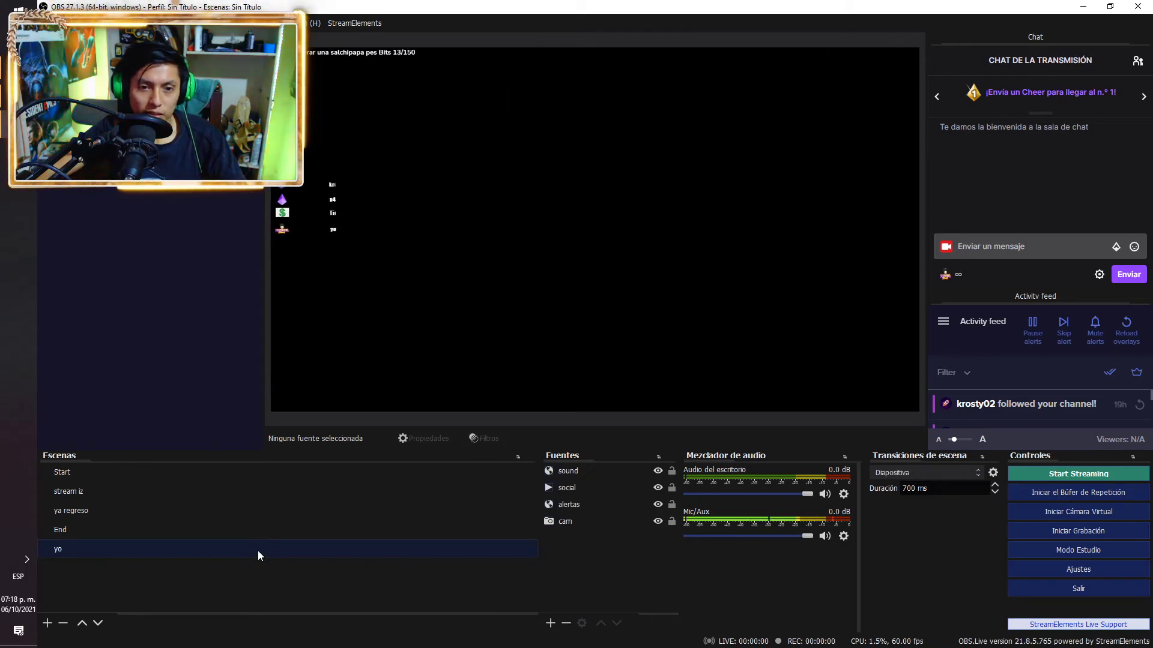
pyautogui.click(48, 622)
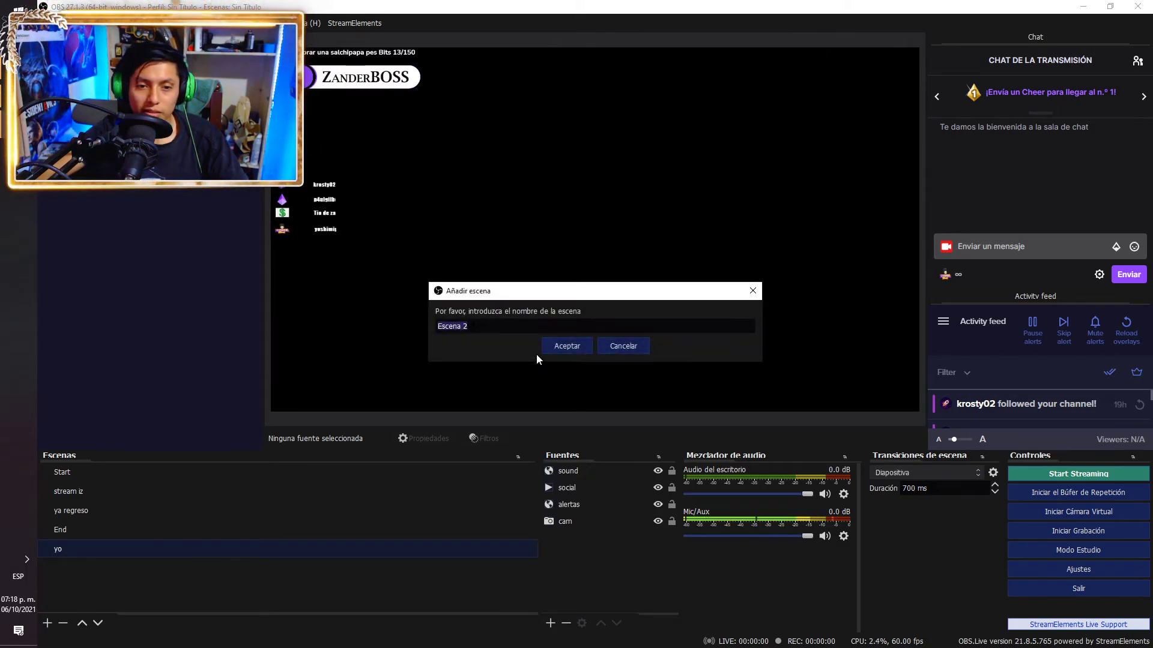
pyautogui.write('in')
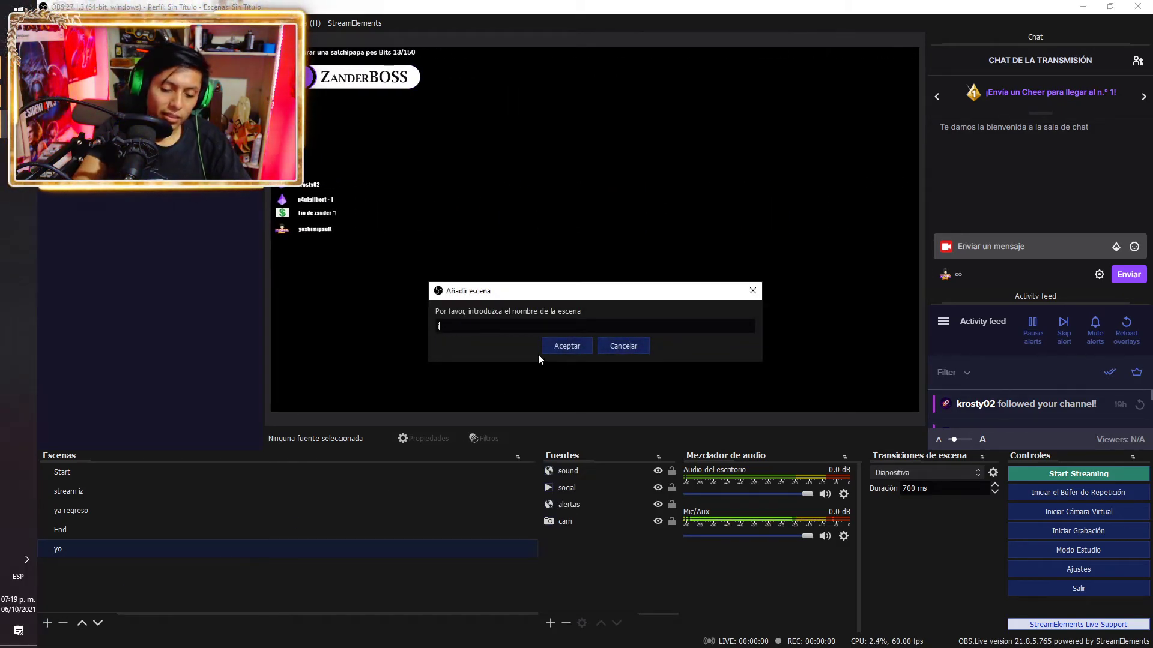
pyautogui.write('icio')
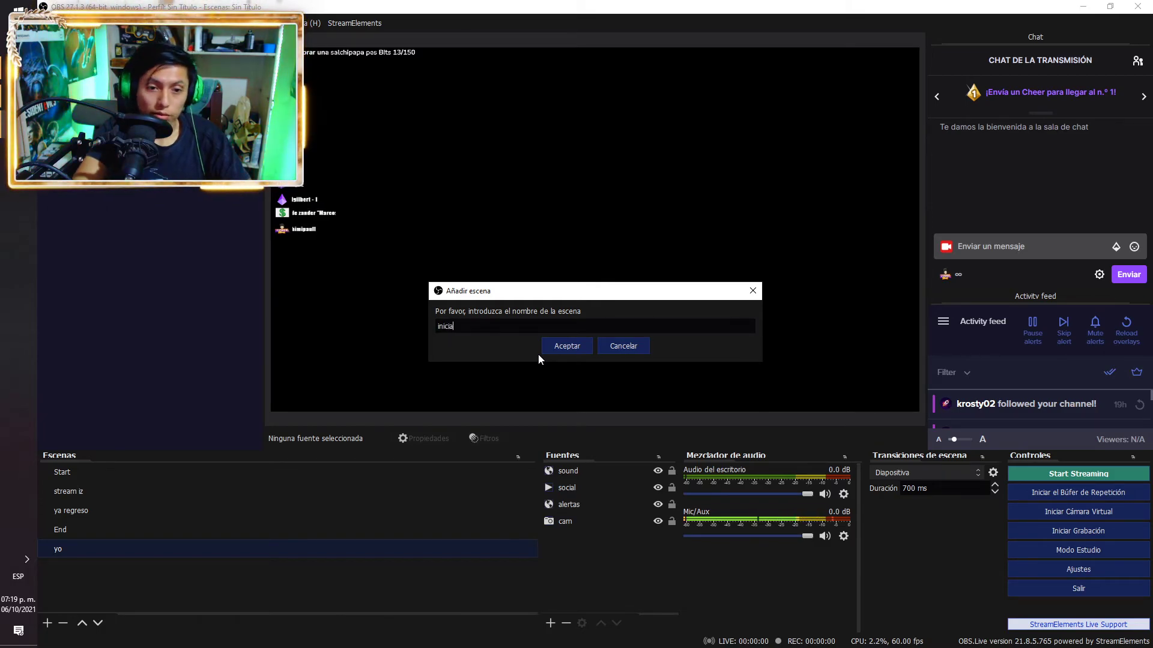
pyautogui.click(576, 347)
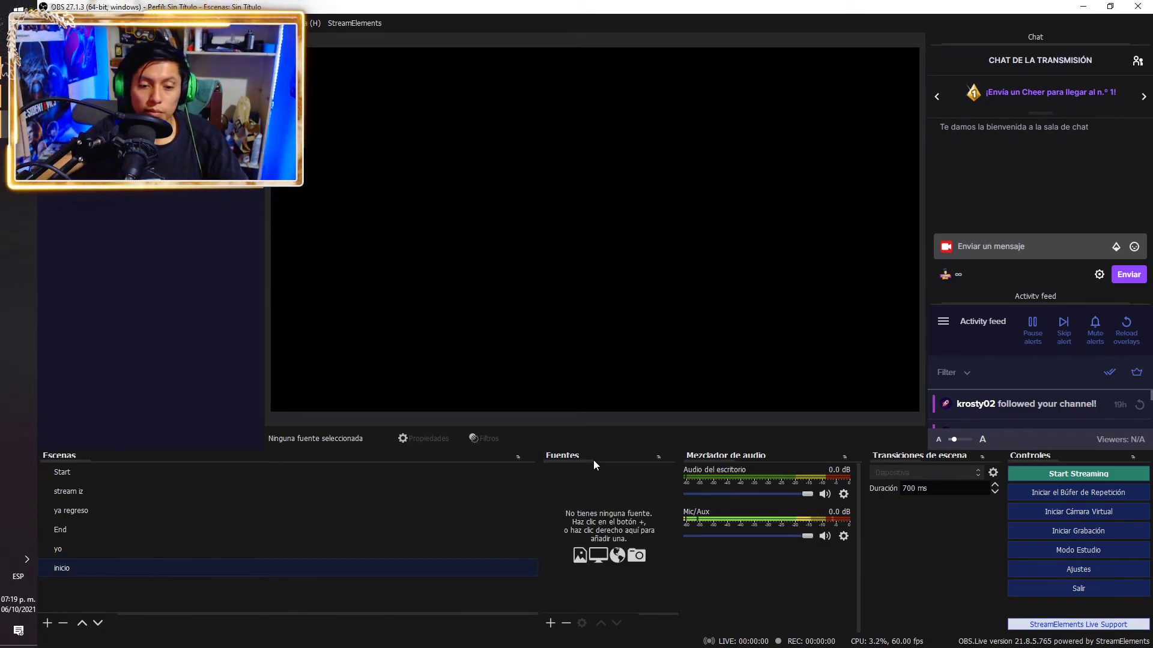
# Add the existing pantalla screen capture source to the inicio scene
pyautogui.click(551, 624)
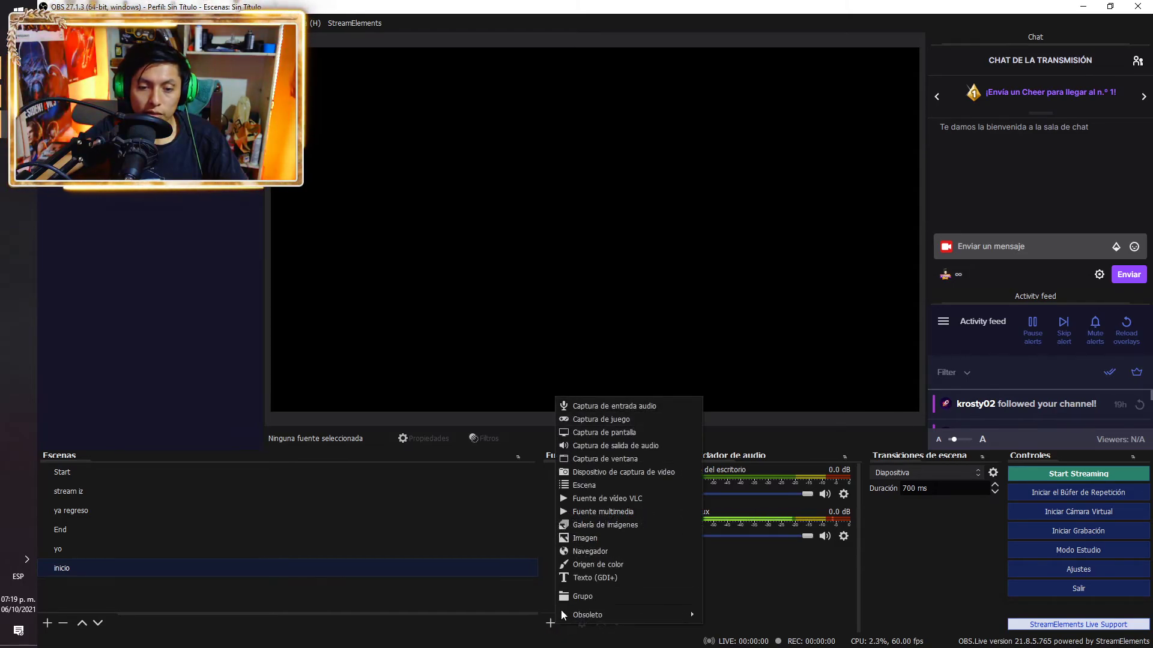
pyautogui.click(627, 432)
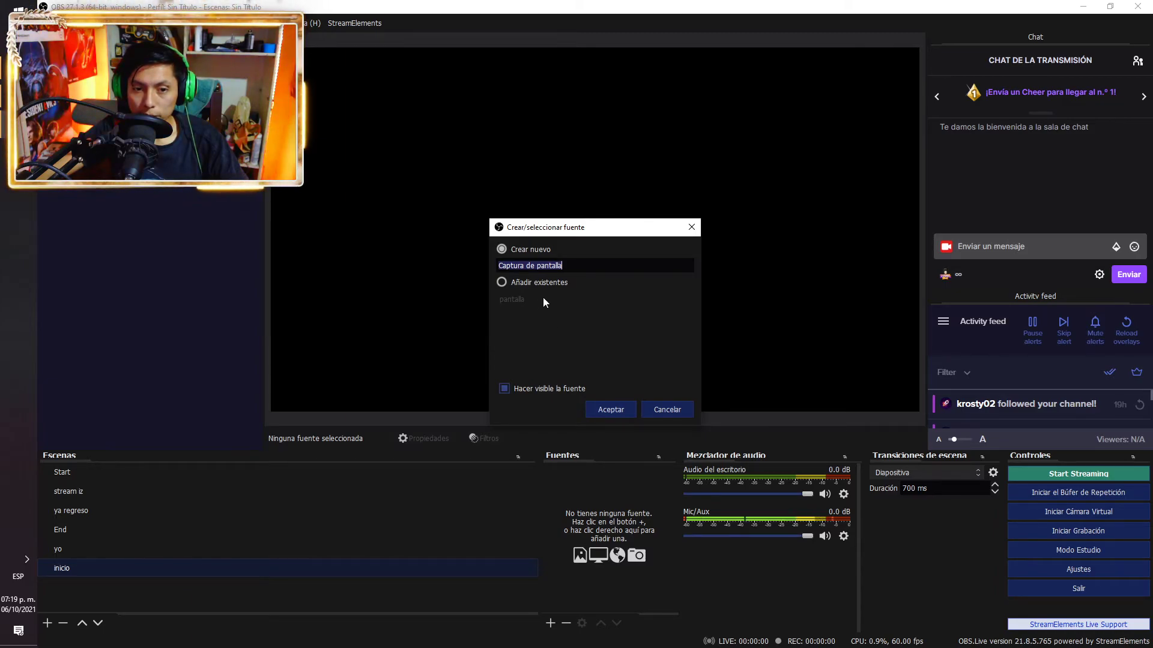
pyautogui.click(529, 283)
pyautogui.click(511, 300)
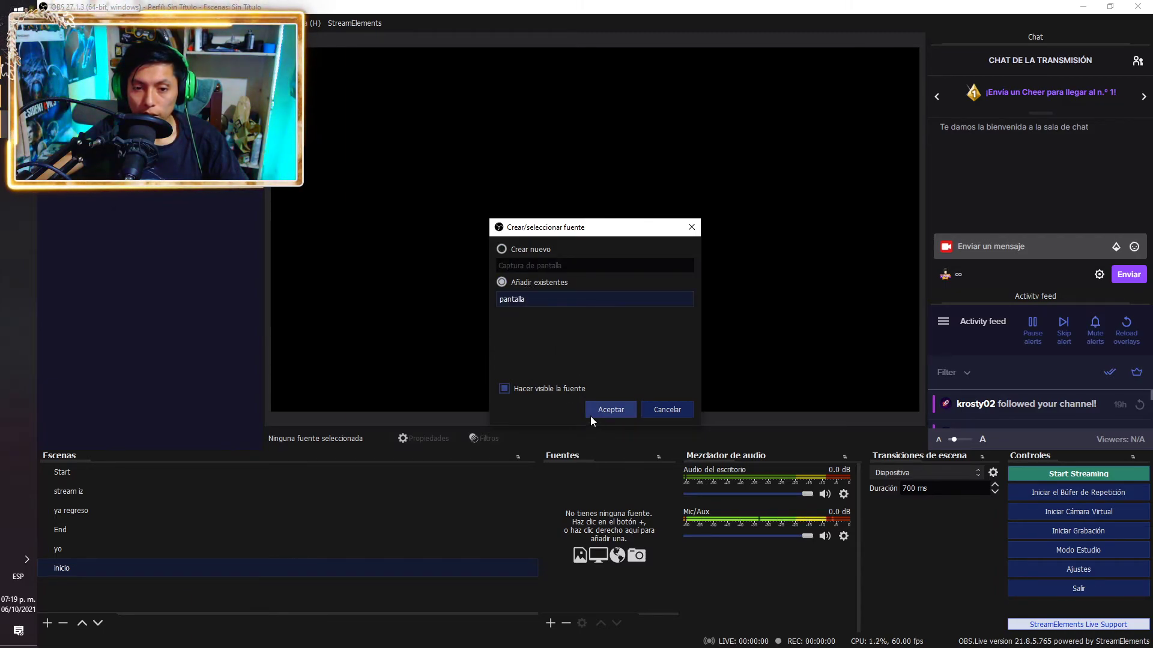
pyautogui.click(611, 409)
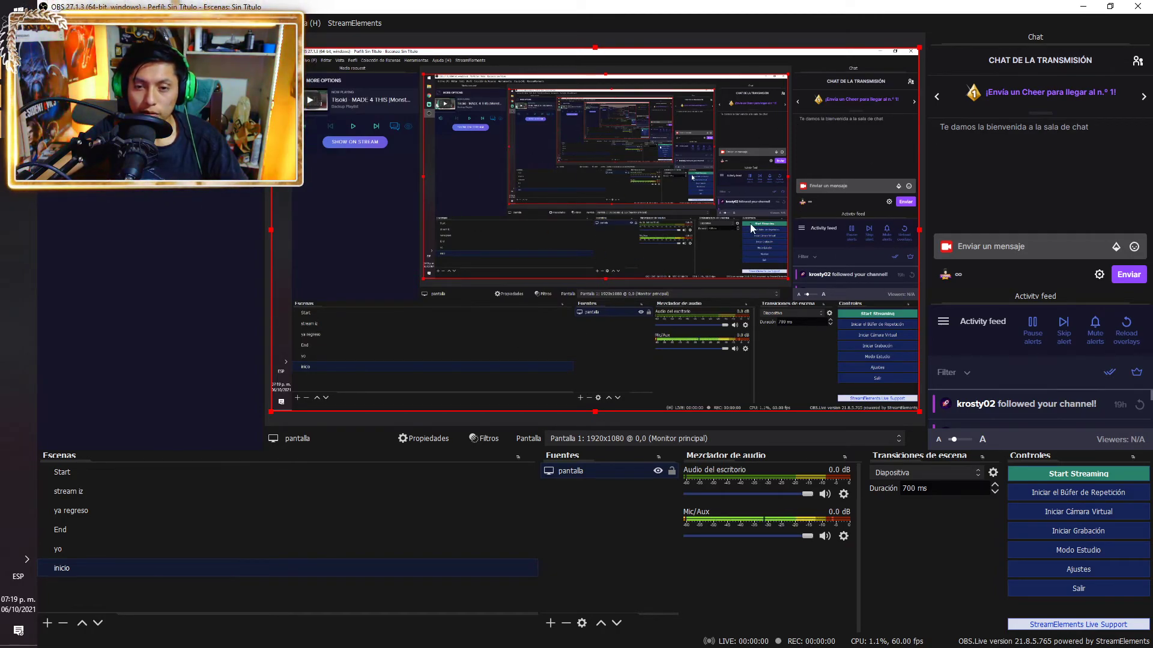
# Add a Captura de juego game capture source with its default properties
pyautogui.click(550, 623)
pyautogui.click(610, 421)
pyautogui.click(611, 415)
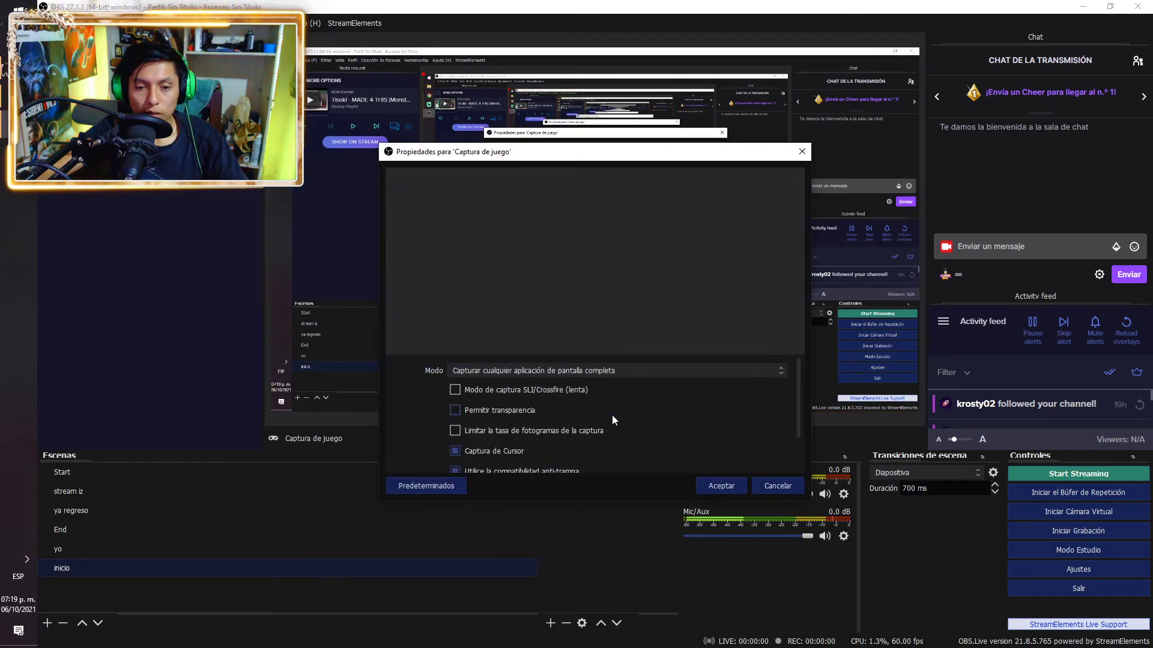
pyautogui.click(715, 485)
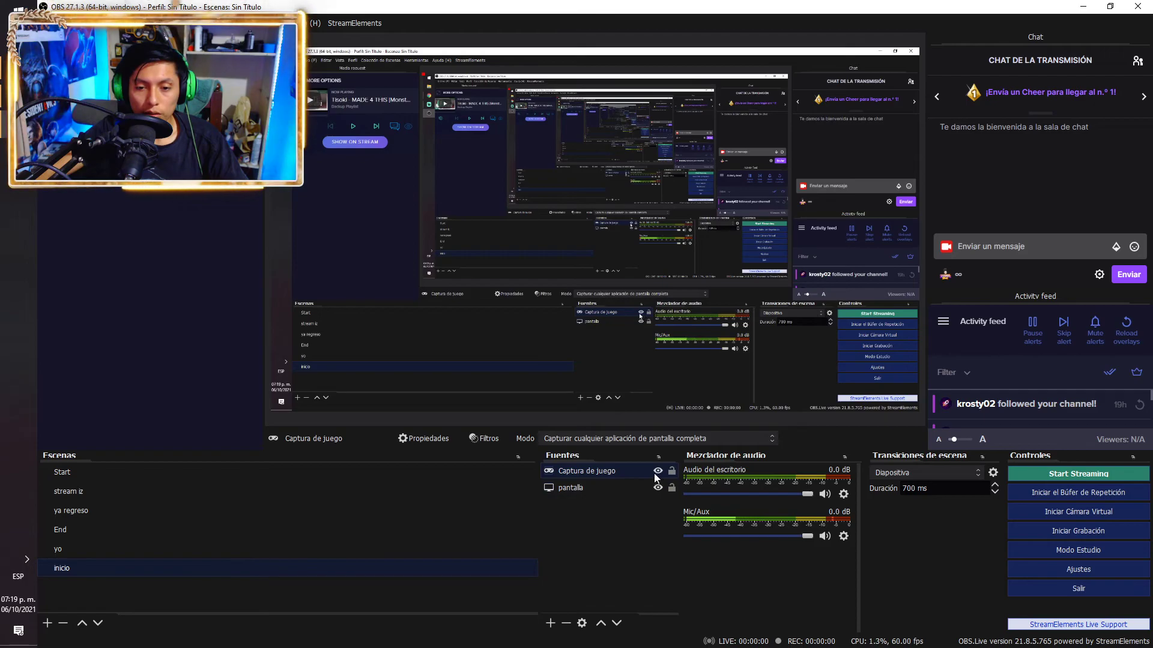
# Delete the pantalla screen capture, leaving only Captura de juego in the scene
pyautogui.press('Delete')
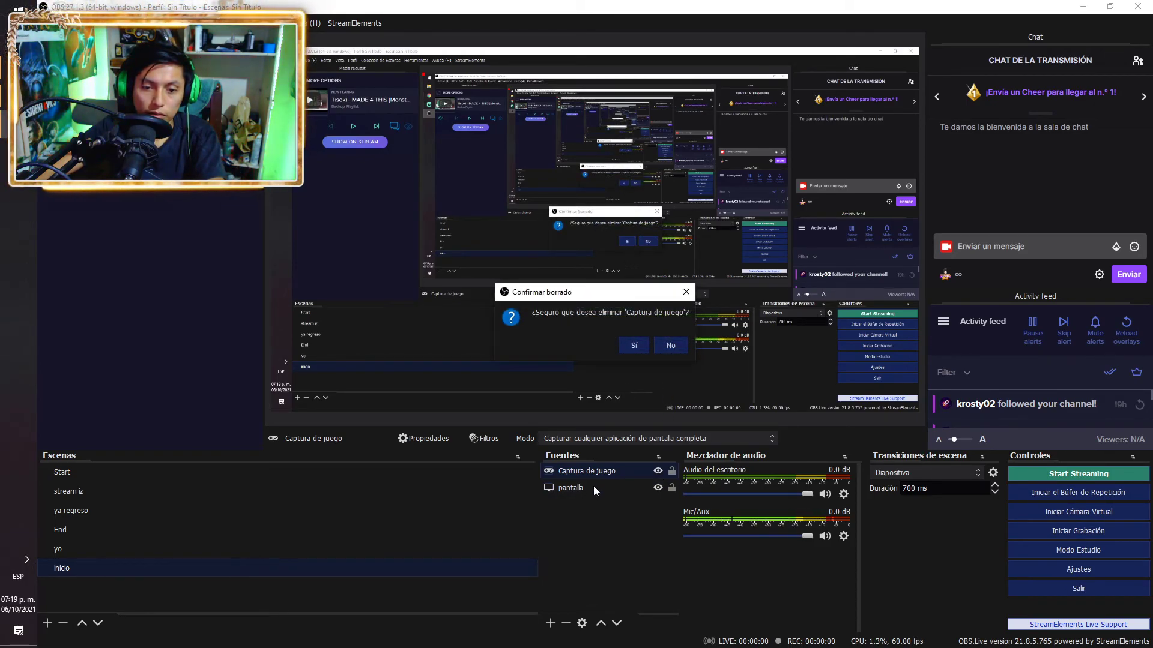
pyautogui.click(671, 346)
pyautogui.click(614, 489)
pyautogui.press('Delete')
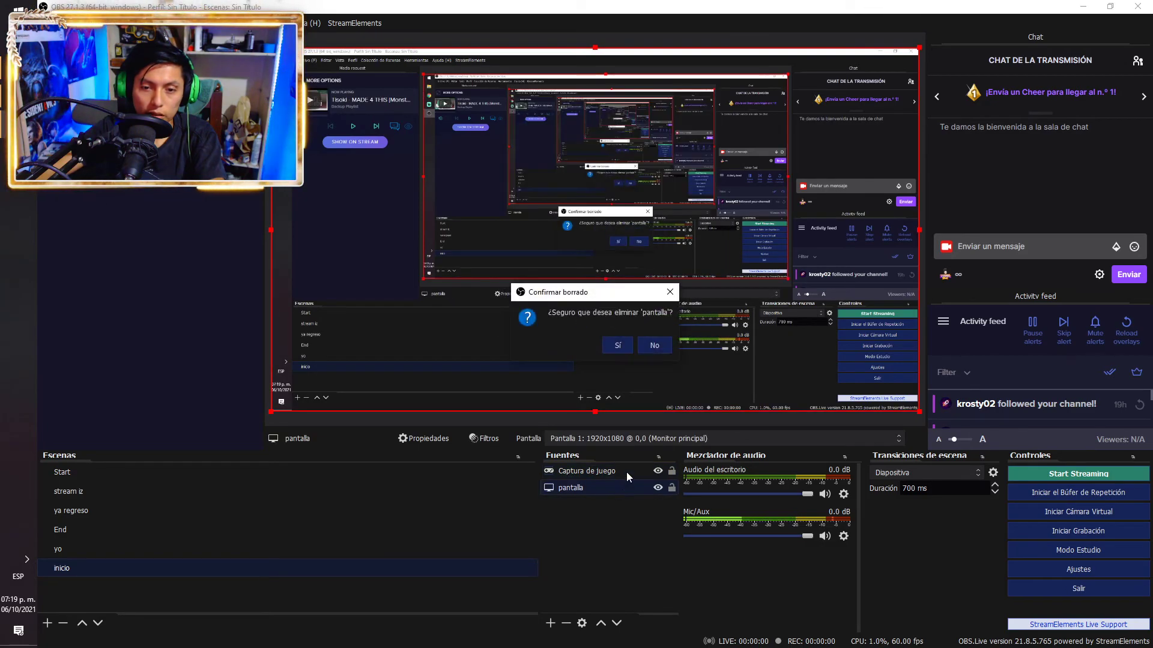
pyautogui.click(622, 344)
pyautogui.click(601, 474)
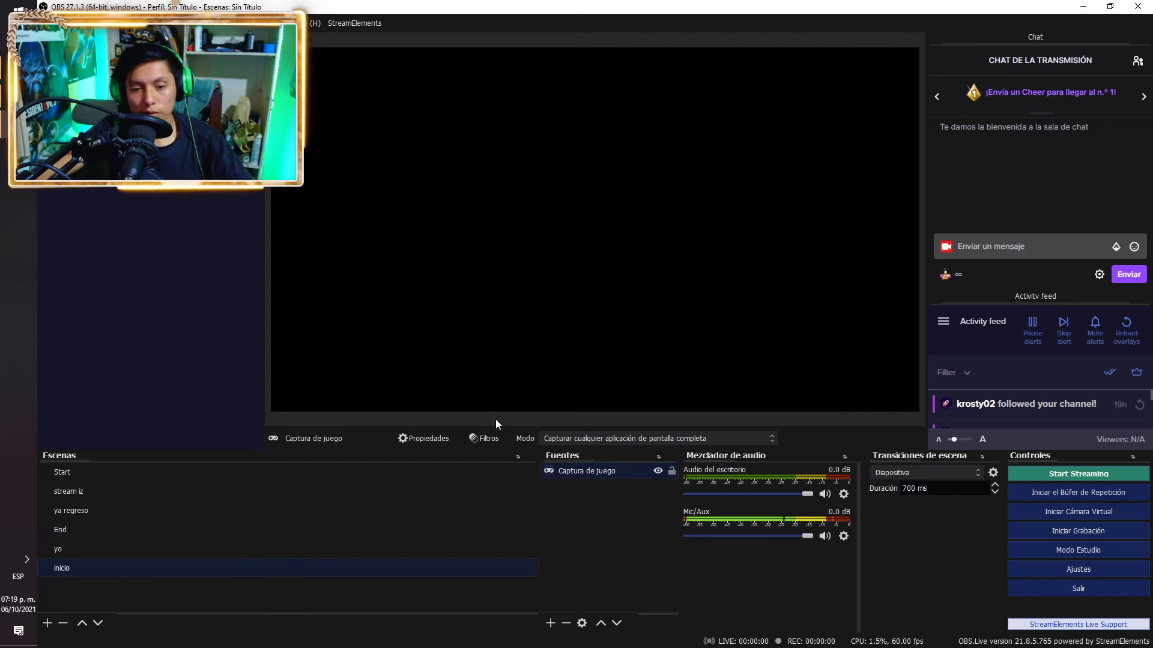
pyautogui.click(550, 624)
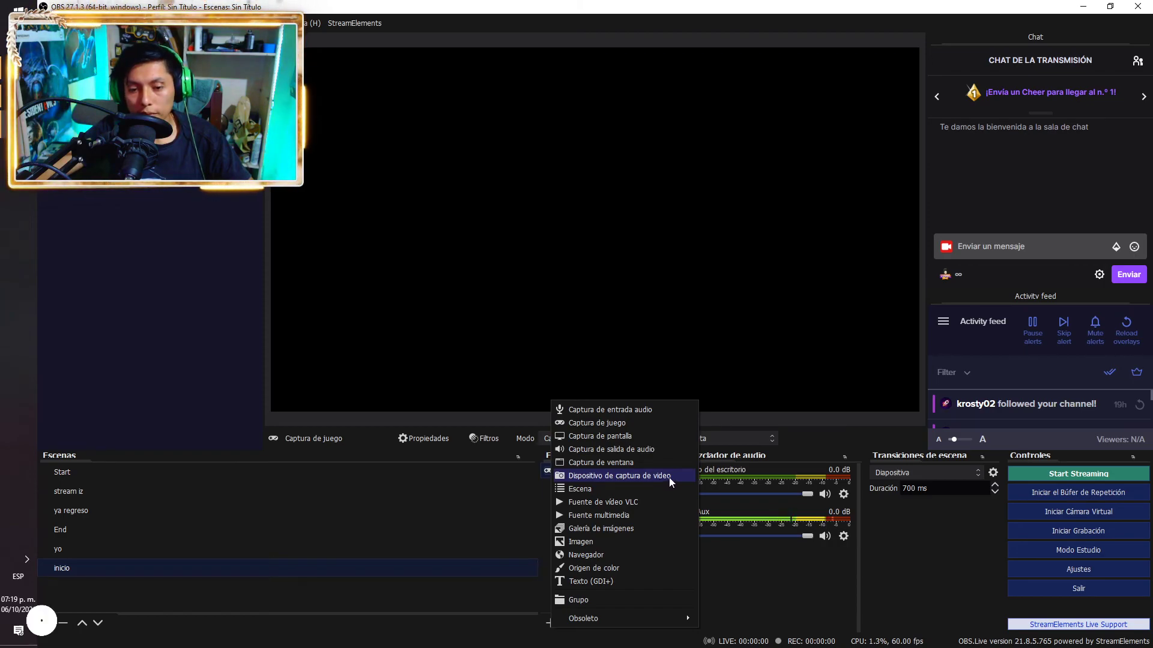
# Dismiss the Fuentes source-type list without adding anything, then switch to the Streamlabs OBS window
pyautogui.click(530, 639)
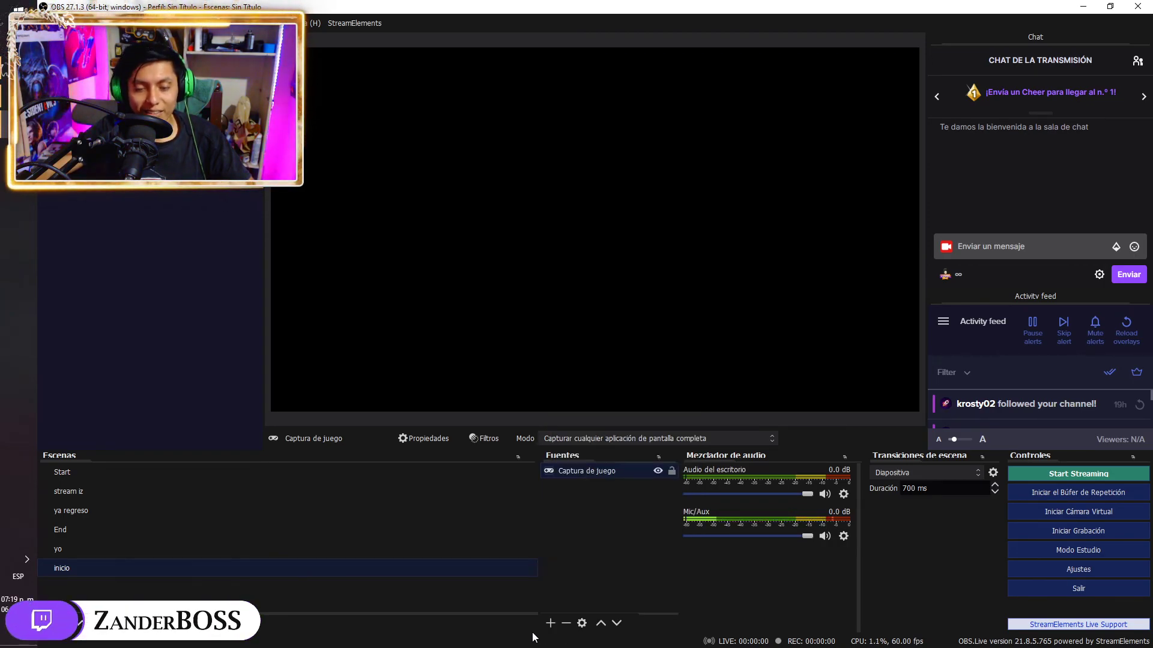
pyautogui.click(550, 623)
pyautogui.click(524, 635)
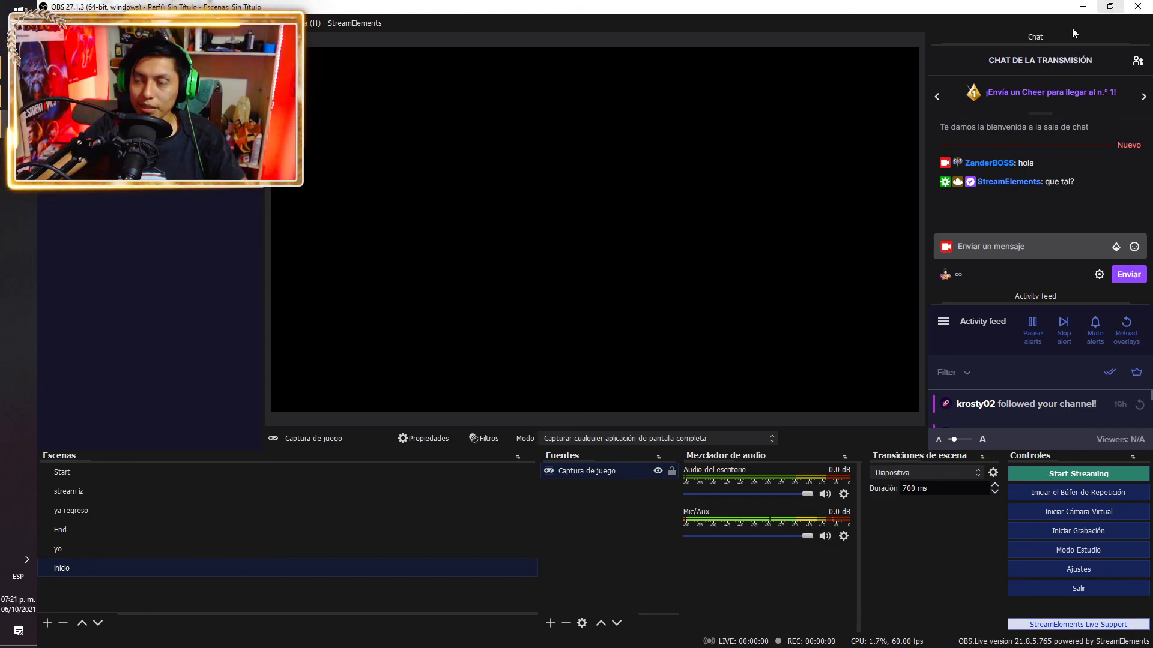
pyautogui.hotkey('alt', 'Tab')
pyautogui.click(856, 326)
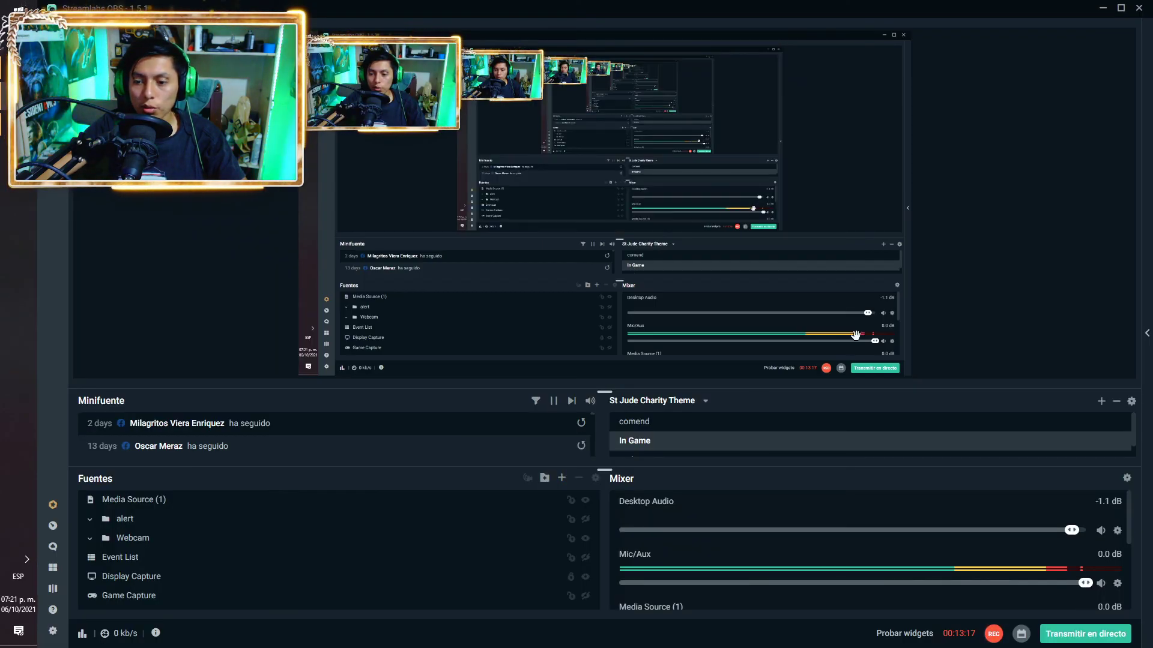